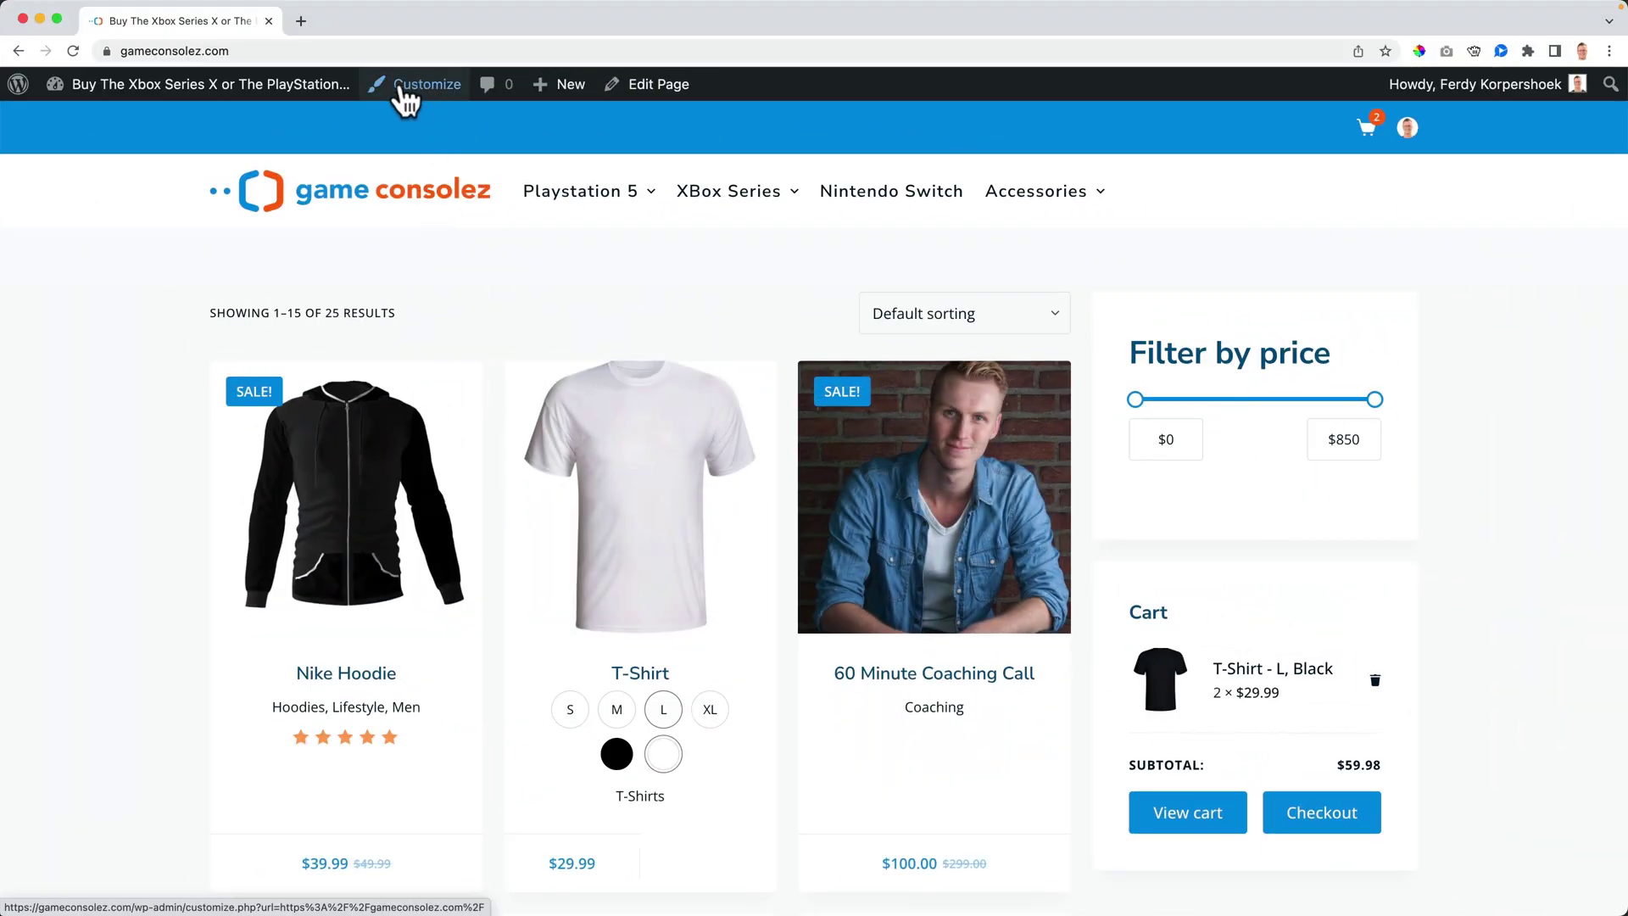
Leave the game console storefront for the WordPress admin area via the site-name menu
mouse_move(197, 85)
left_click(245, 85)
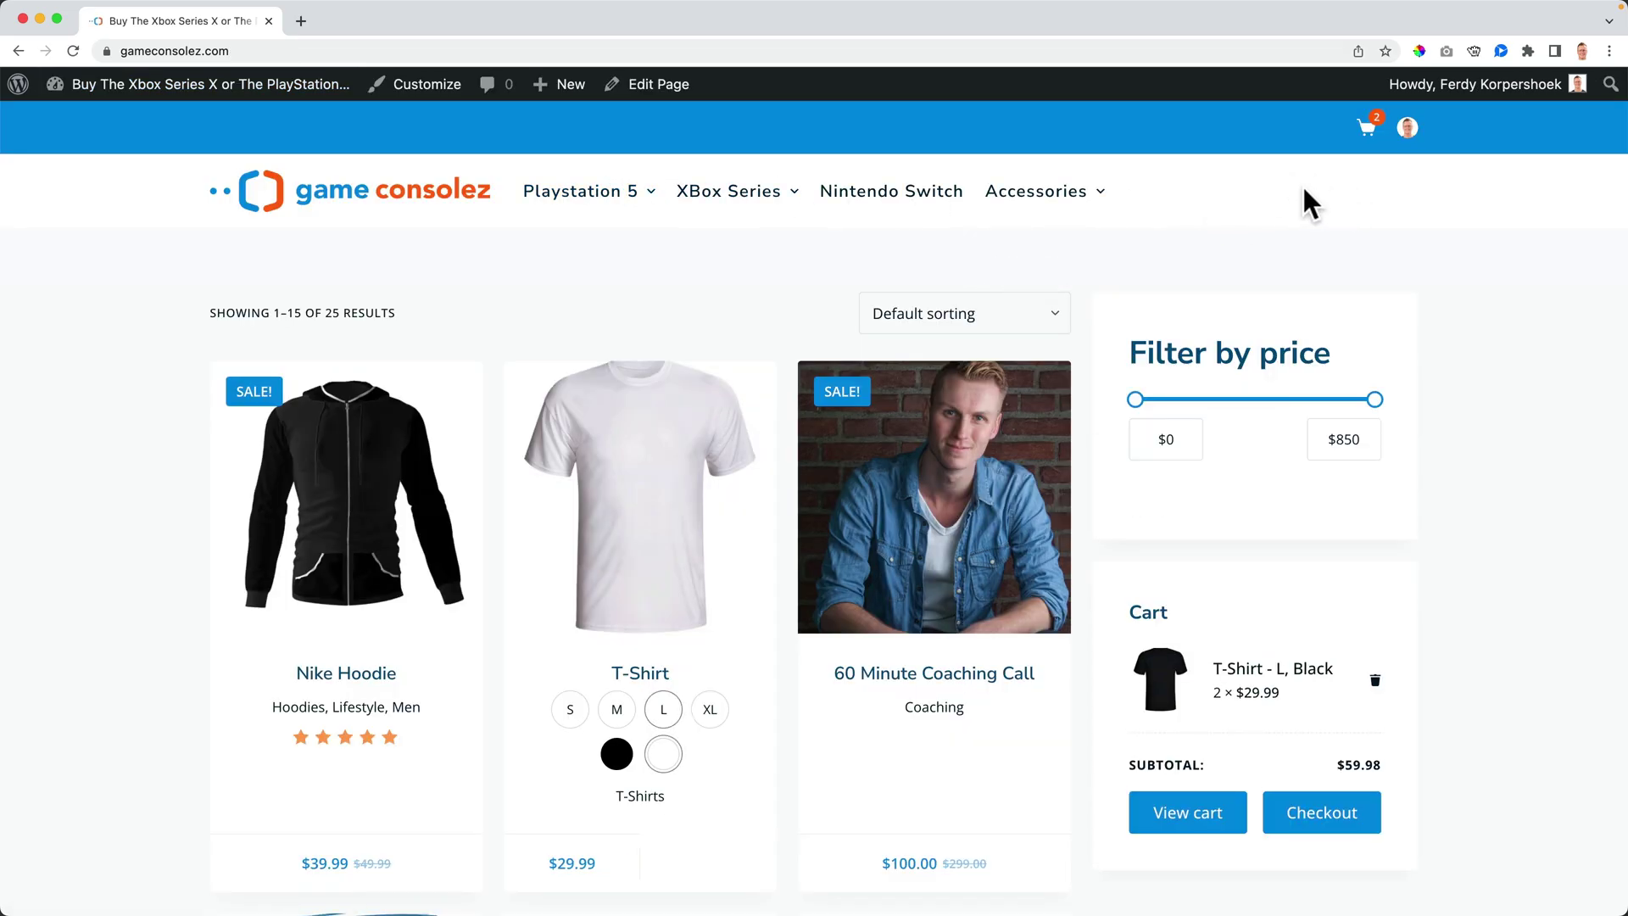
Search the plugin directory for 'woo search', then install and activate Advanced Woo Search
left_click(140, 84)
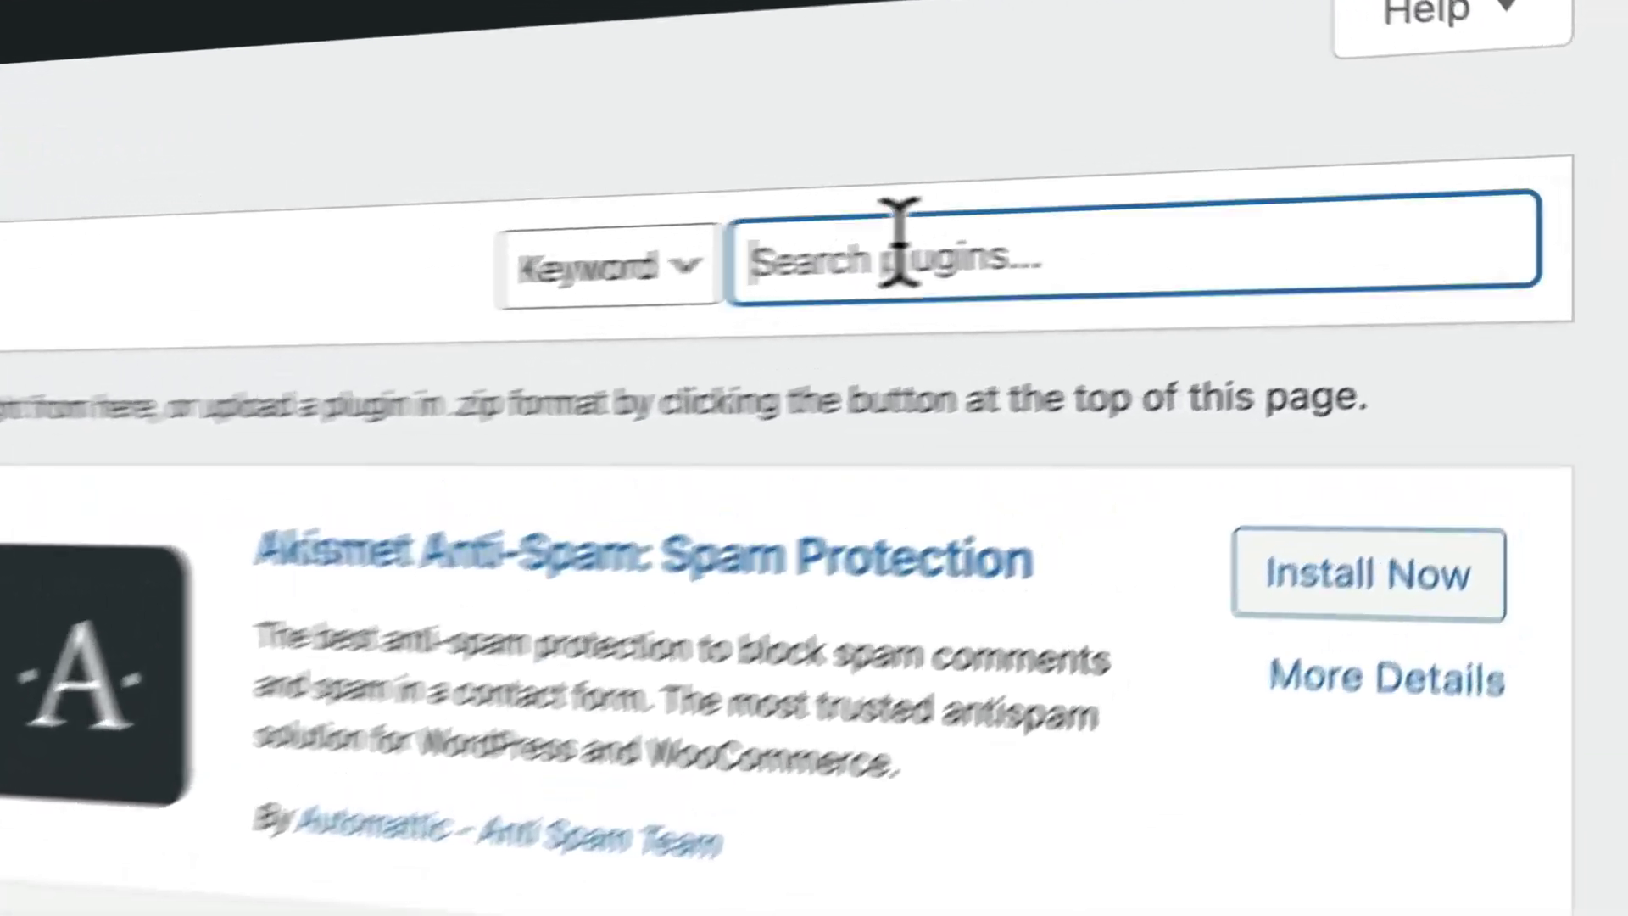
left_click(890, 272)
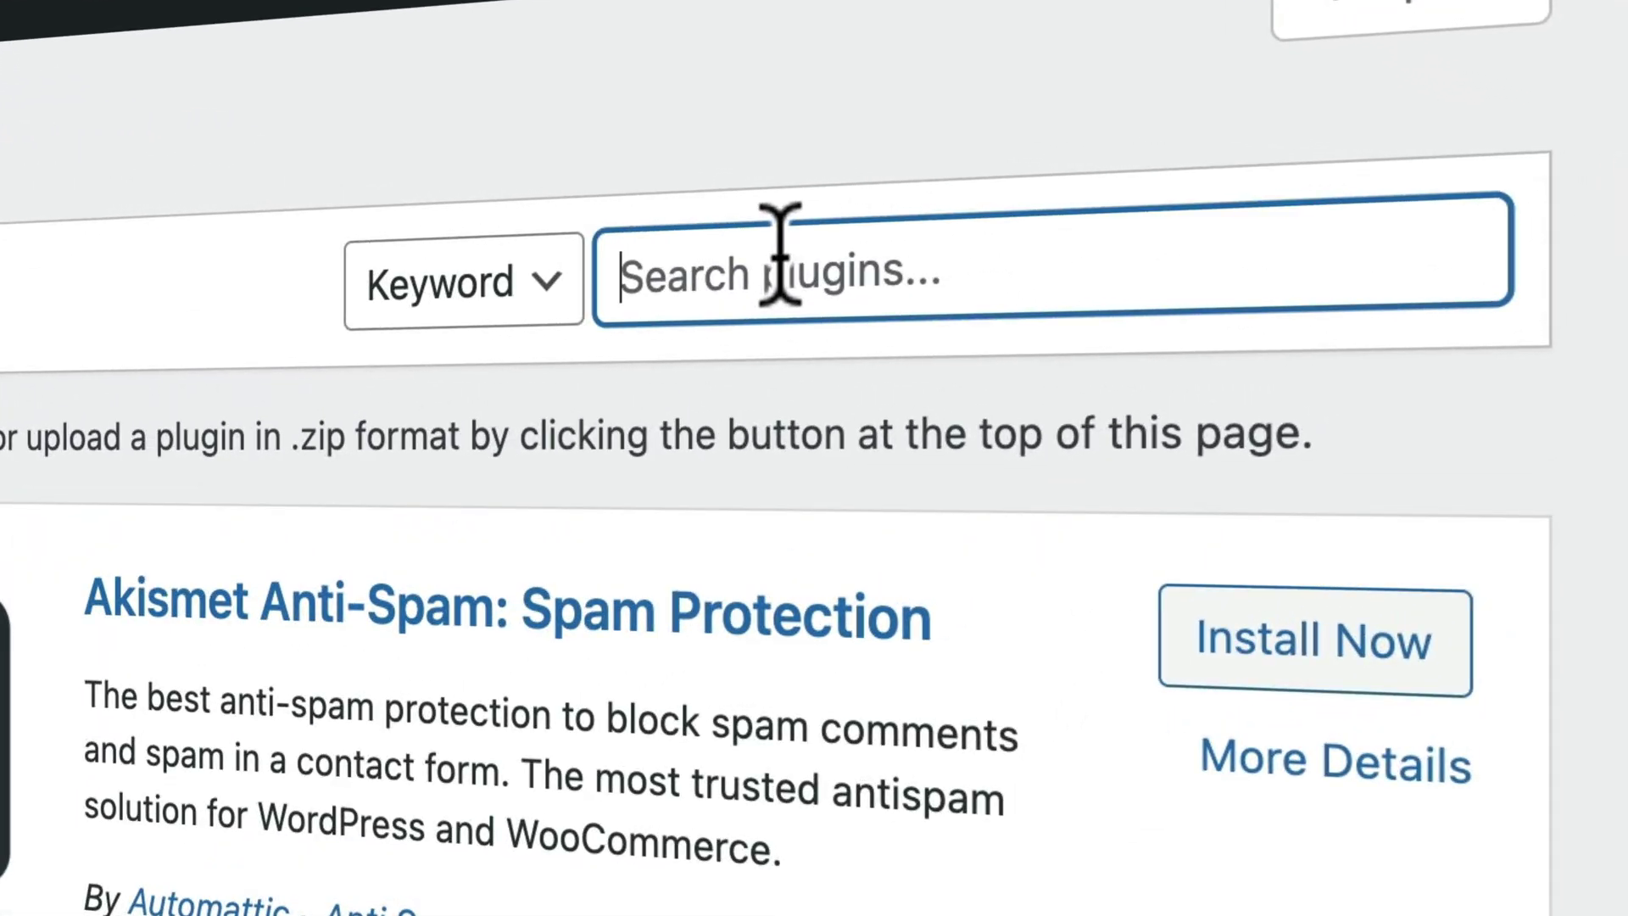
type("woo")
key("BackSpace")
key("BackSpace")
type("rch")
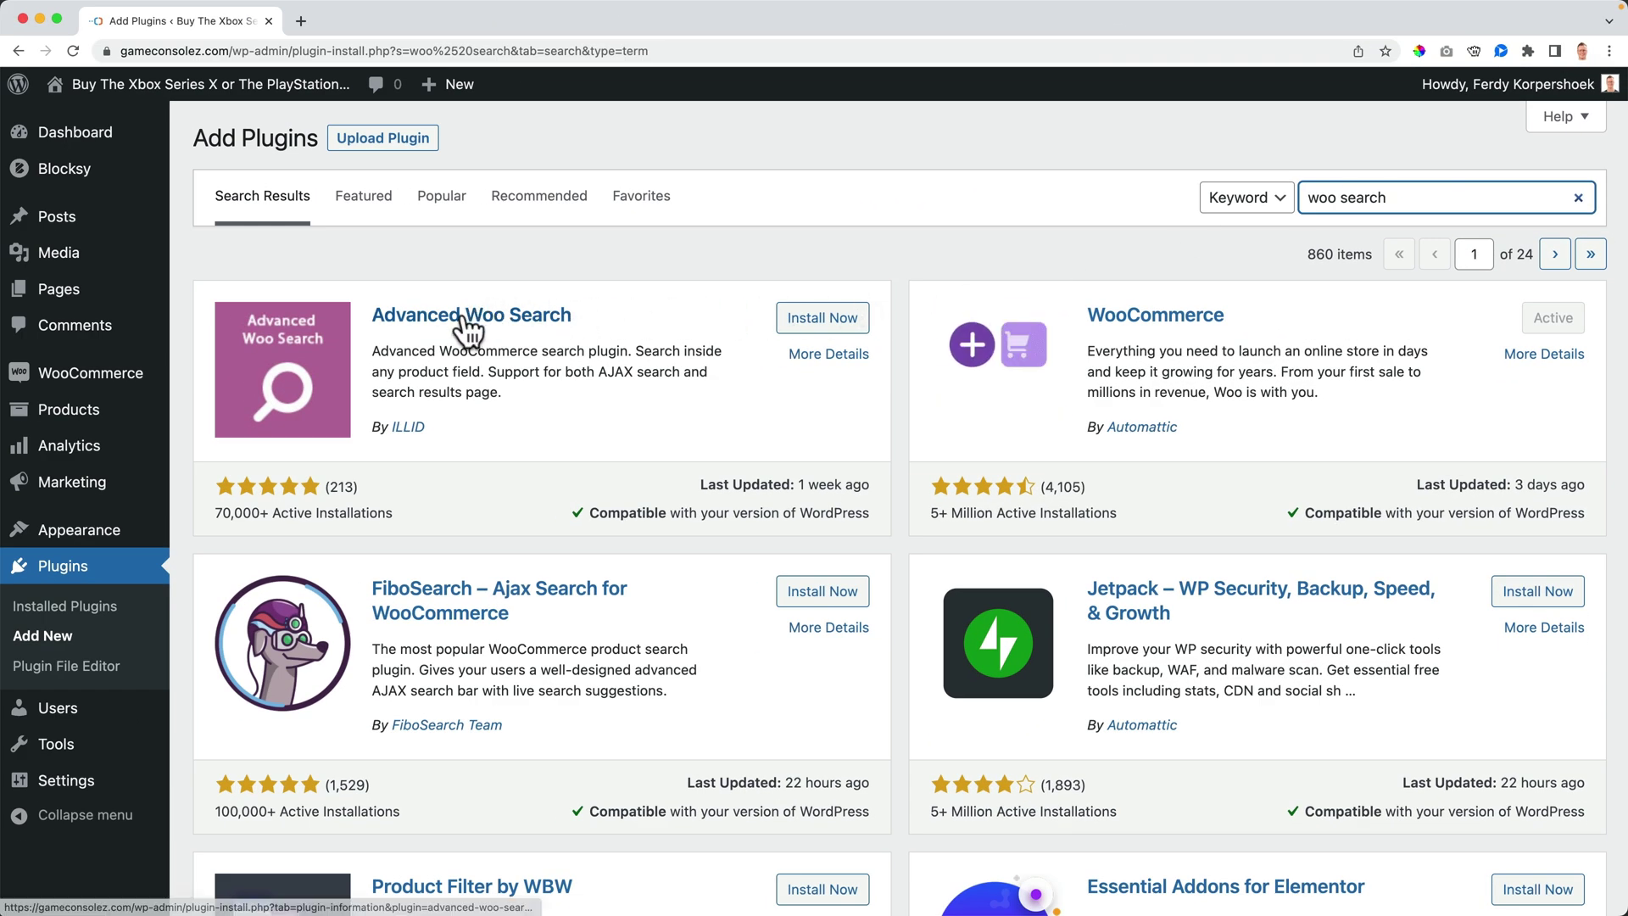
left_click(821, 317)
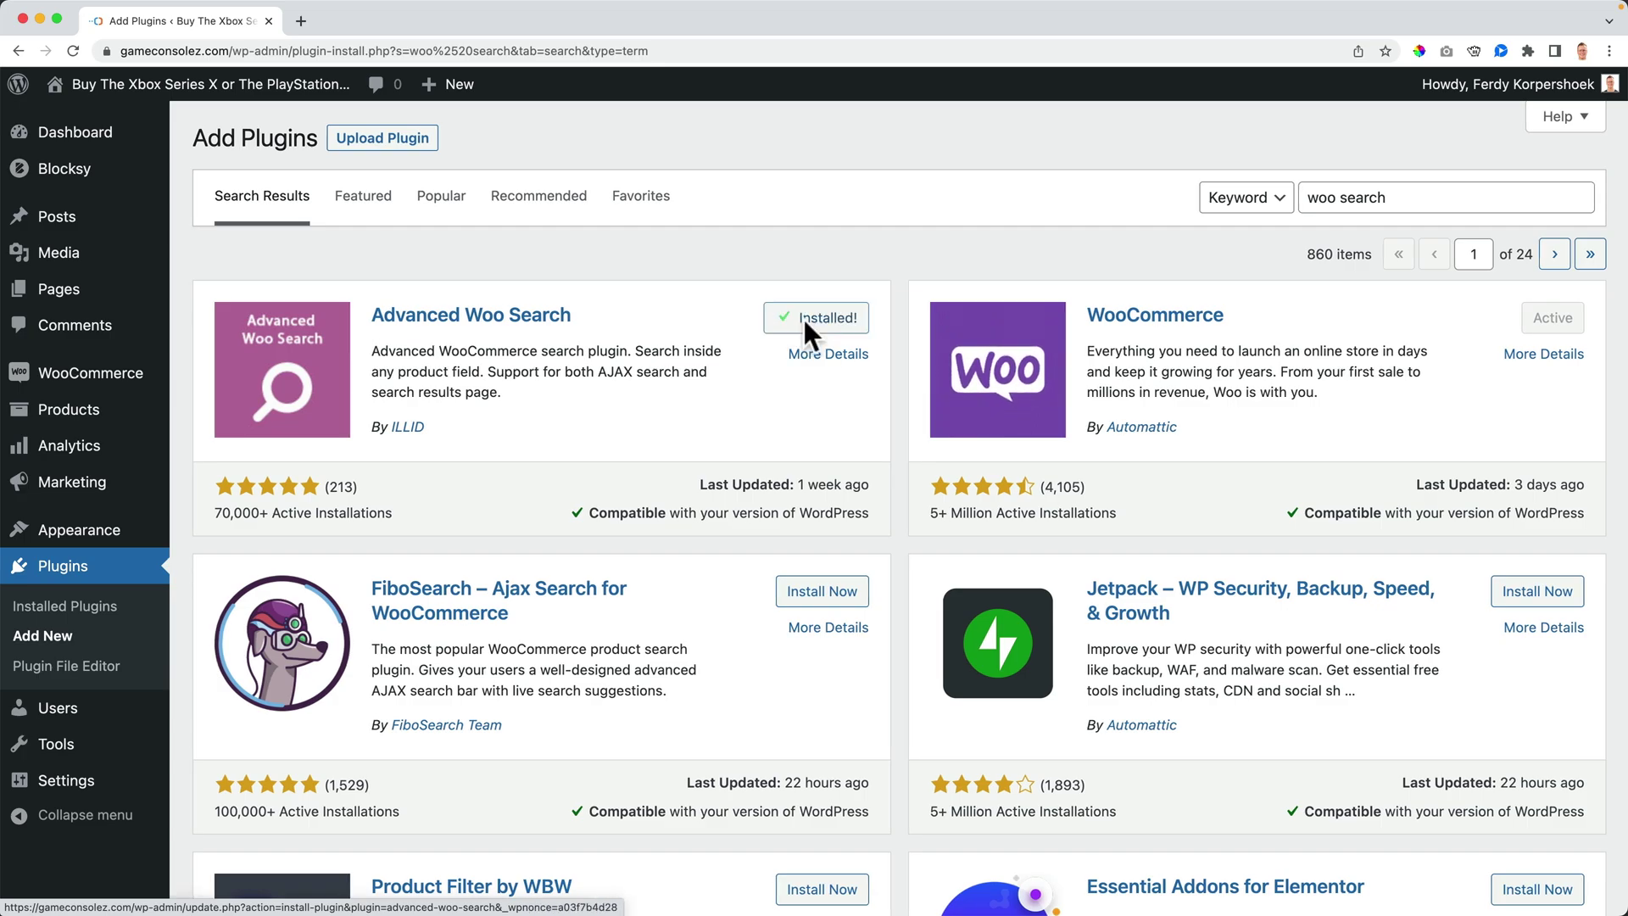
left_click(829, 321)
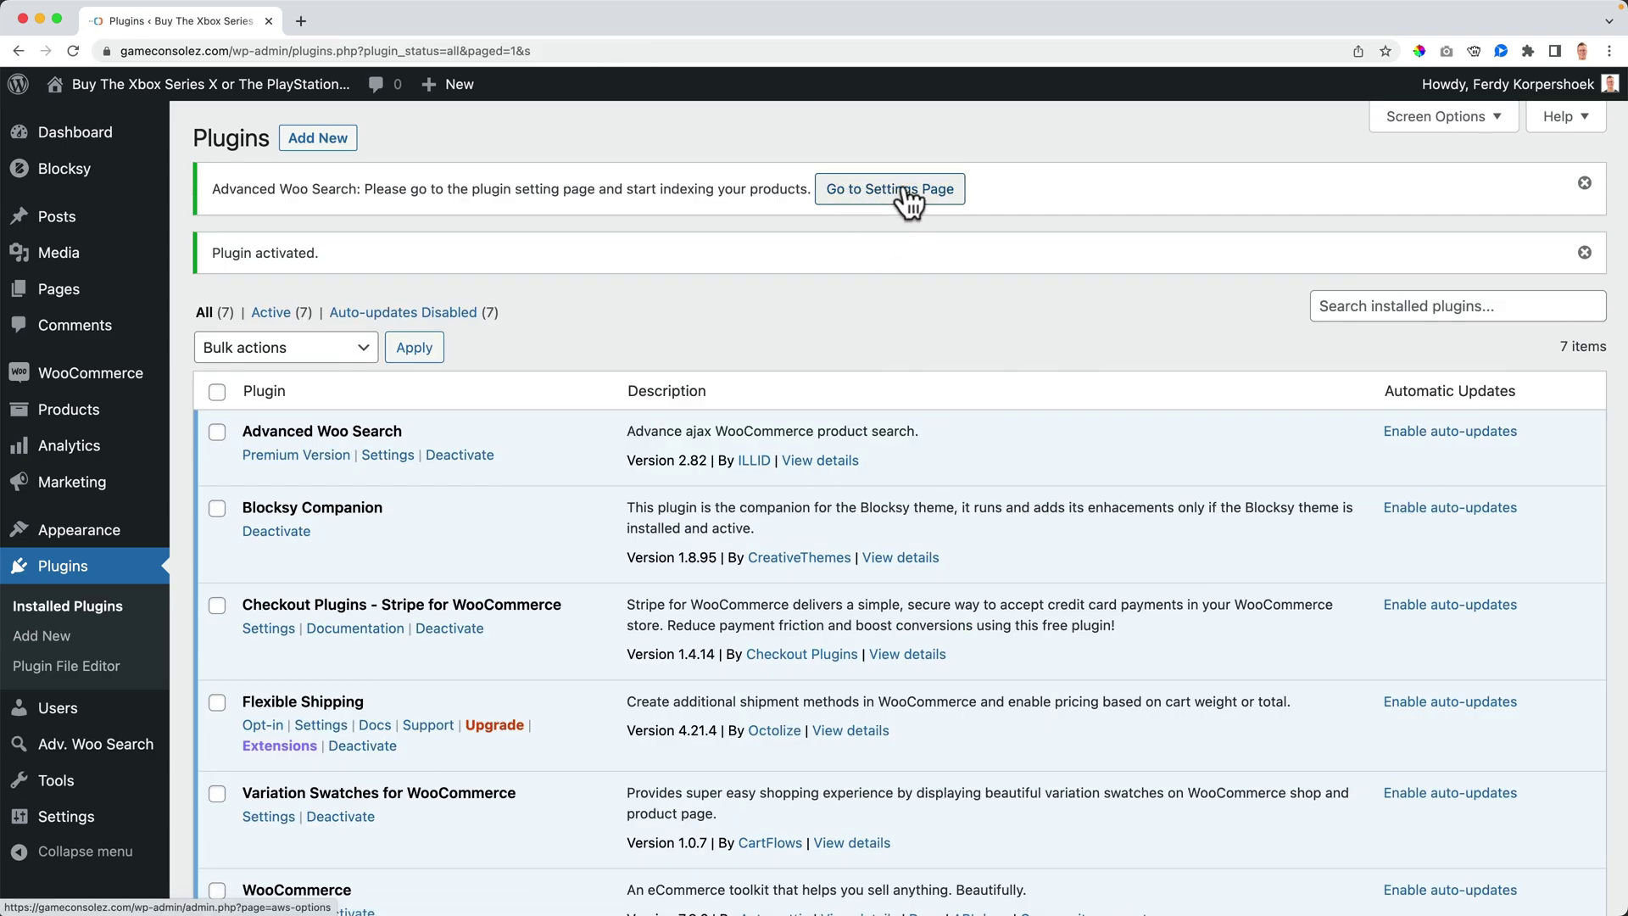
mouse_move(84, 744)
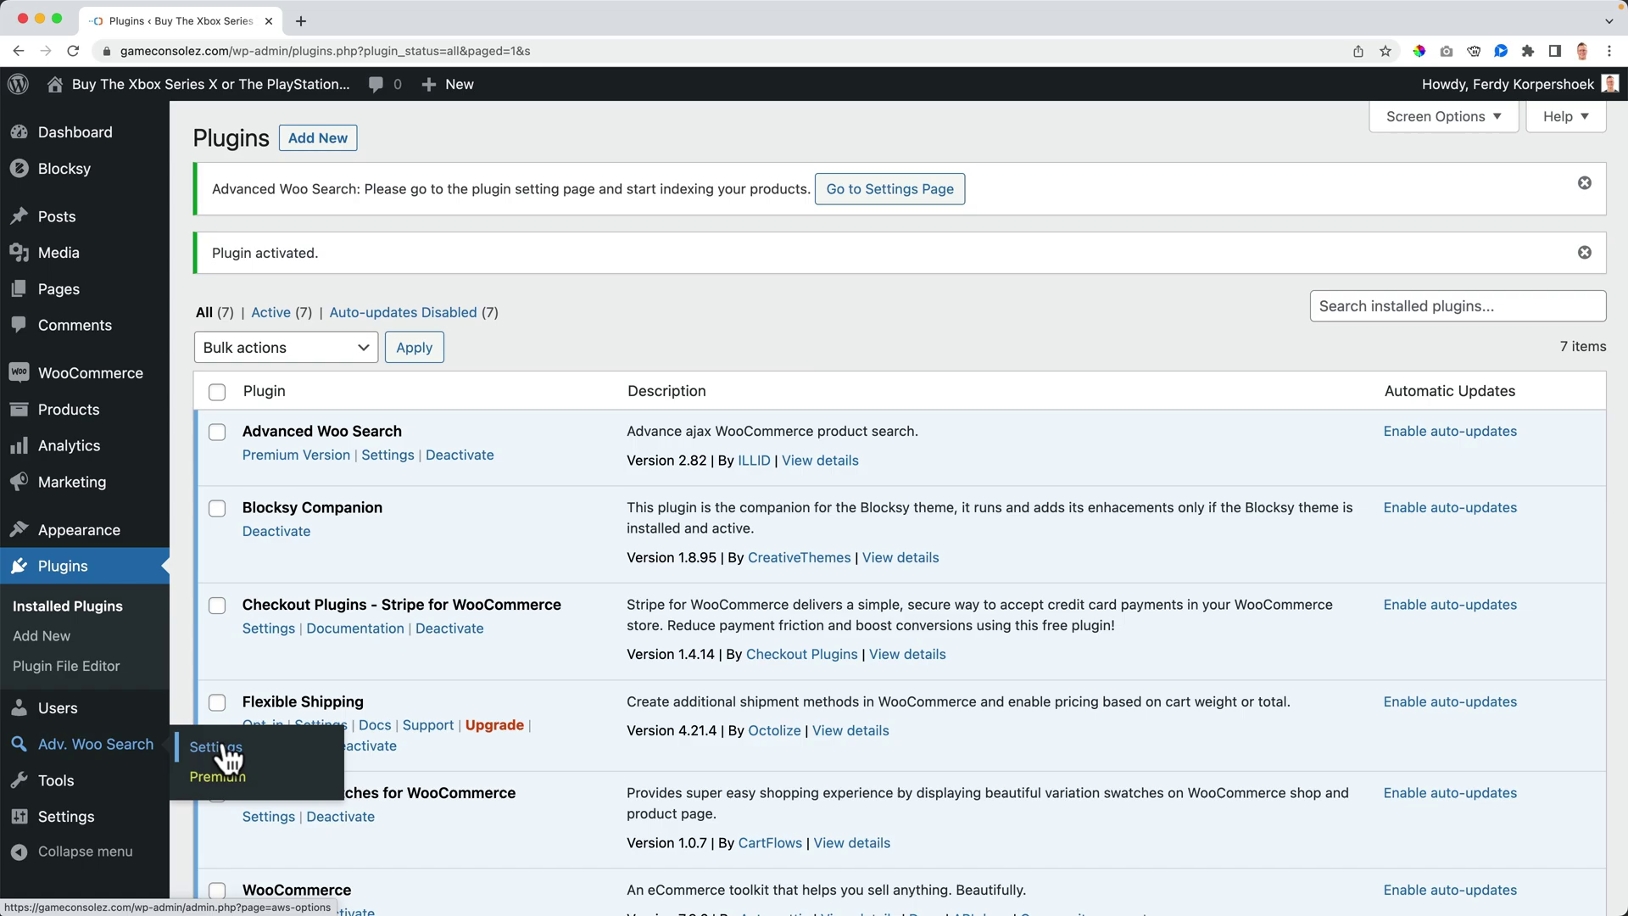
Open Adv. Woo Search settings, dismiss its welcome notices, and open the storefront in a new tab
left_click(215, 746)
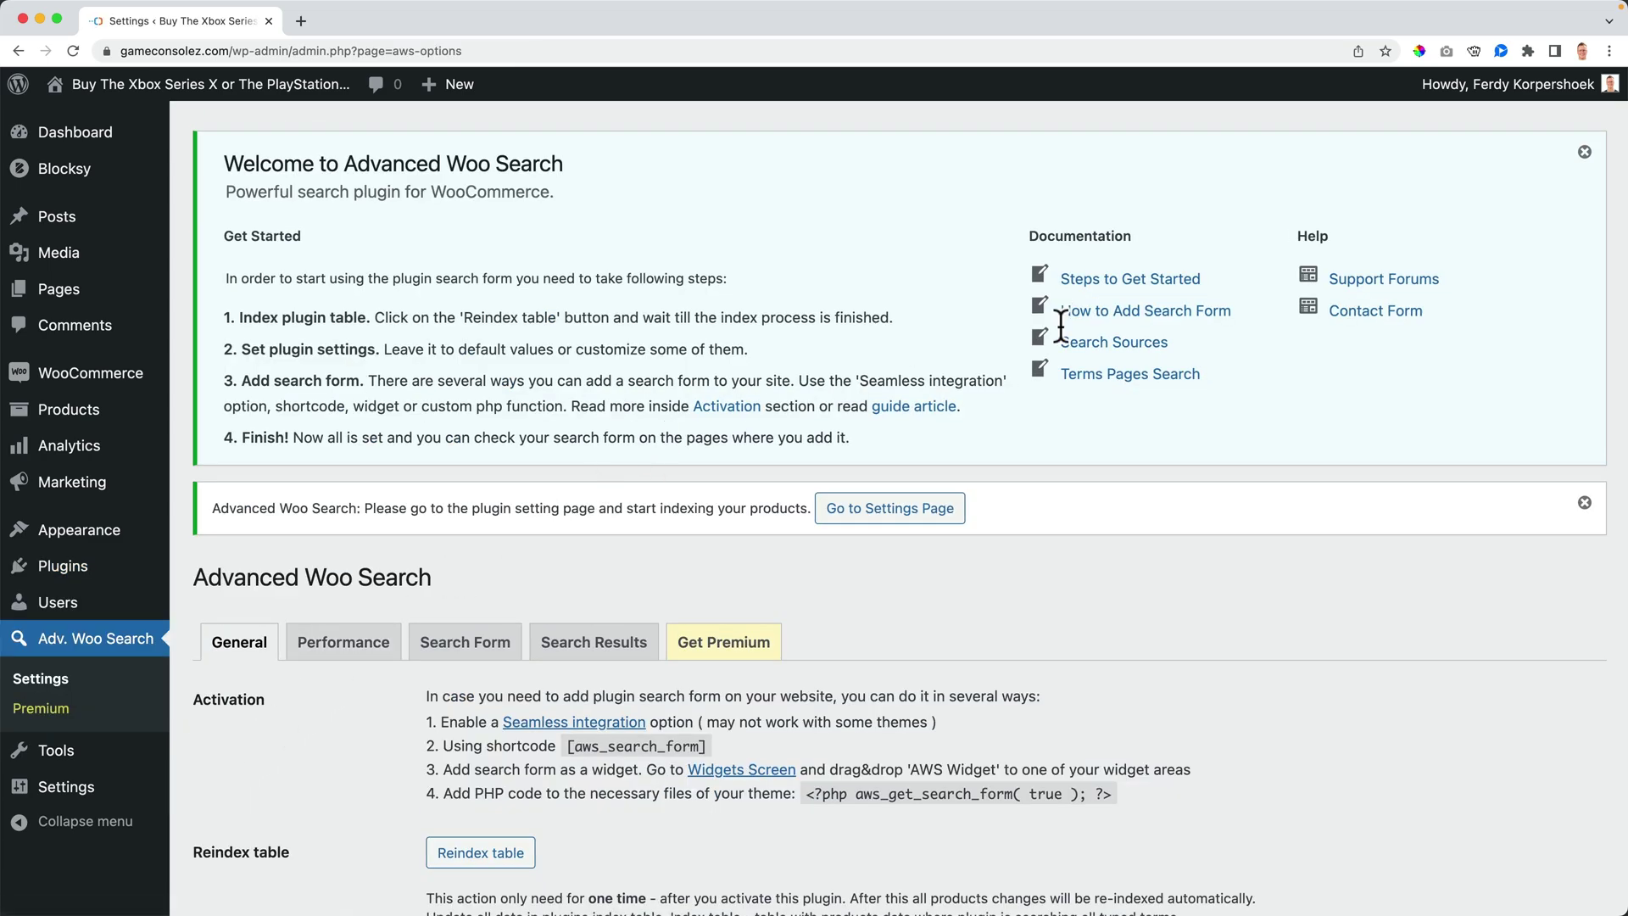
left_click(1584, 154)
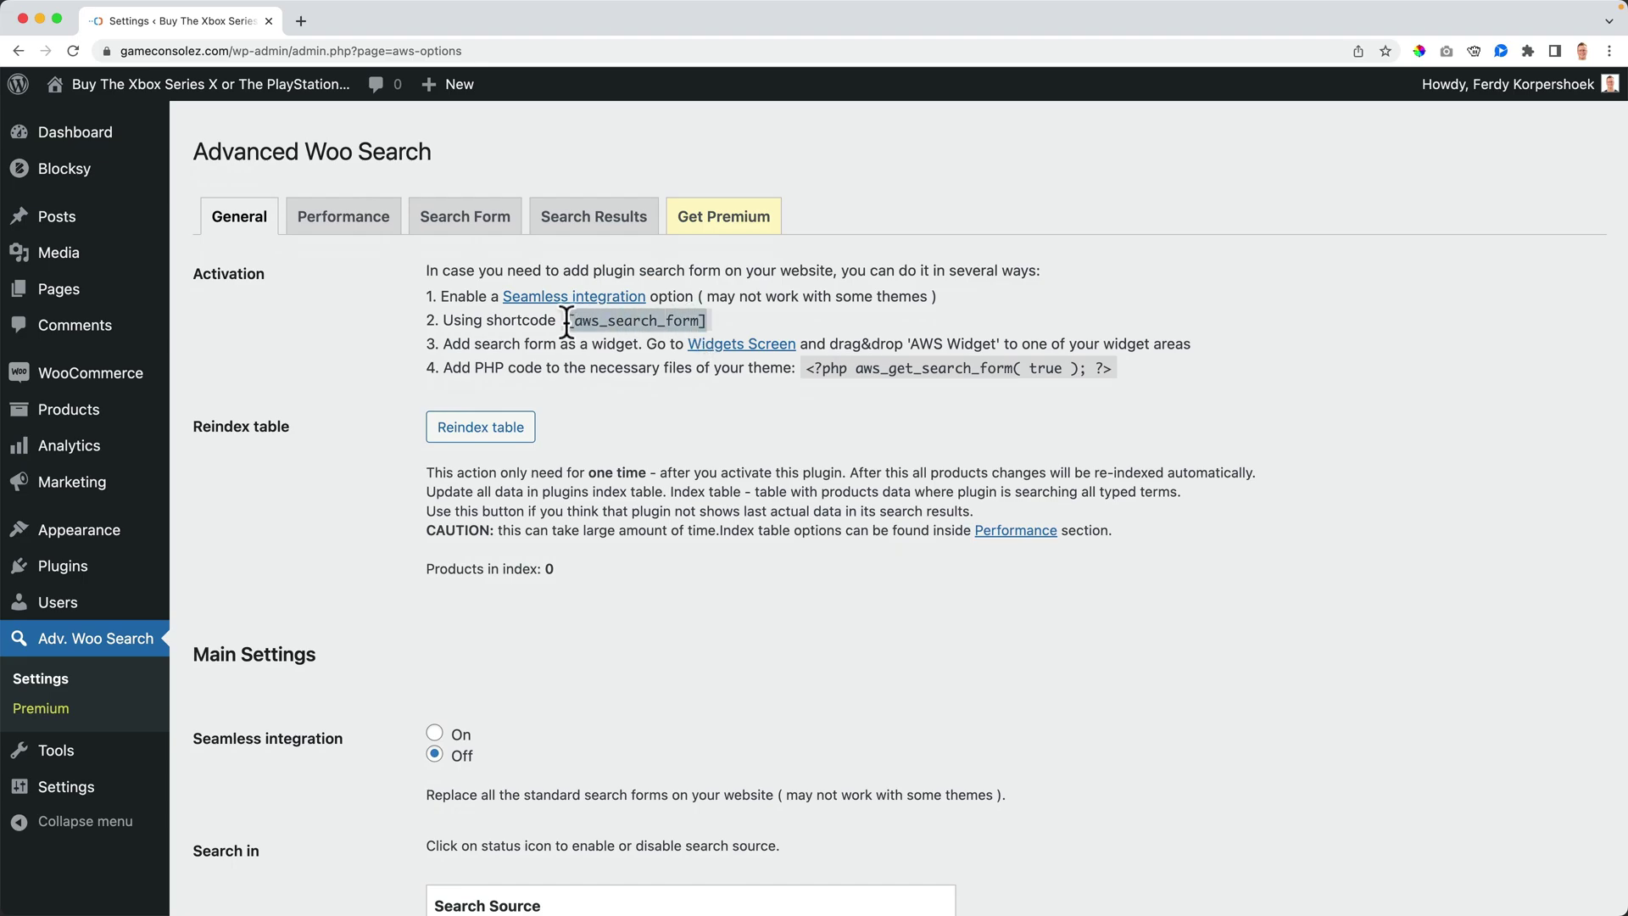
left_click(251, 87, "super")
Open the Customizer's header builder from the storefront tab
left_click(364, 20)
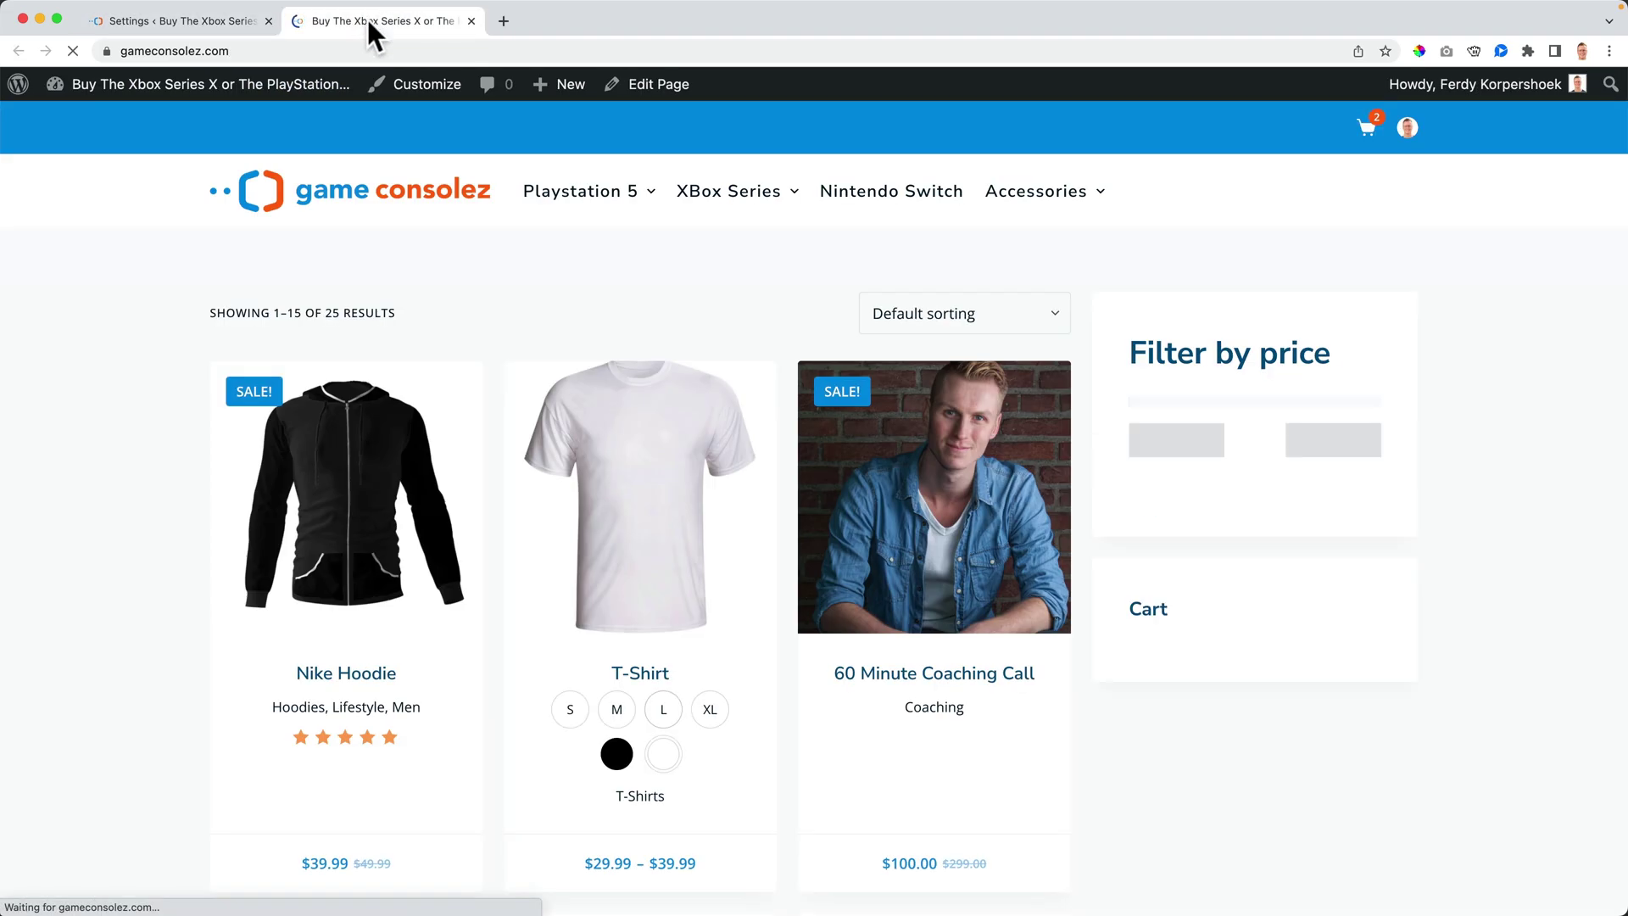
left_click(423, 84)
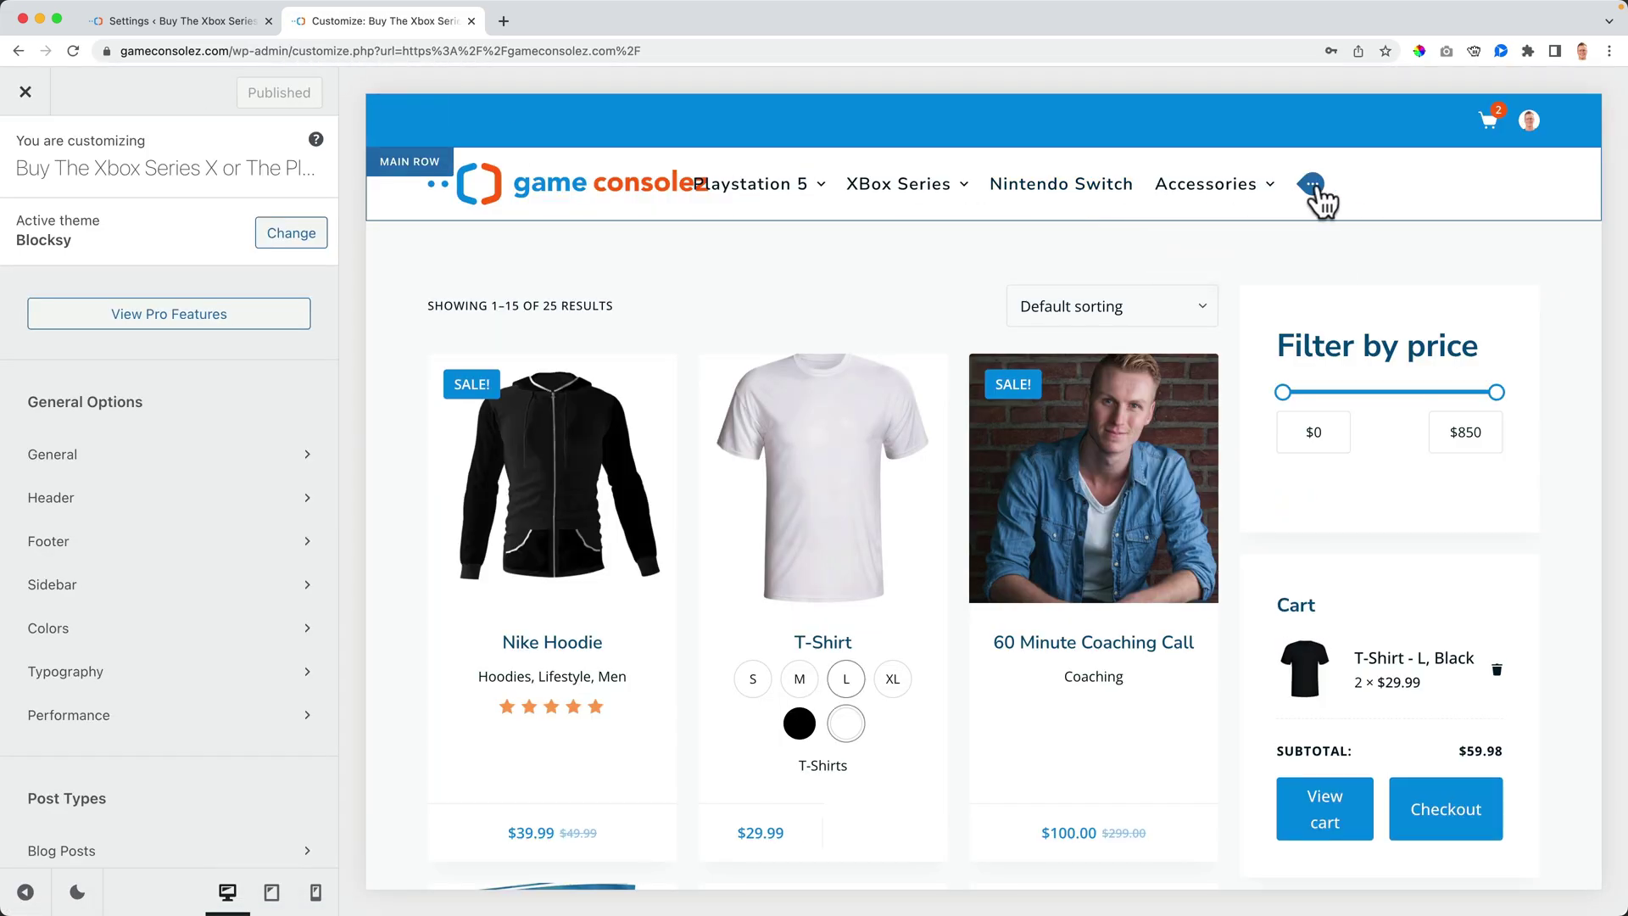
left_click(417, 178)
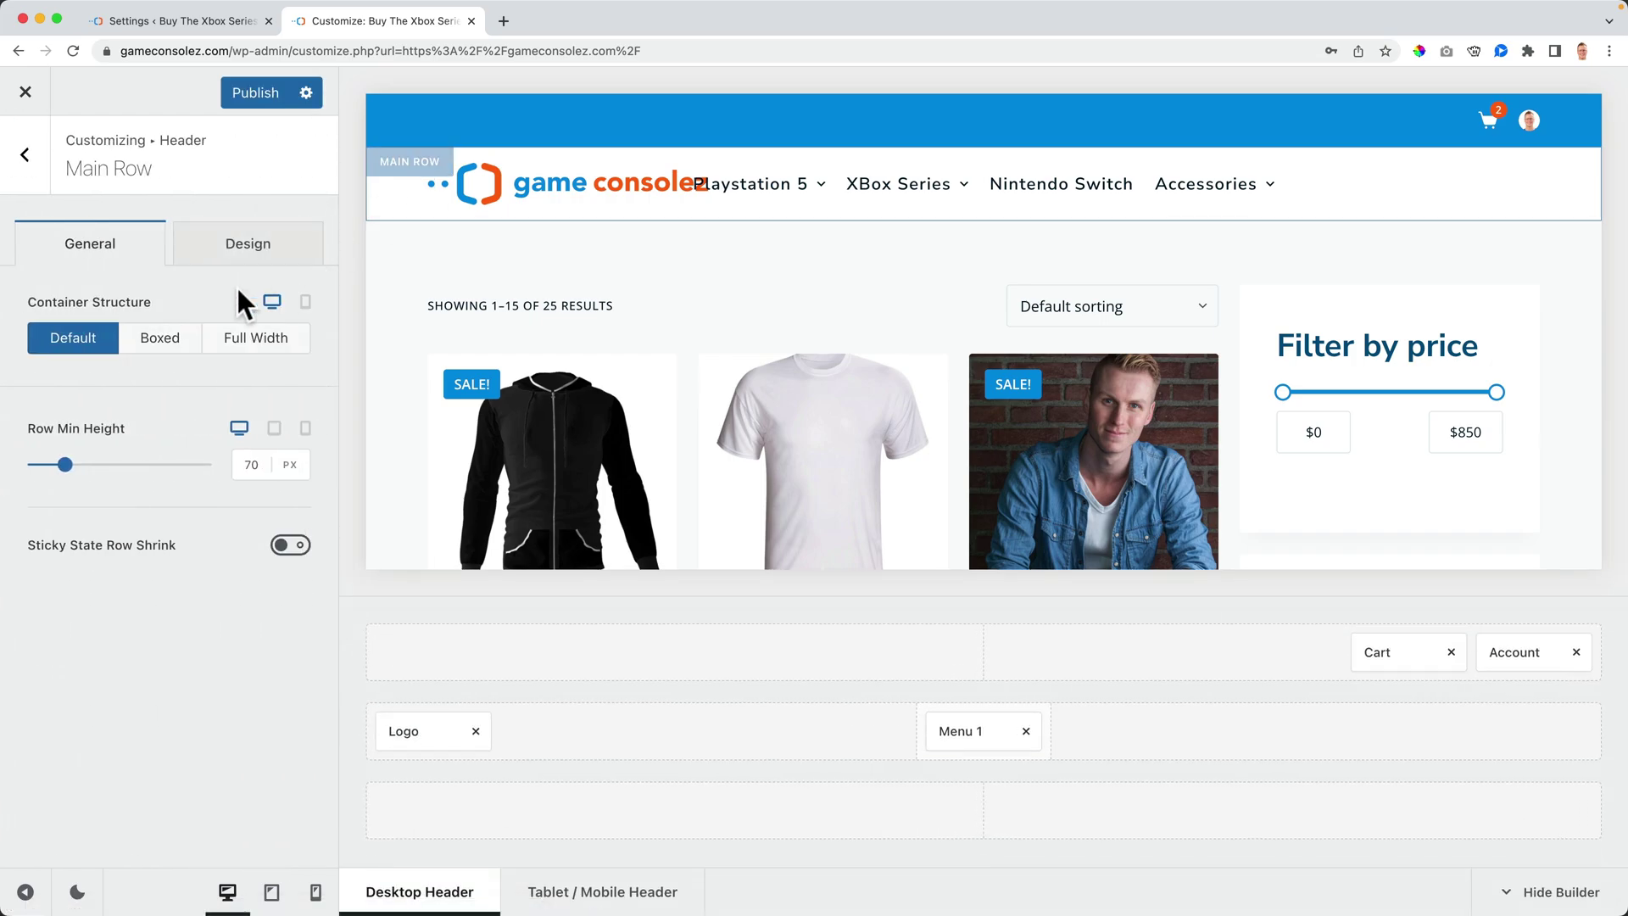
left_click(26, 155)
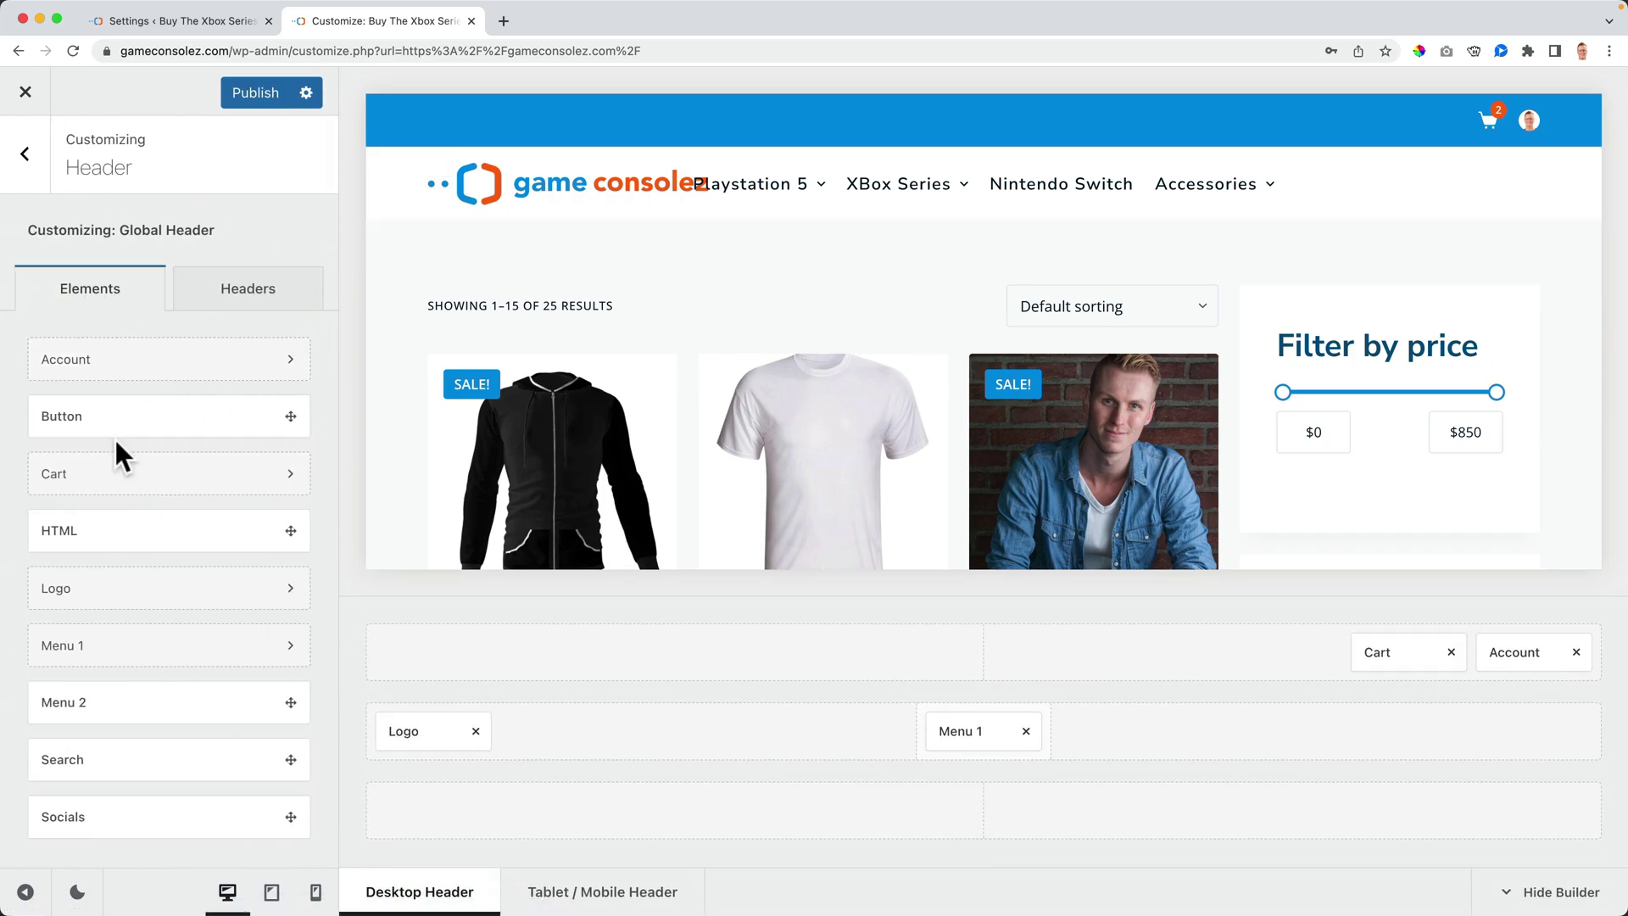
Add an HTML element holding [aws_search_form] to the Main Row's right slot and publish
left_click_drag(89, 514, 1536, 731)
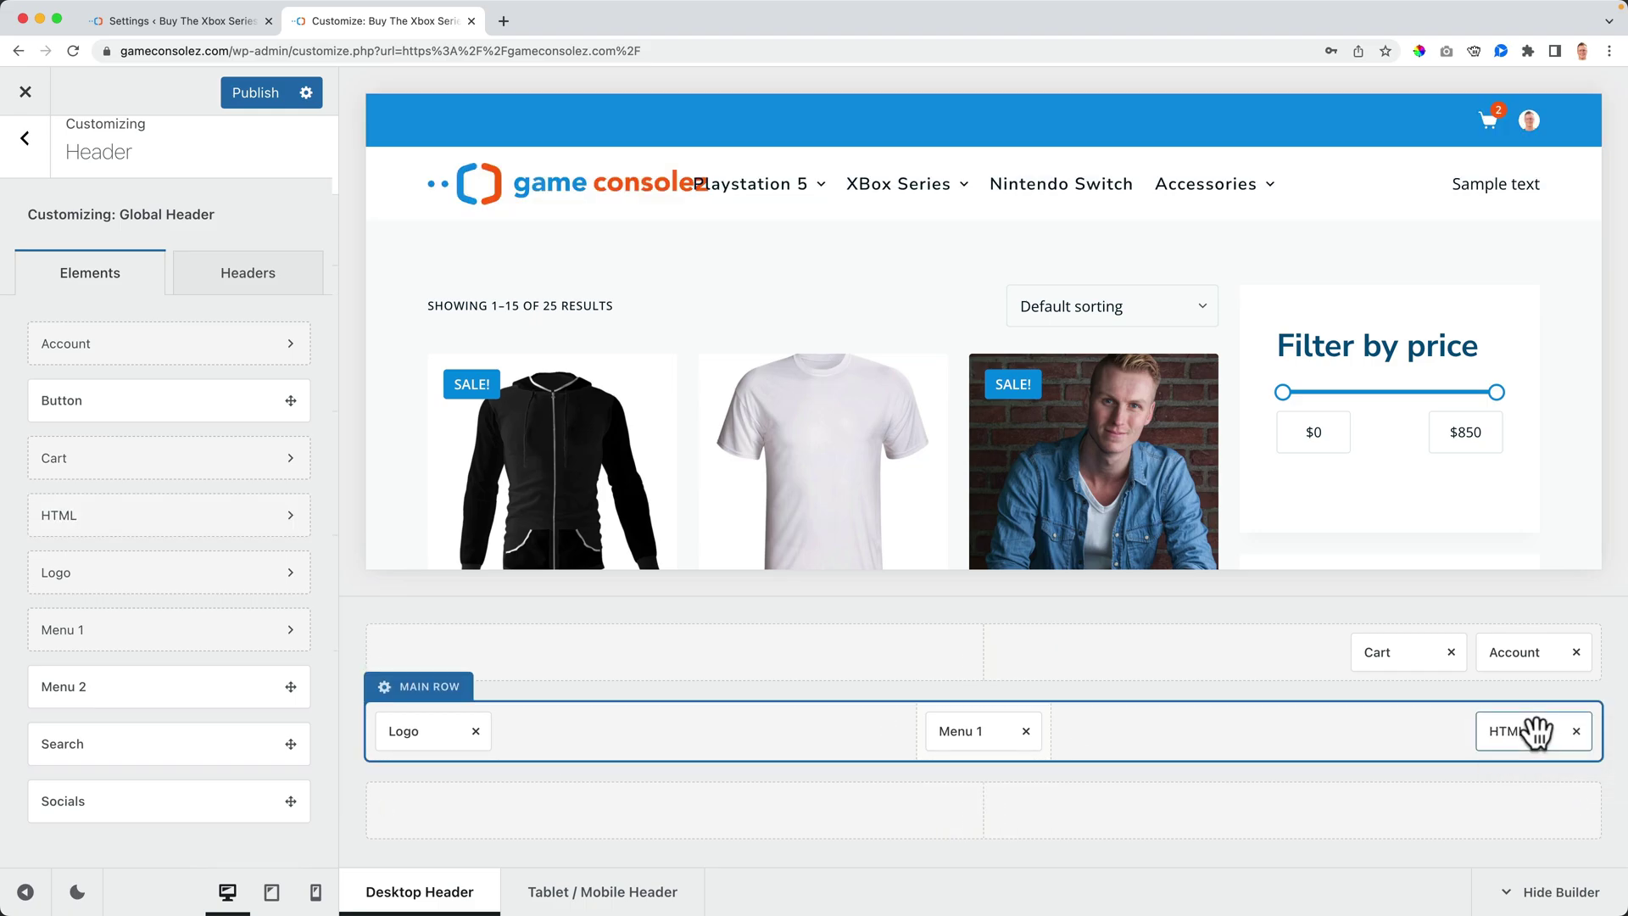
left_click(1537, 731)
left_click(288, 313)
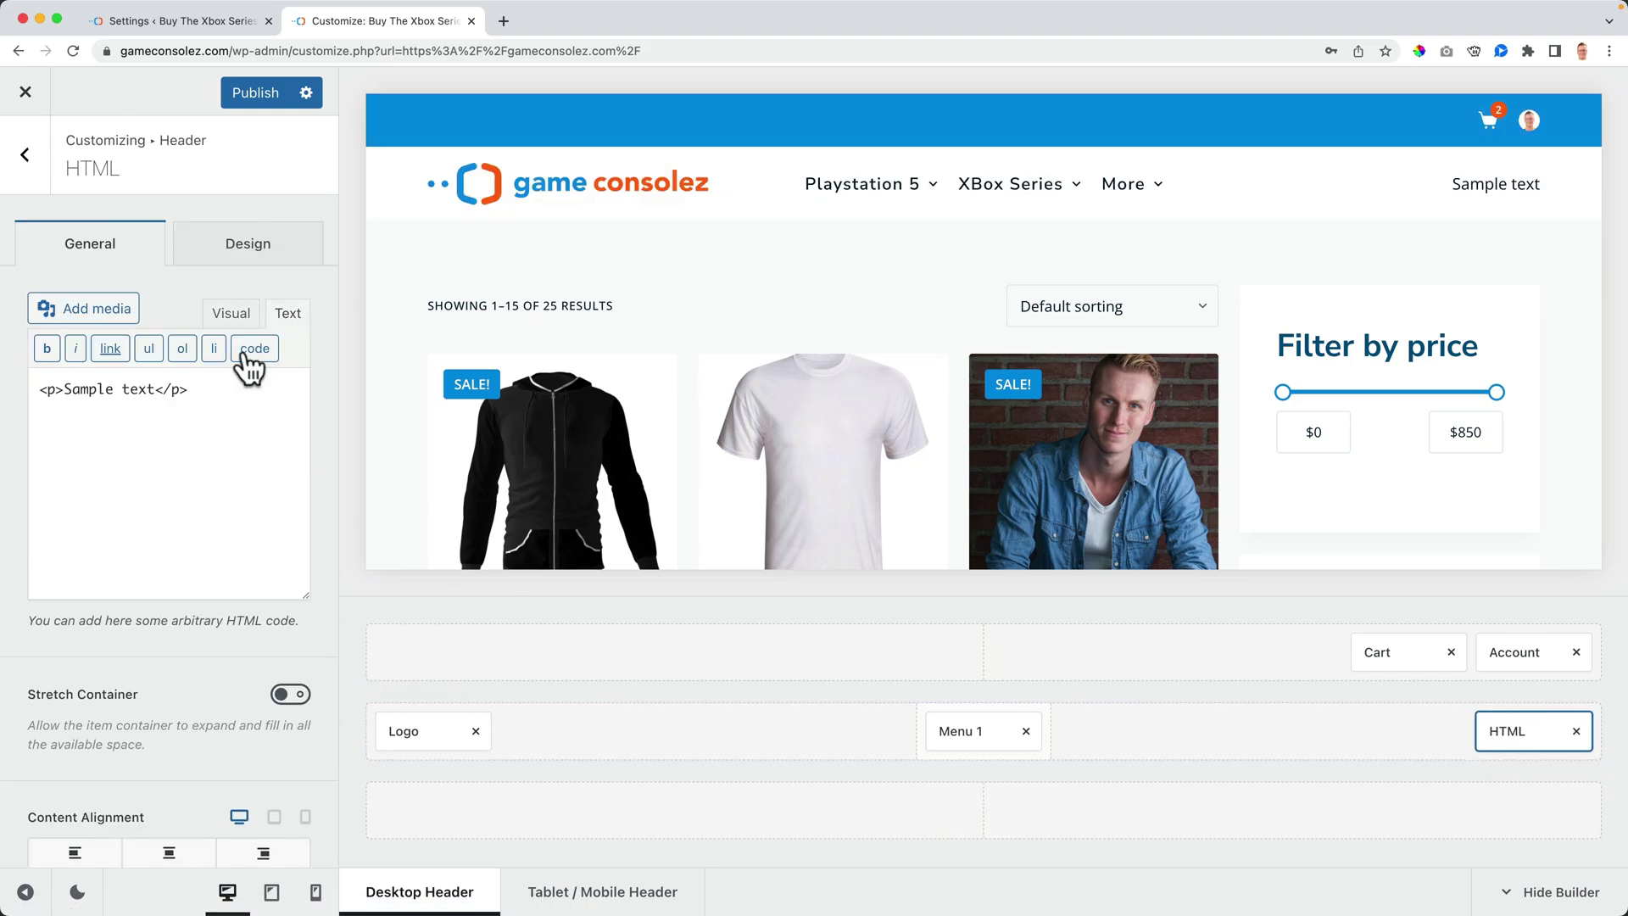
left_click(218, 389)
key("ctrl+a")
type("[aws_search_form]")
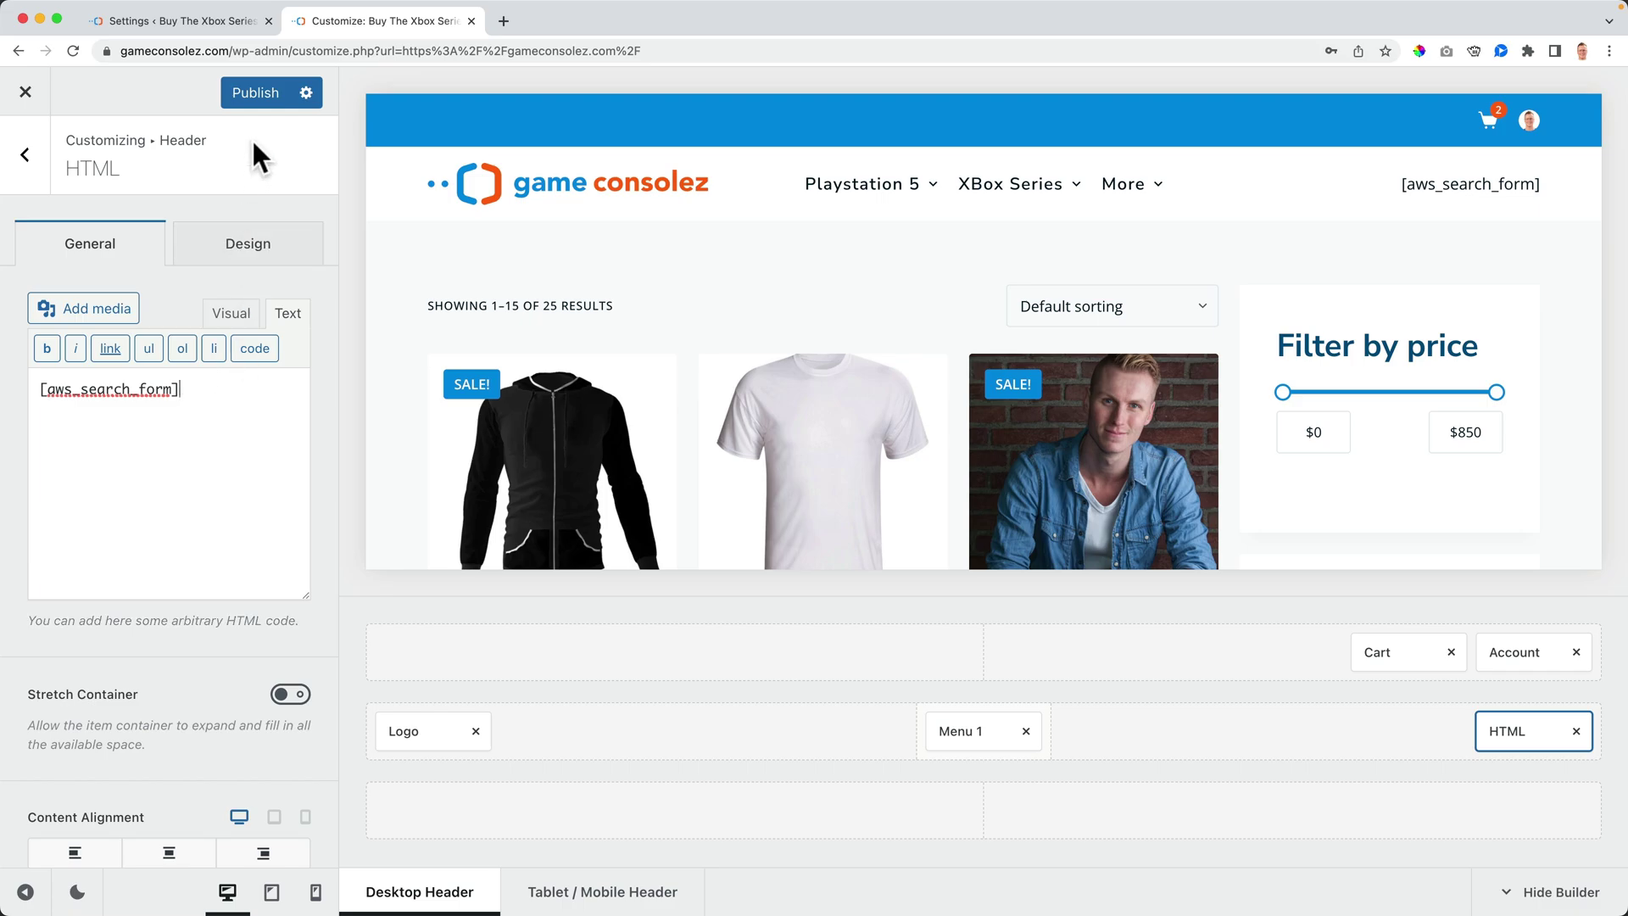
left_click(255, 93)
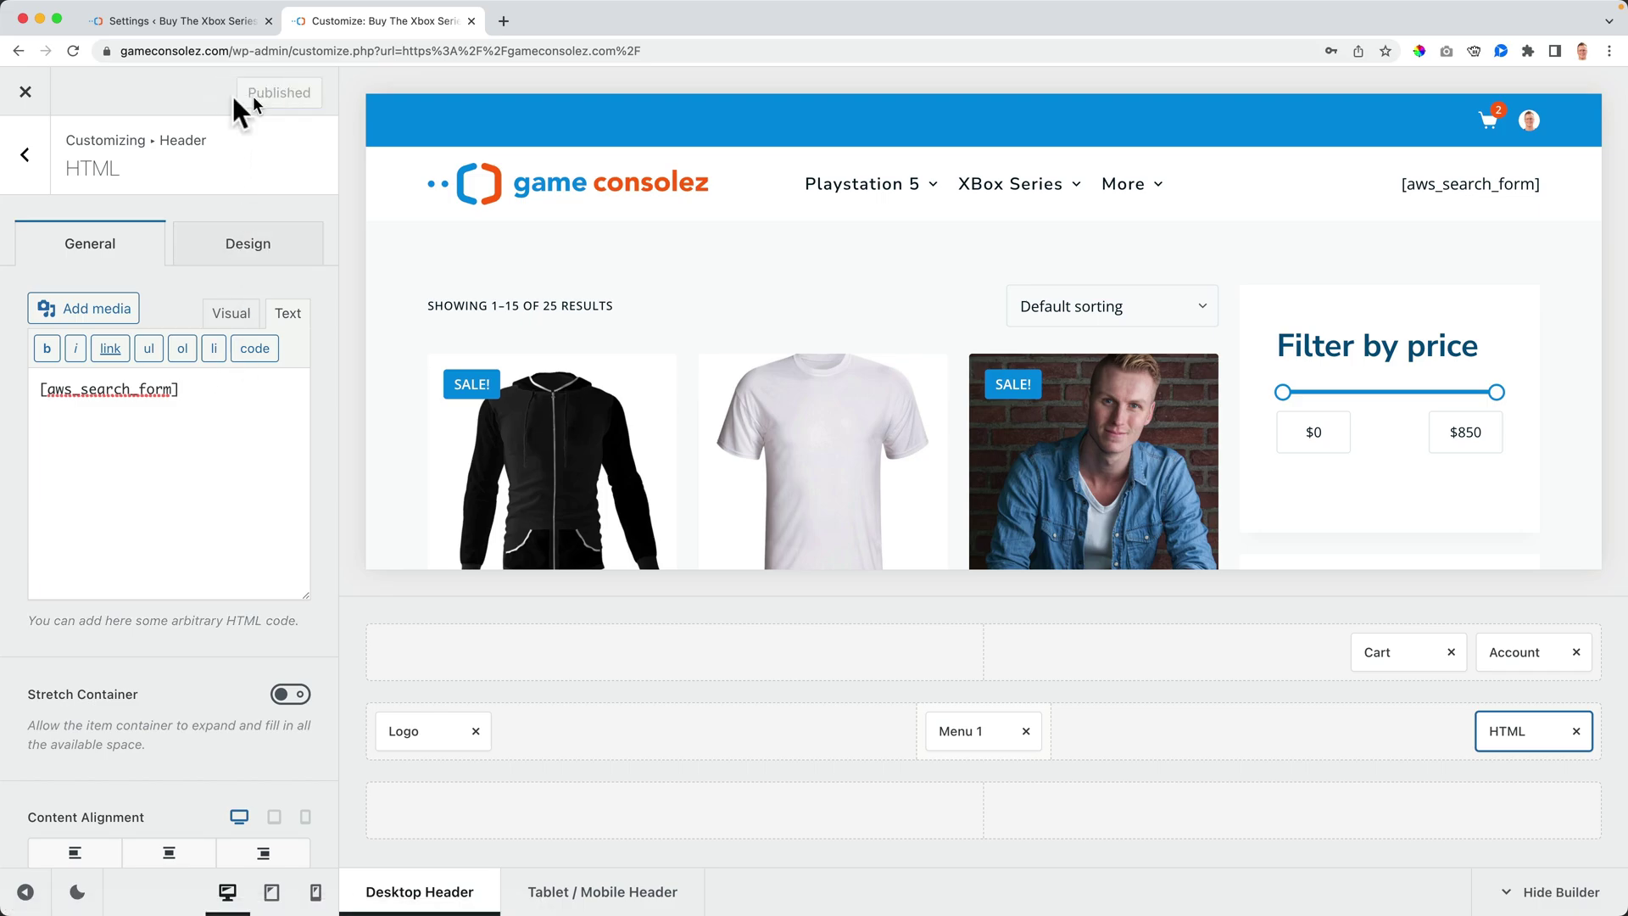
left_click(25, 93)
mouse_move(861, 183)
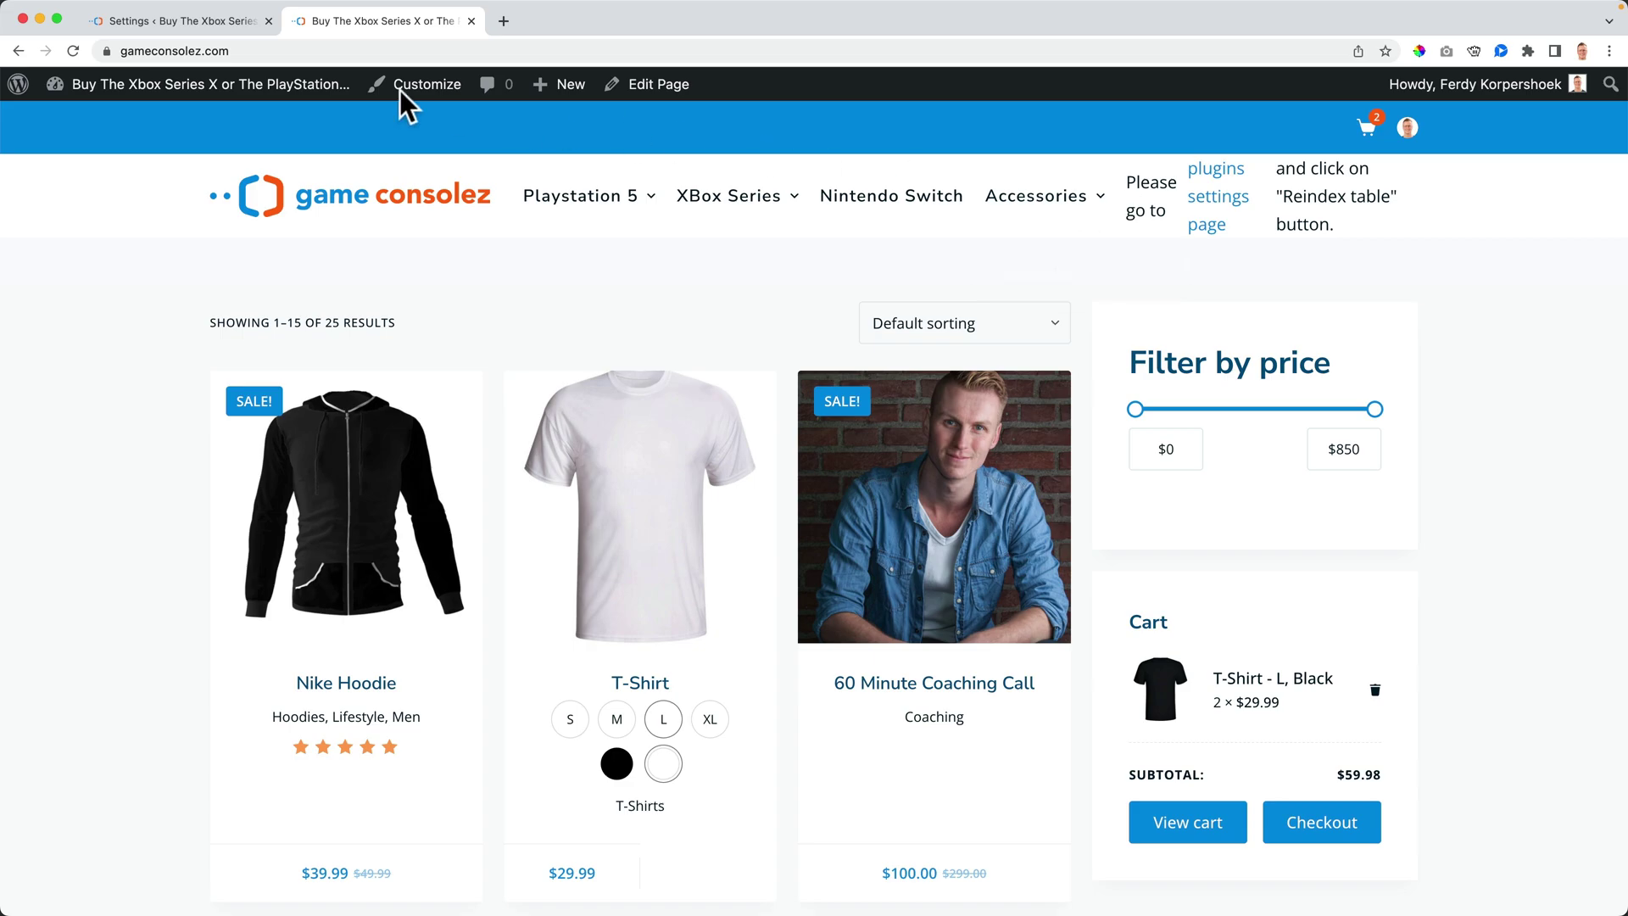
Reindex the Advanced Woo Search table to 32 products, then return to the storefront
left_click(155, 20)
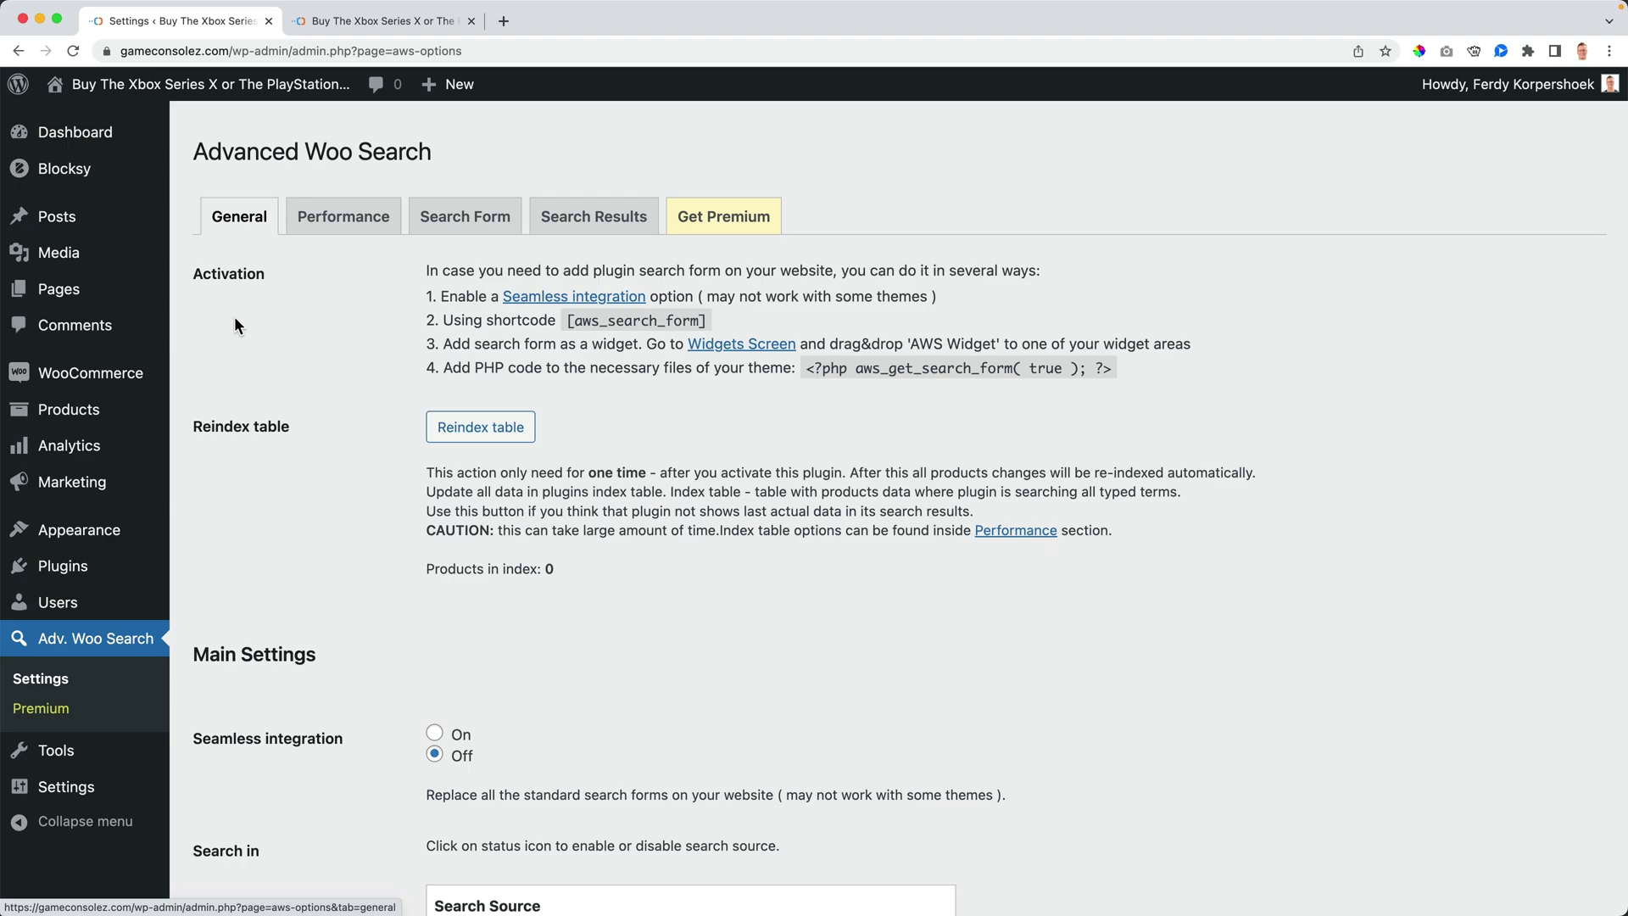
left_click(484, 433)
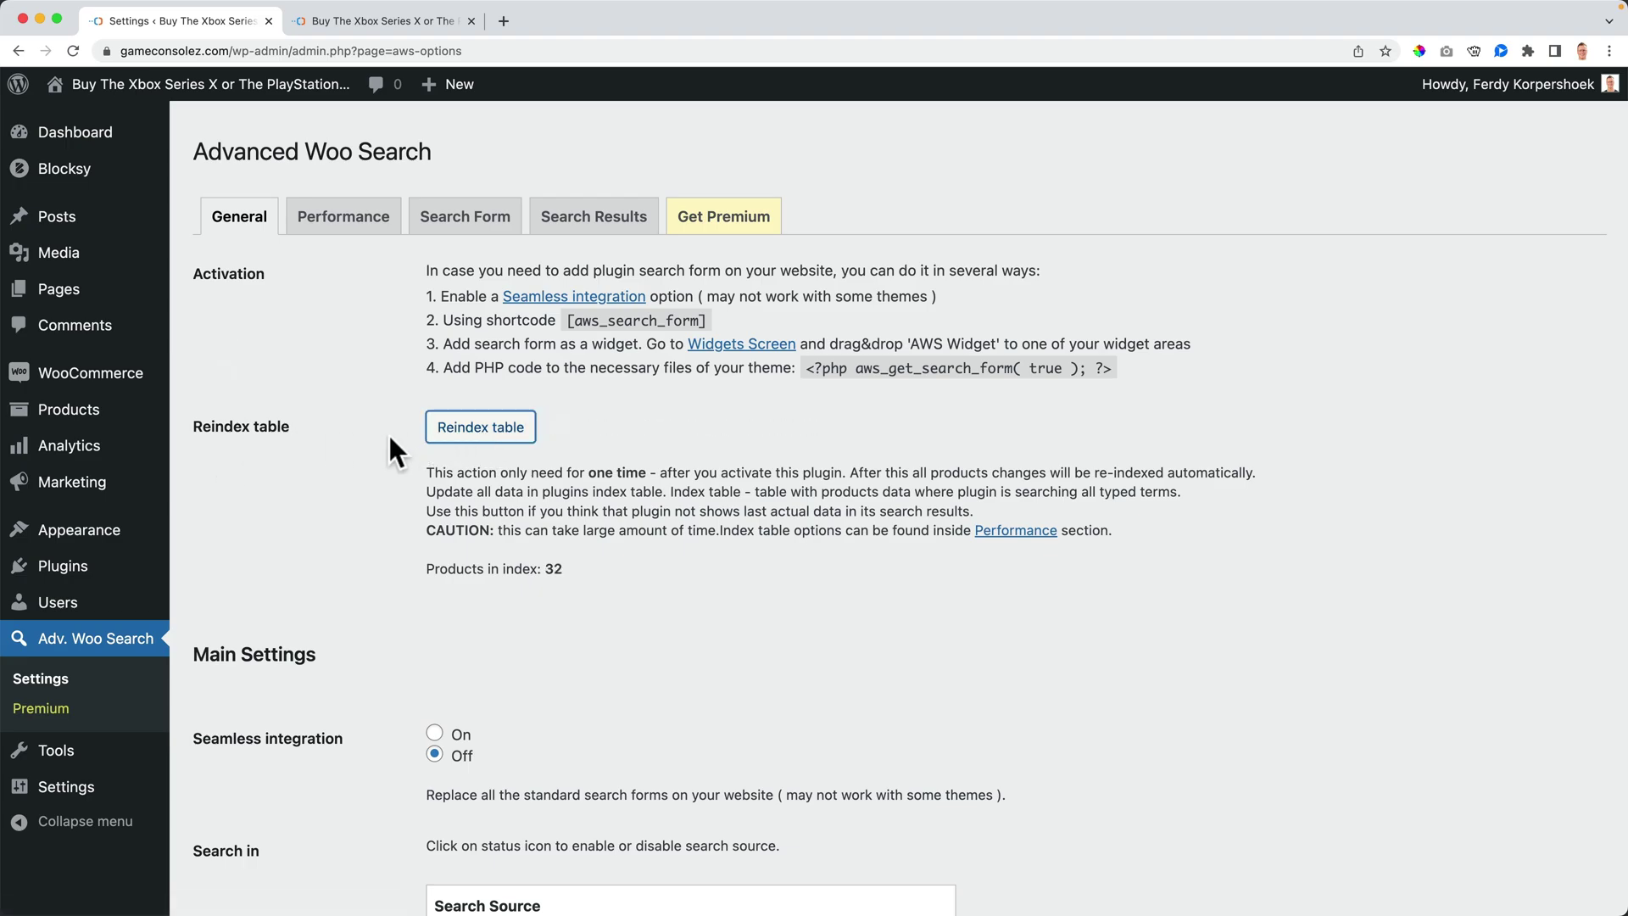
left_click(398, 22)
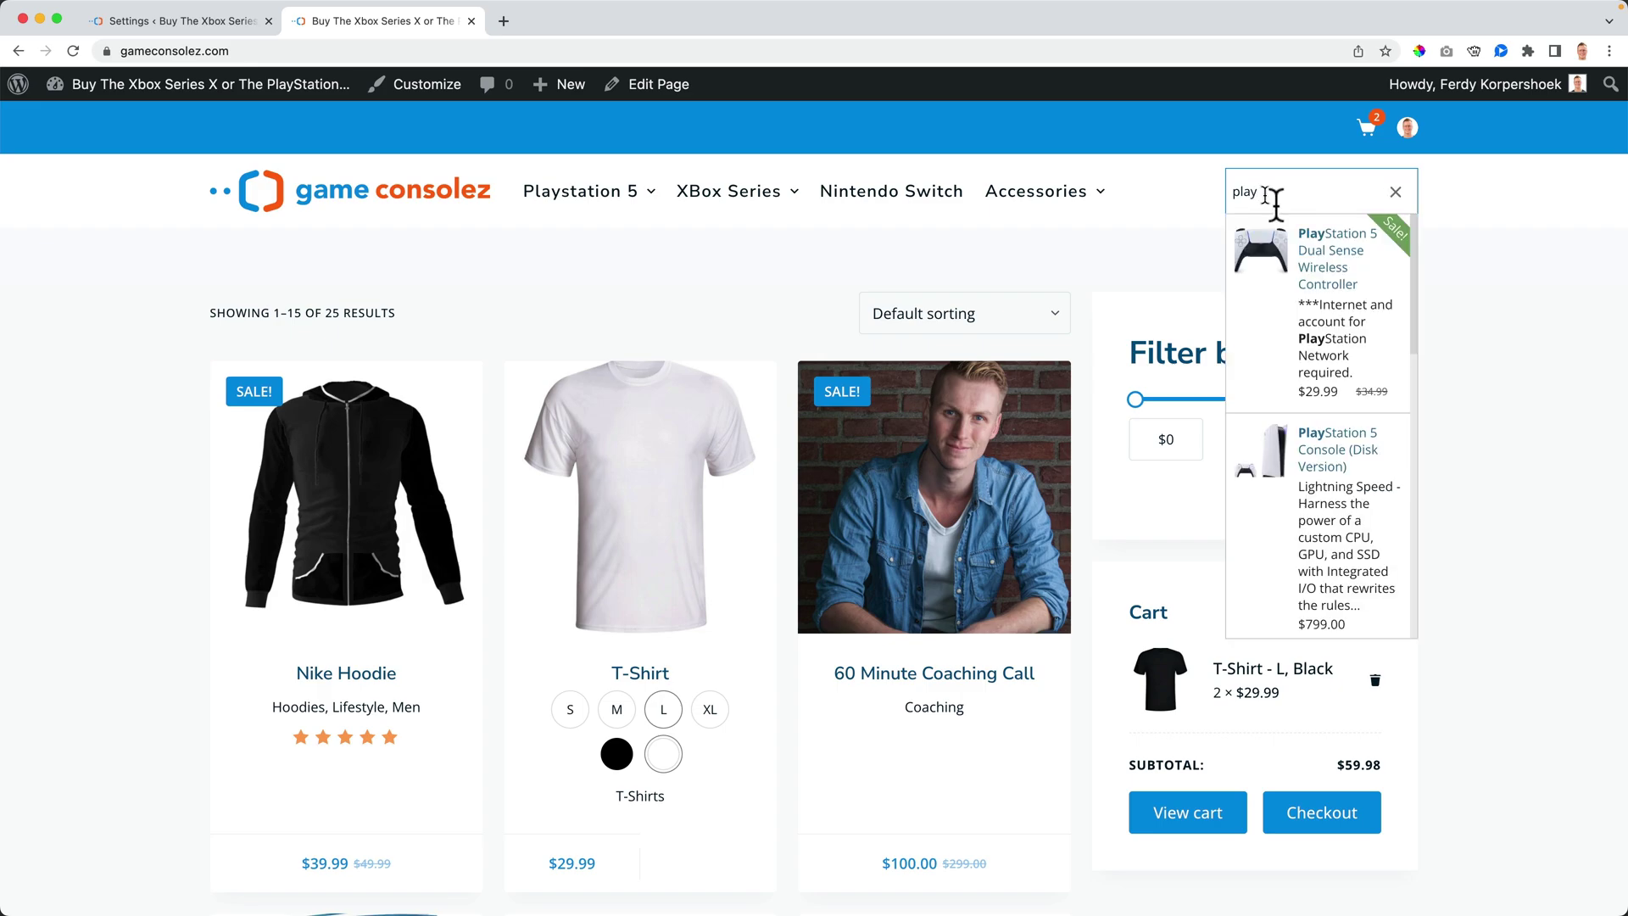
scroll(1328, 465, "down", 5)
scroll(1335, 464, "down", 3)
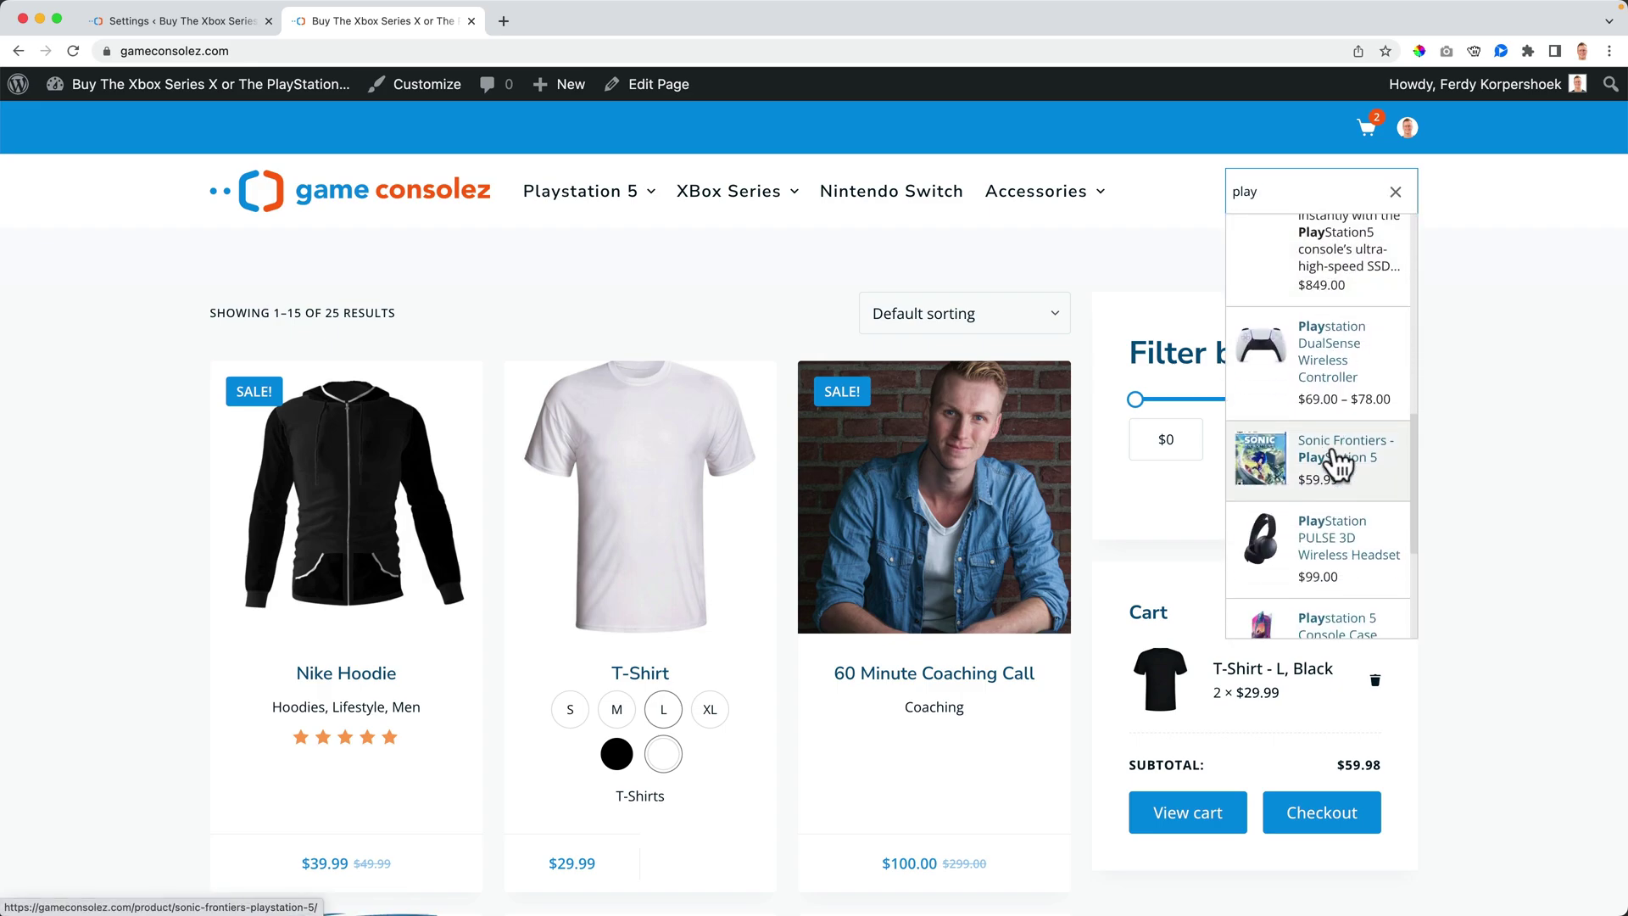
scroll(1336, 465, "down", 5)
View all 'play' results, showing 9 PlayStation products, then go back to the shop homepage
left_click(1318, 616)
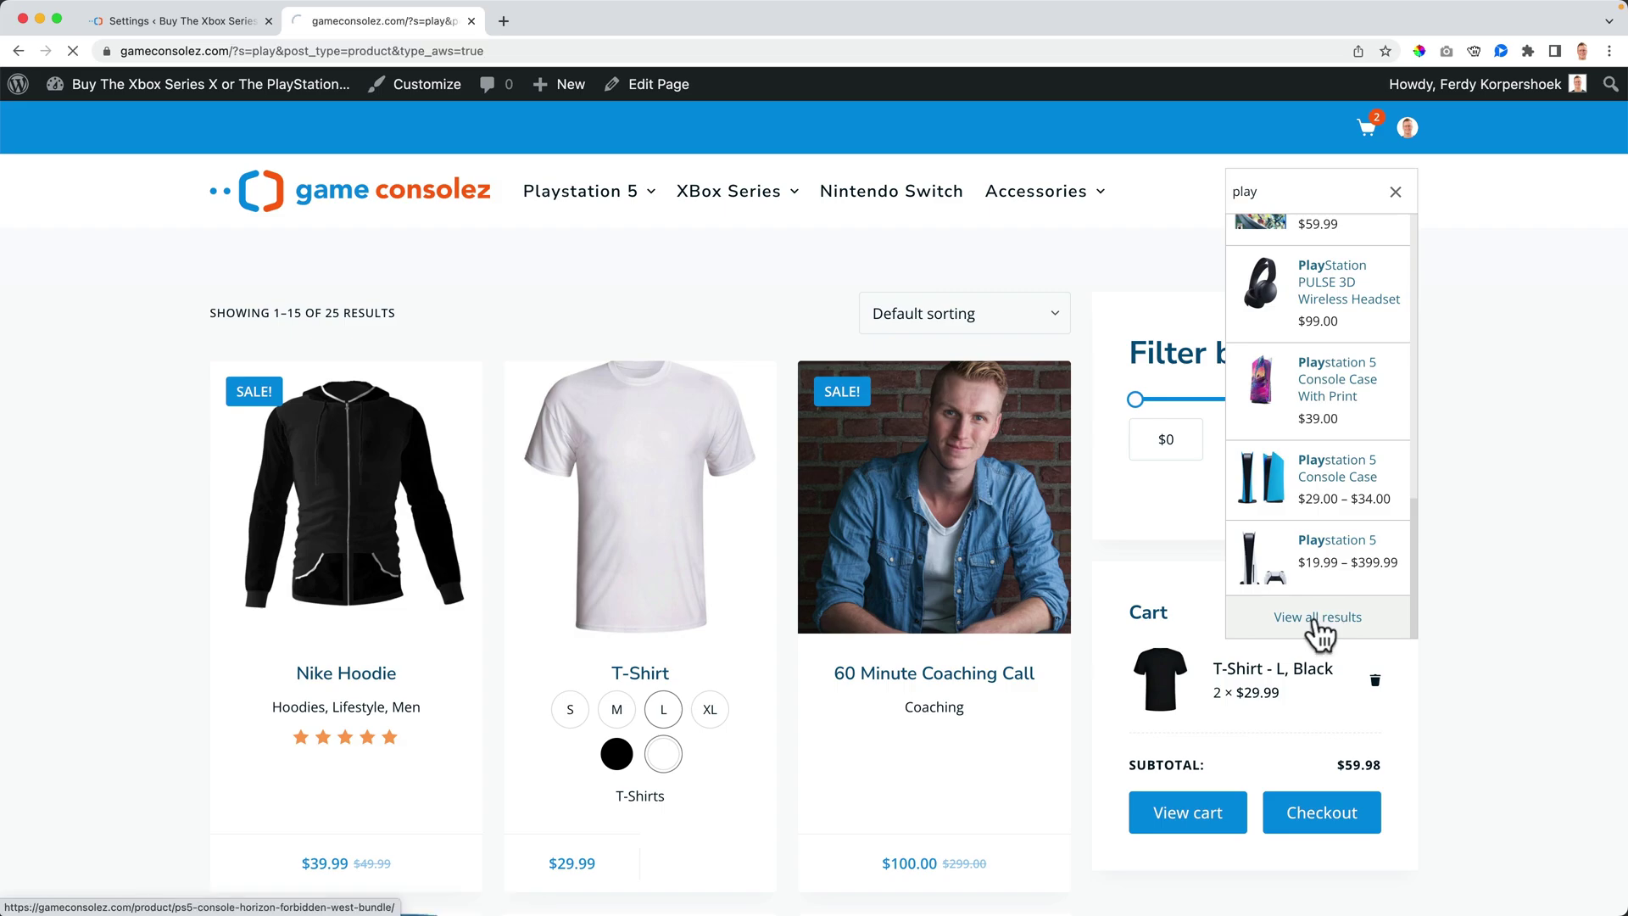
scroll(712, 448, "down", 8)
scroll(713, 449, "up", 10)
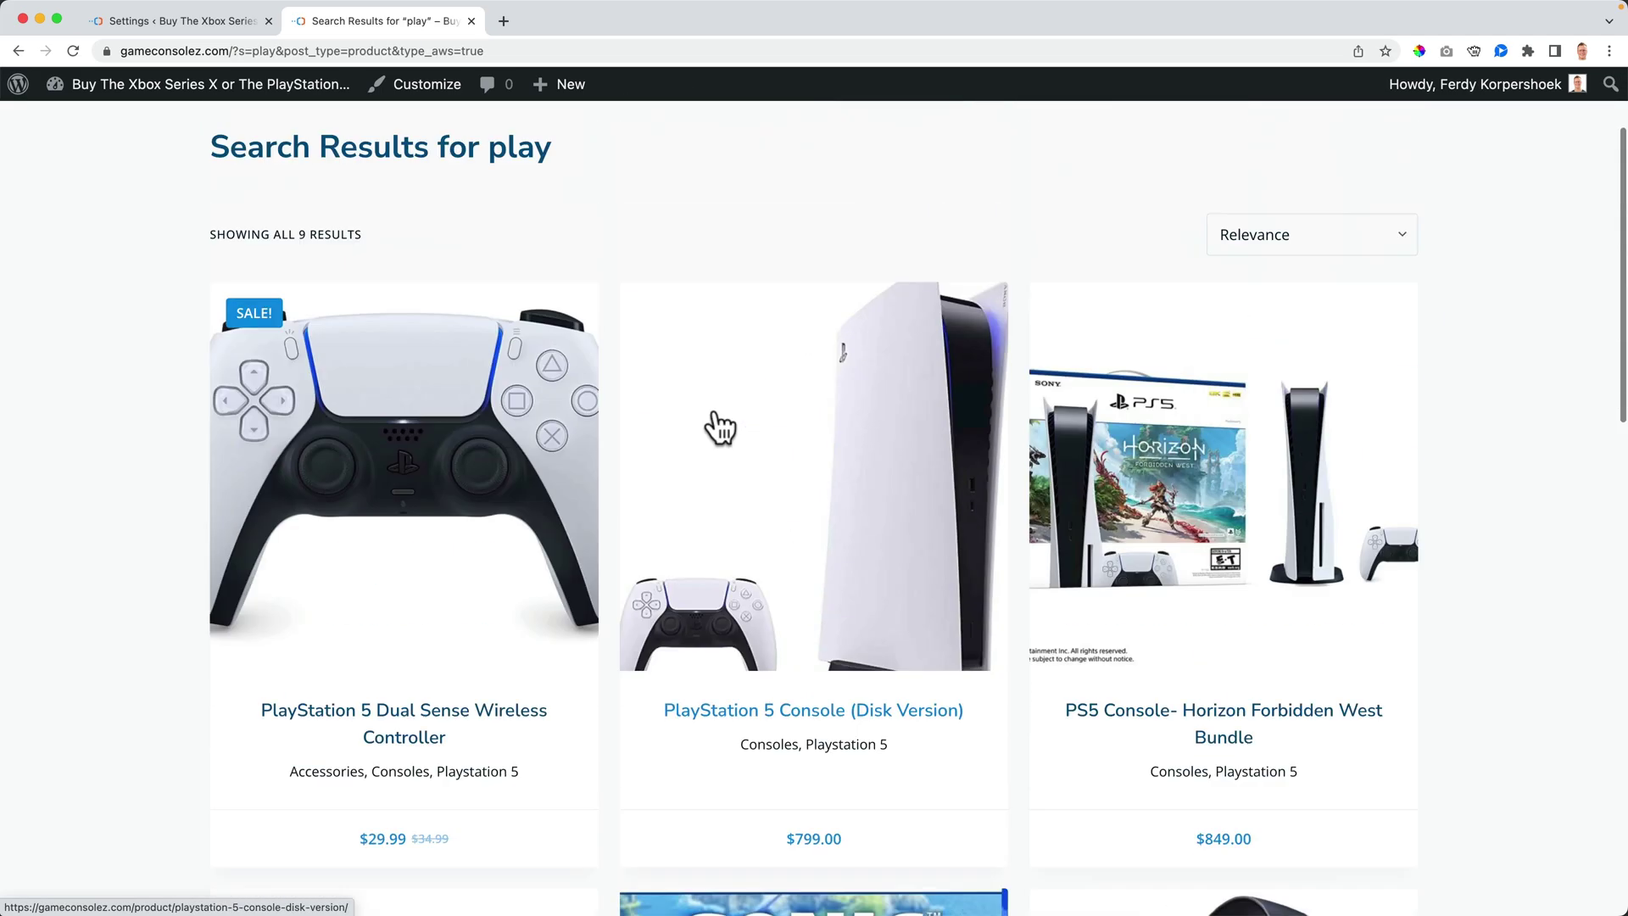
left_click(460, 204)
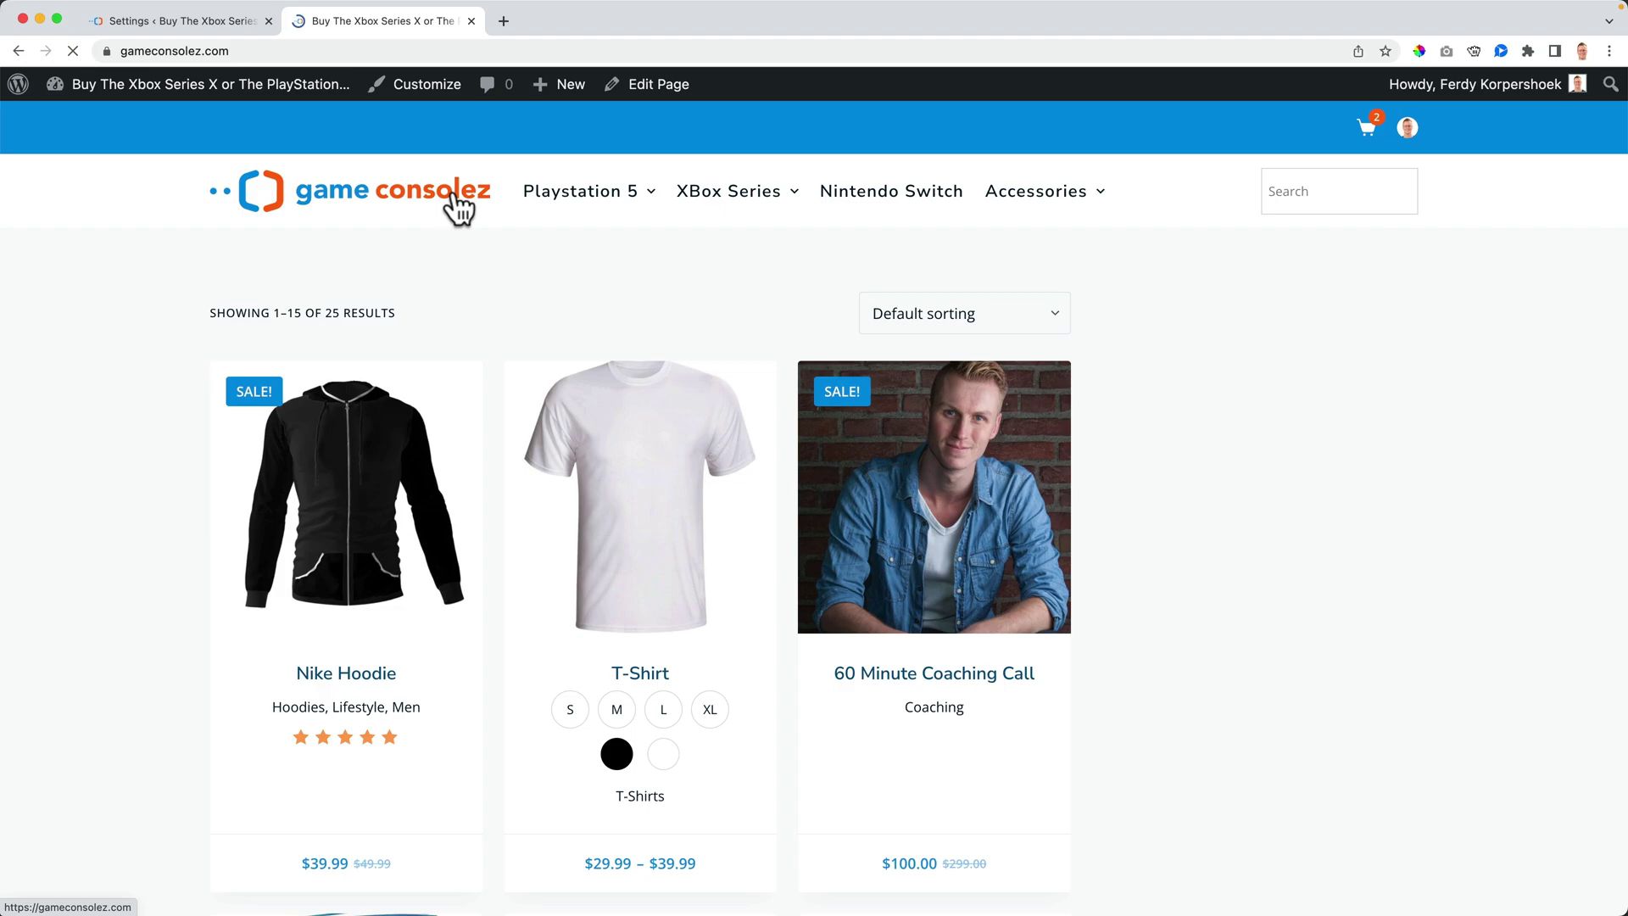
Check the Advanced Woo Search settings tab, then bring up the storefront shop tab
left_click(220, 21)
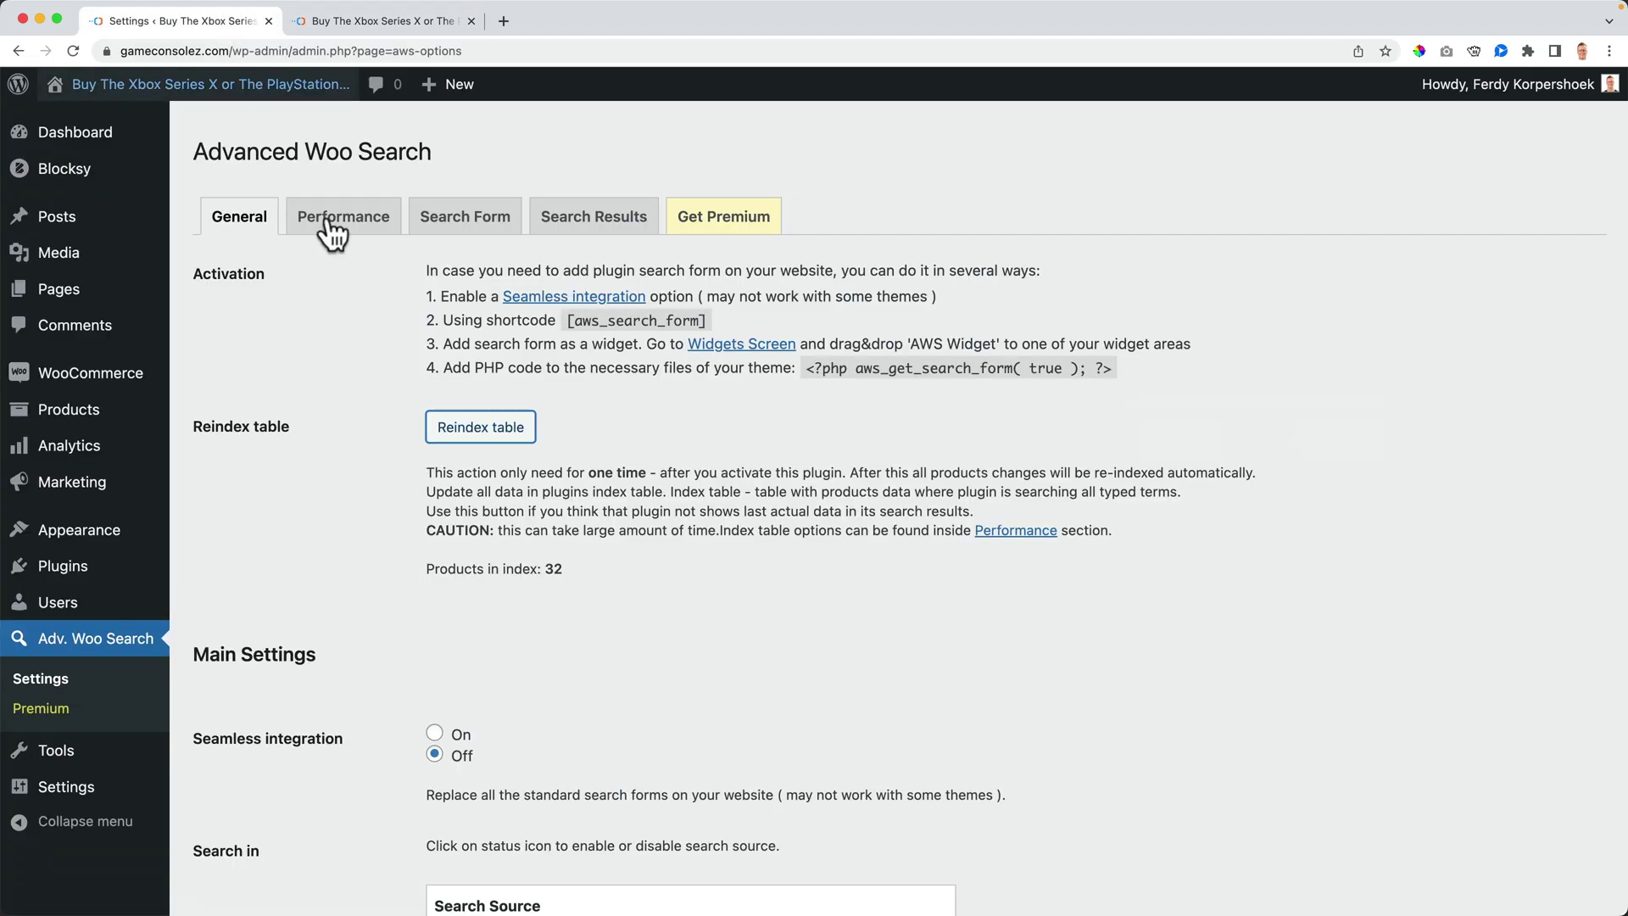
scroll(598, 499, "down", 3)
scroll(597, 498, "down", 5)
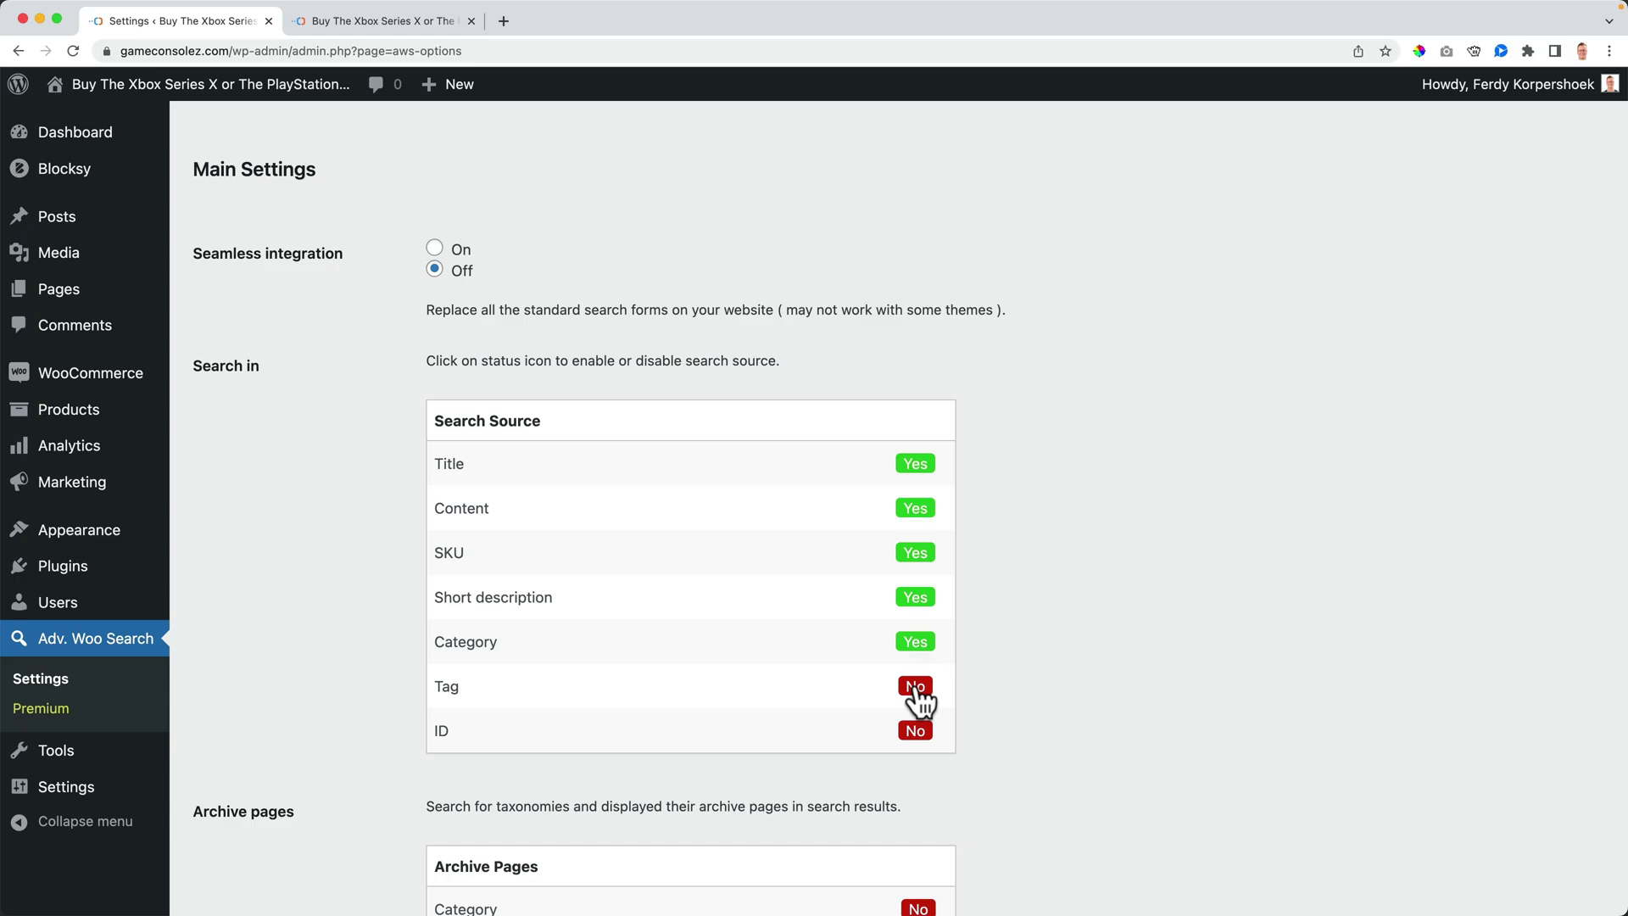
scroll(578, 573, "up", 8)
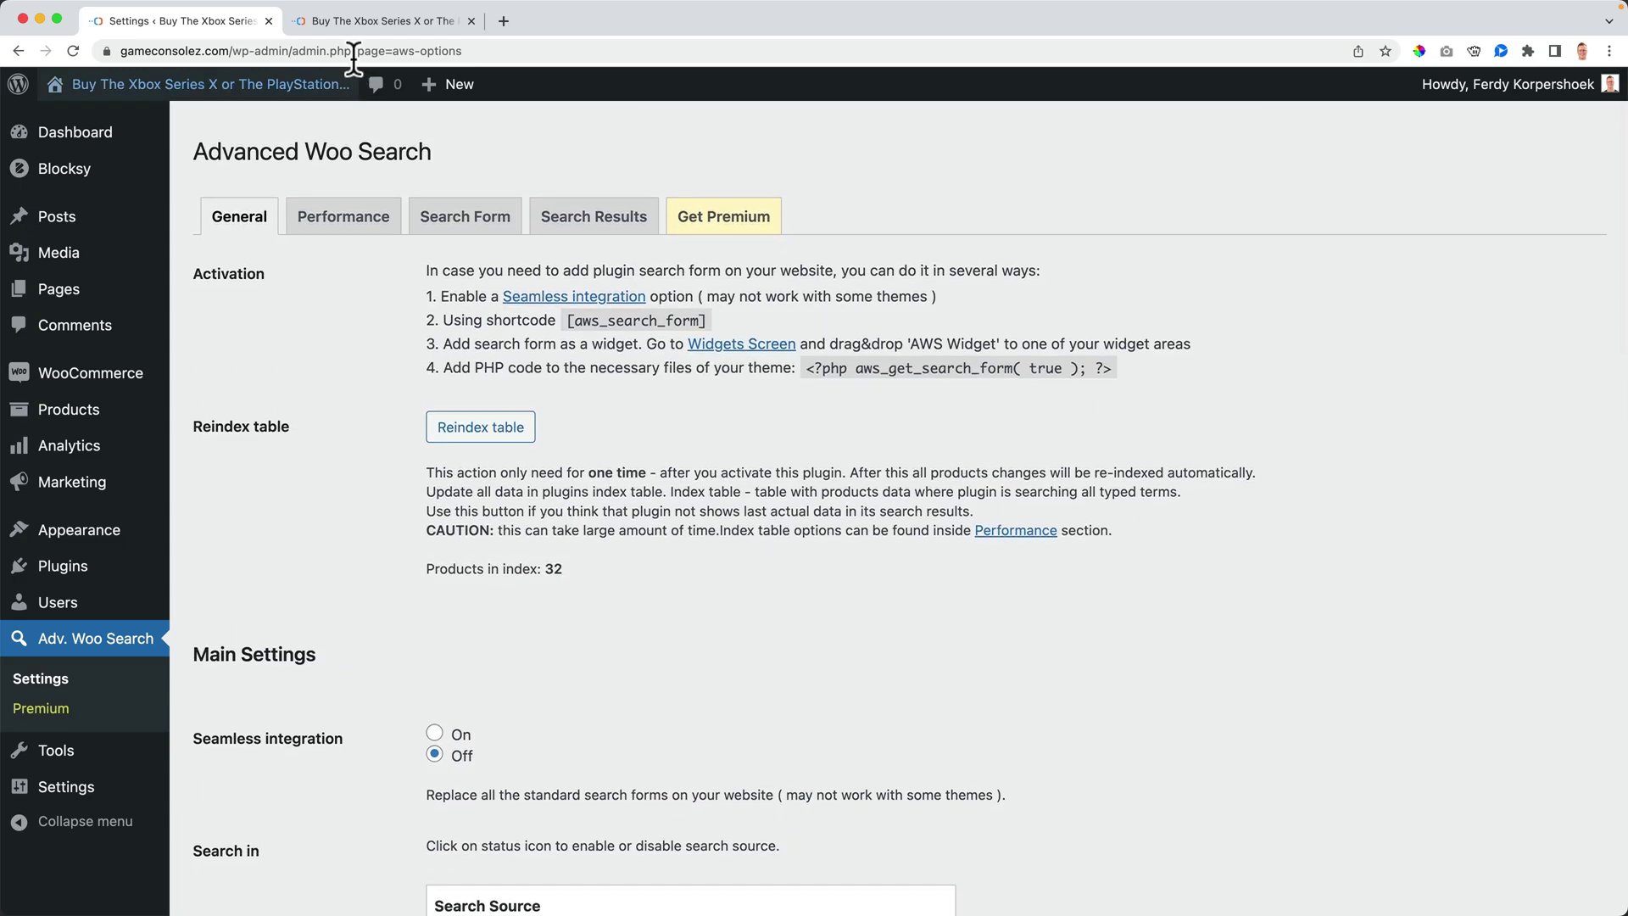
left_click(381, 21)
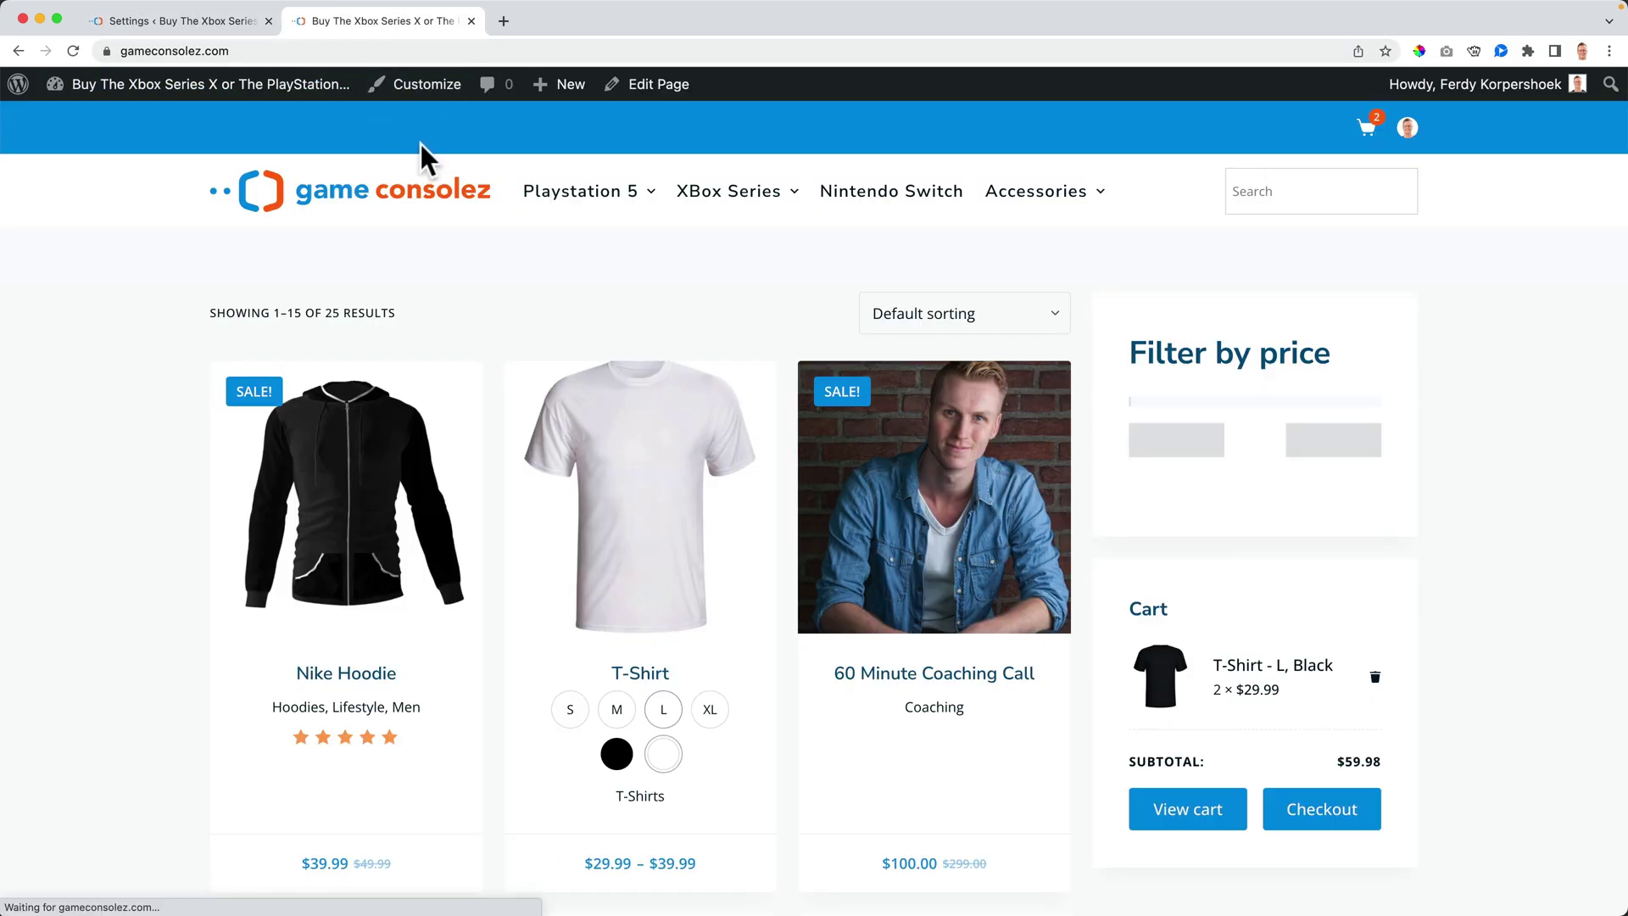
Live-search 'black' to see T-Shirt and Nike Hoodie, clear it, and return to settings
left_click(1264, 191)
type("black")
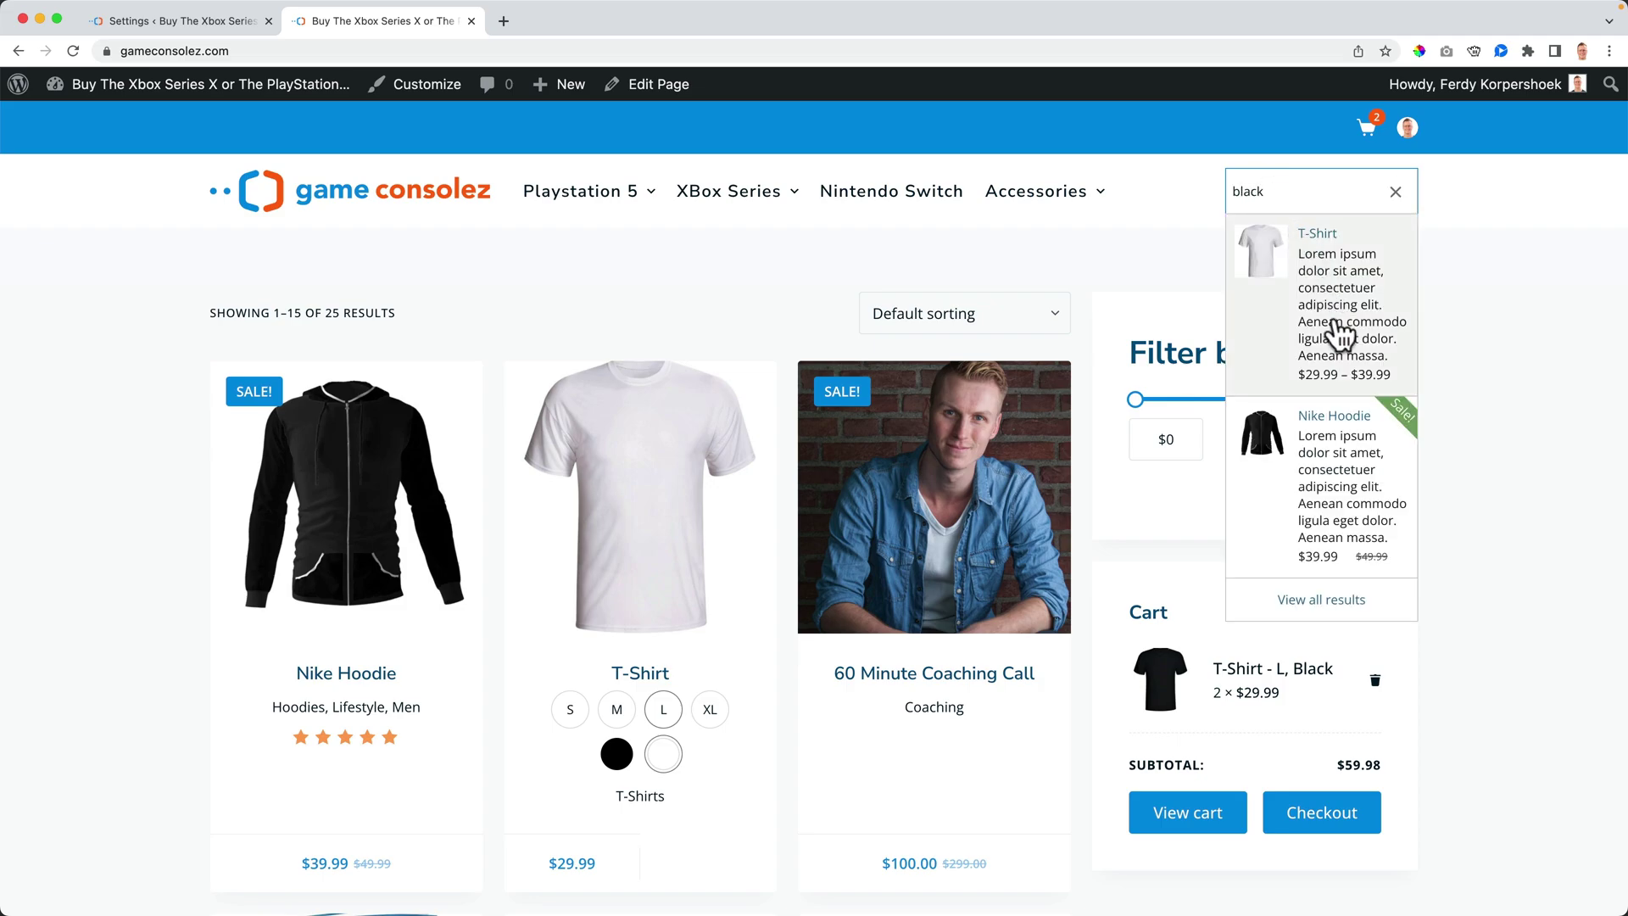
scroll(1323, 345, "down", 1)
scroll(1322, 343, "up", 1)
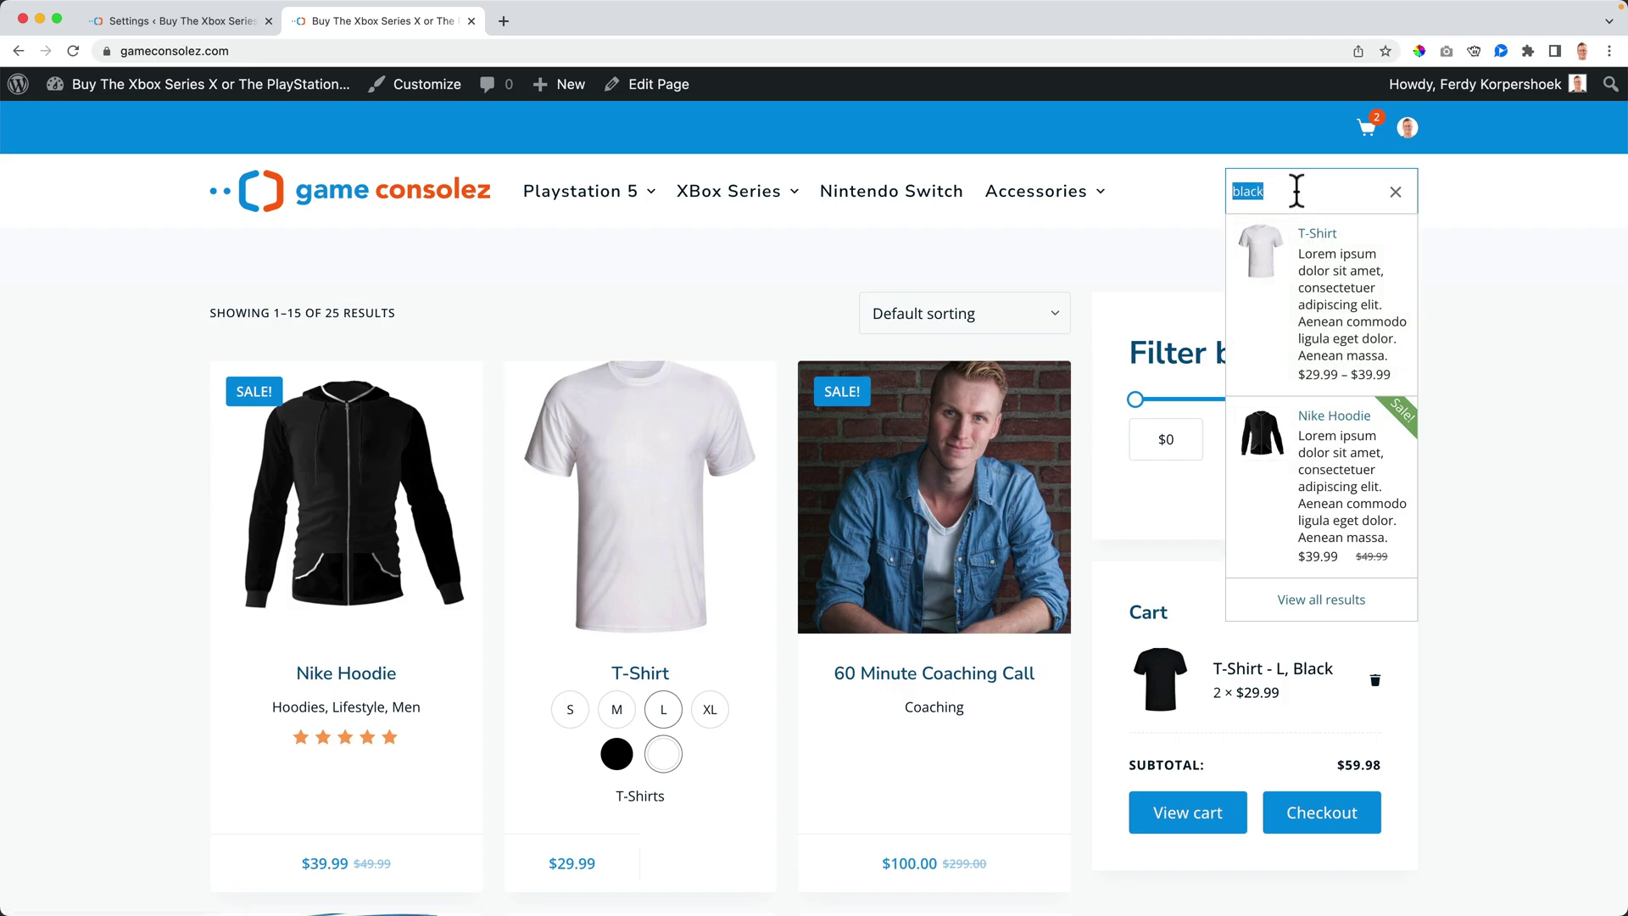
key("BackSpace")
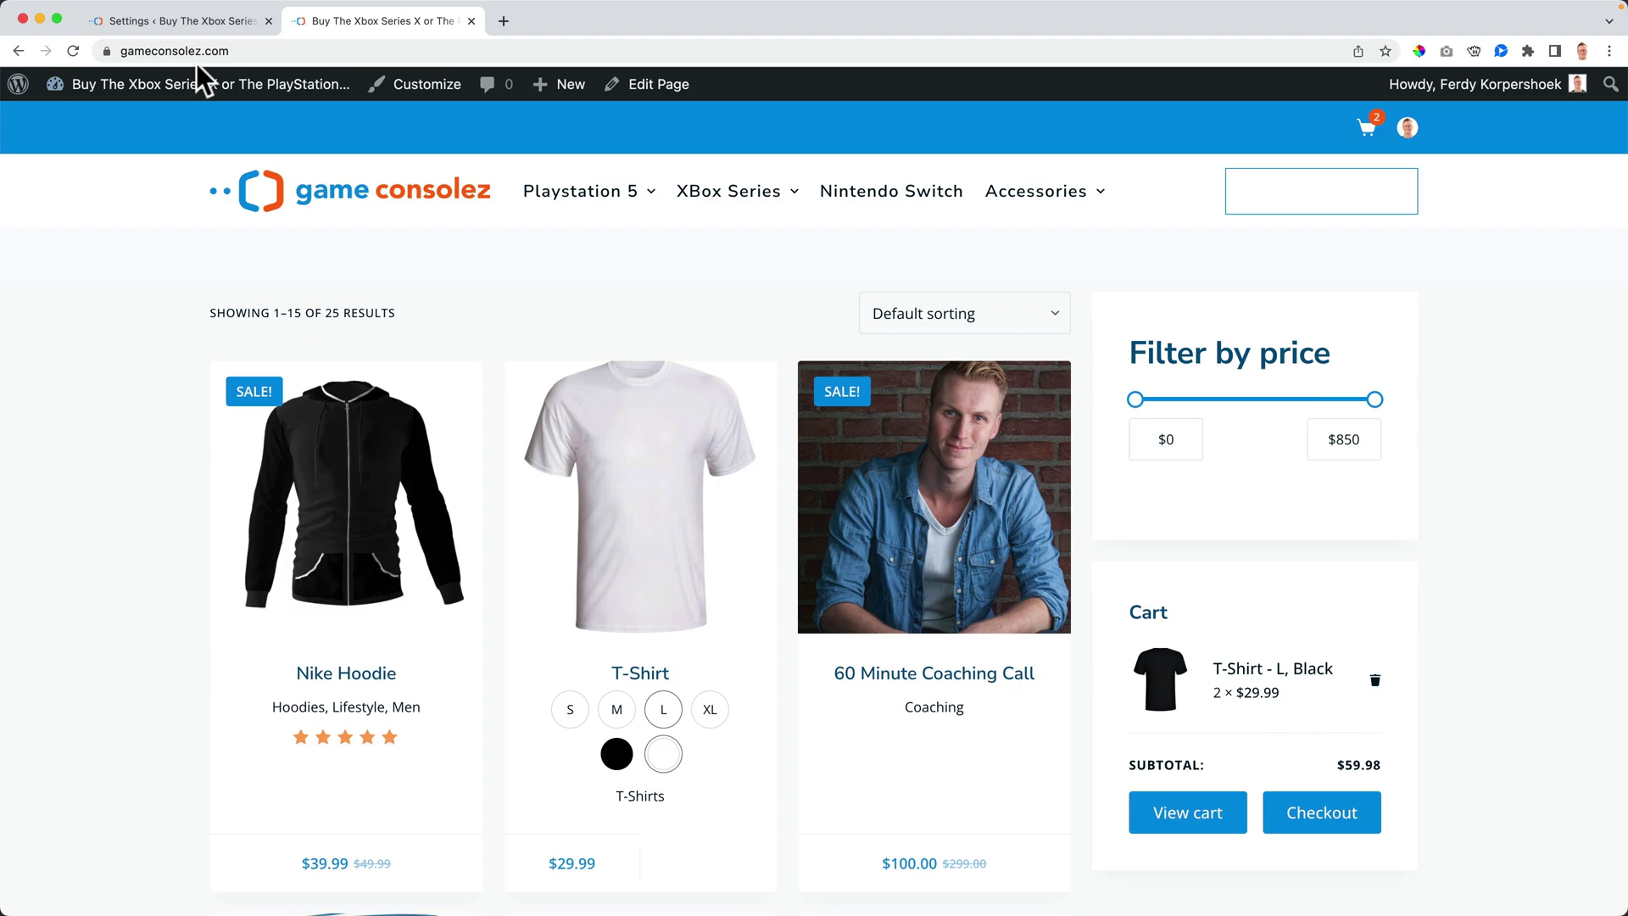
left_click(179, 20)
scroll(641, 426, "down", 2)
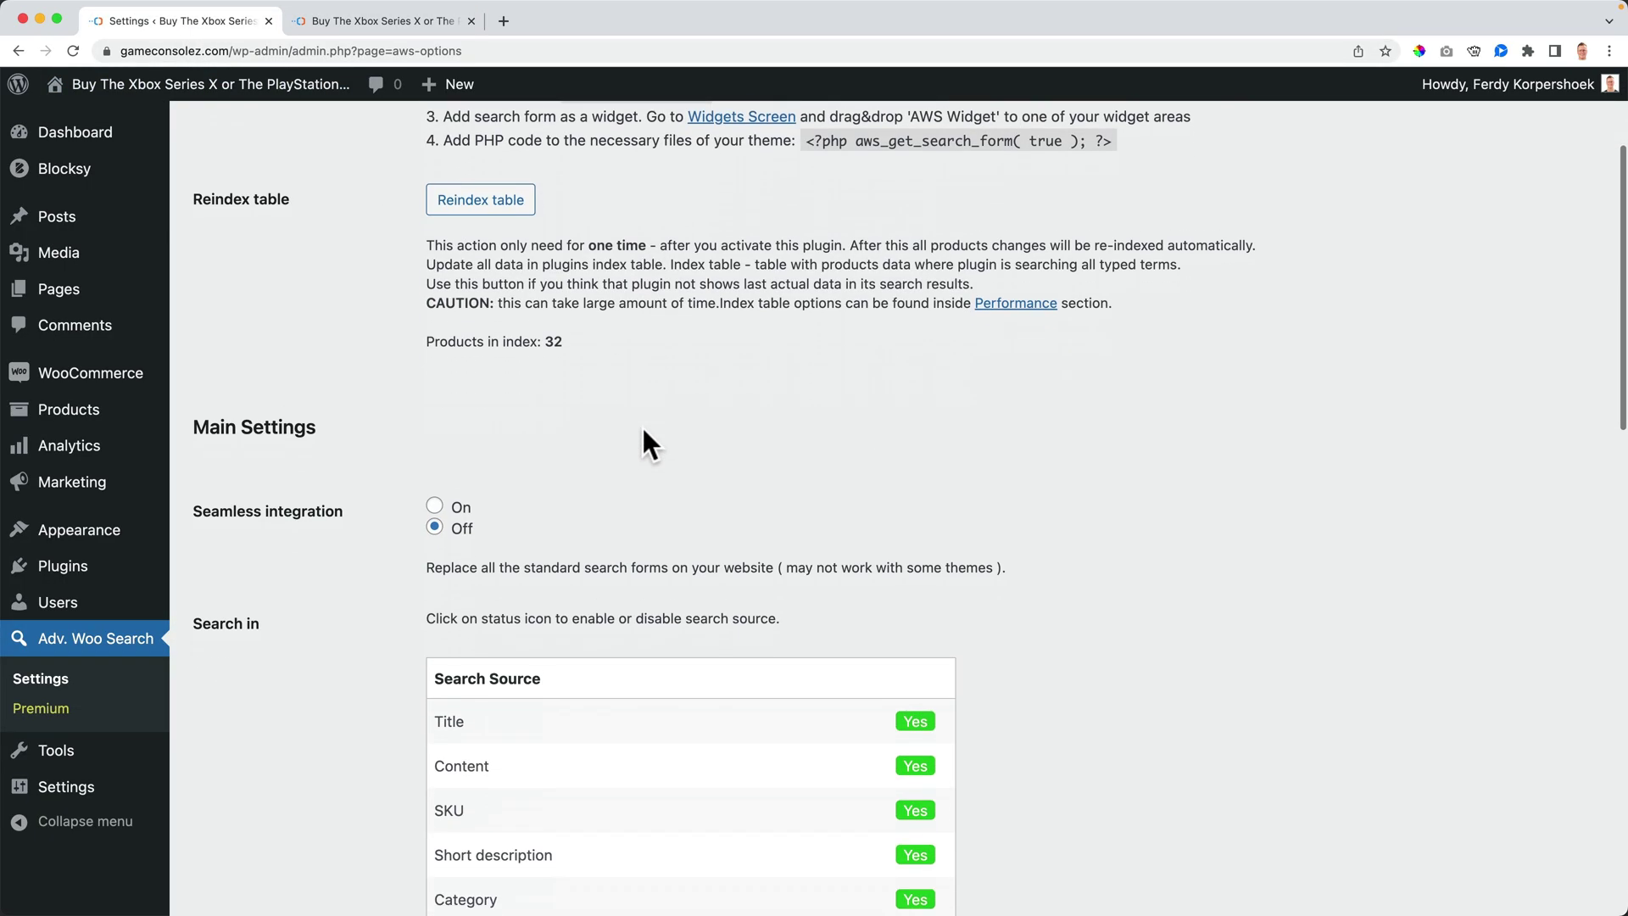
scroll(642, 424, "down", 3)
scroll(547, 432, "down", 3)
scroll(521, 439, "down", 2)
scroll(513, 442, "down", 2)
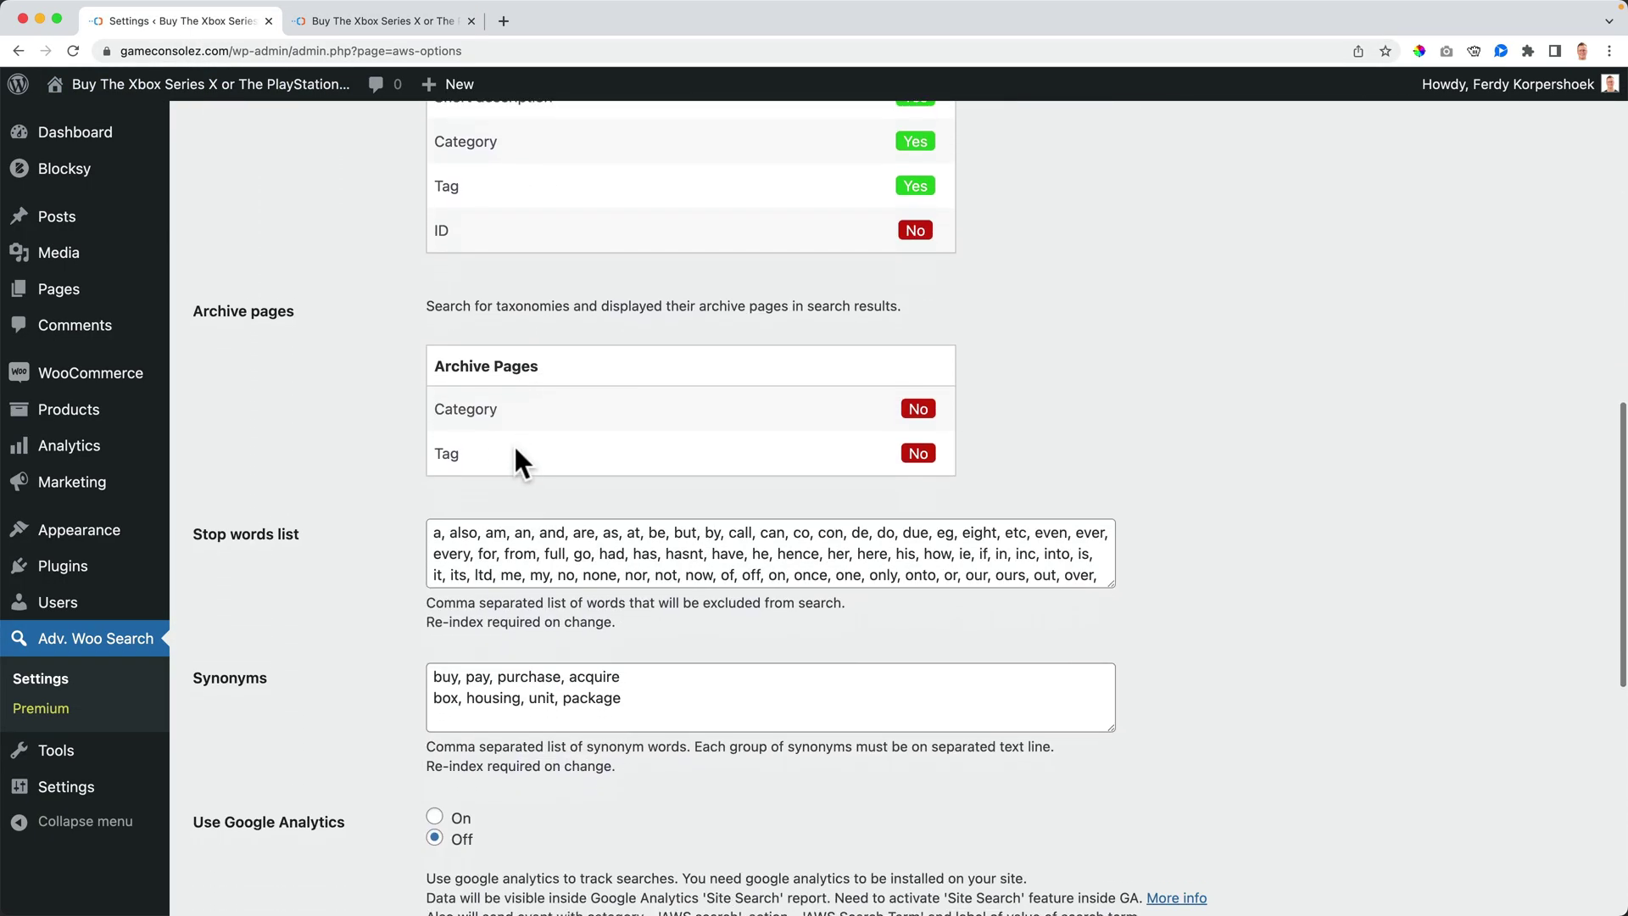
scroll(513, 444, "down", 3)
scroll(513, 444, "down", 2)
scroll(513, 444, "down", 3)
scroll(512, 443, "down", 2)
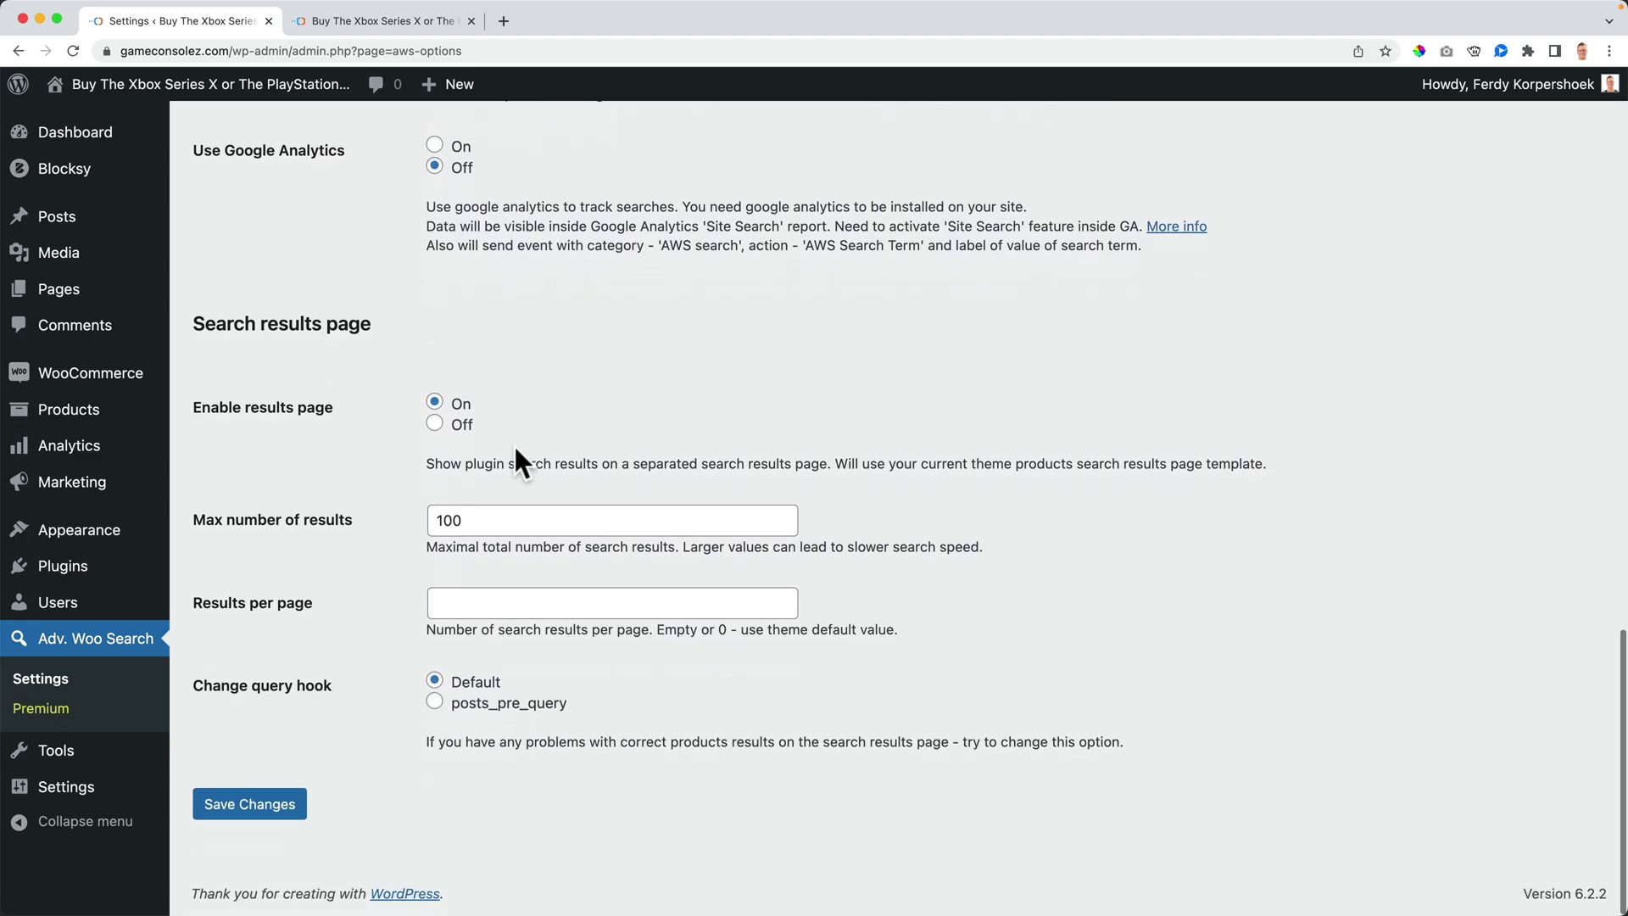
scroll(512, 444, "up", 5)
scroll(513, 444, "up", 8)
scroll(513, 443, "down", 12)
Save the general search settings, review the Performance tab, and move to Search Form settings
left_click(249, 804)
left_click(344, 216)
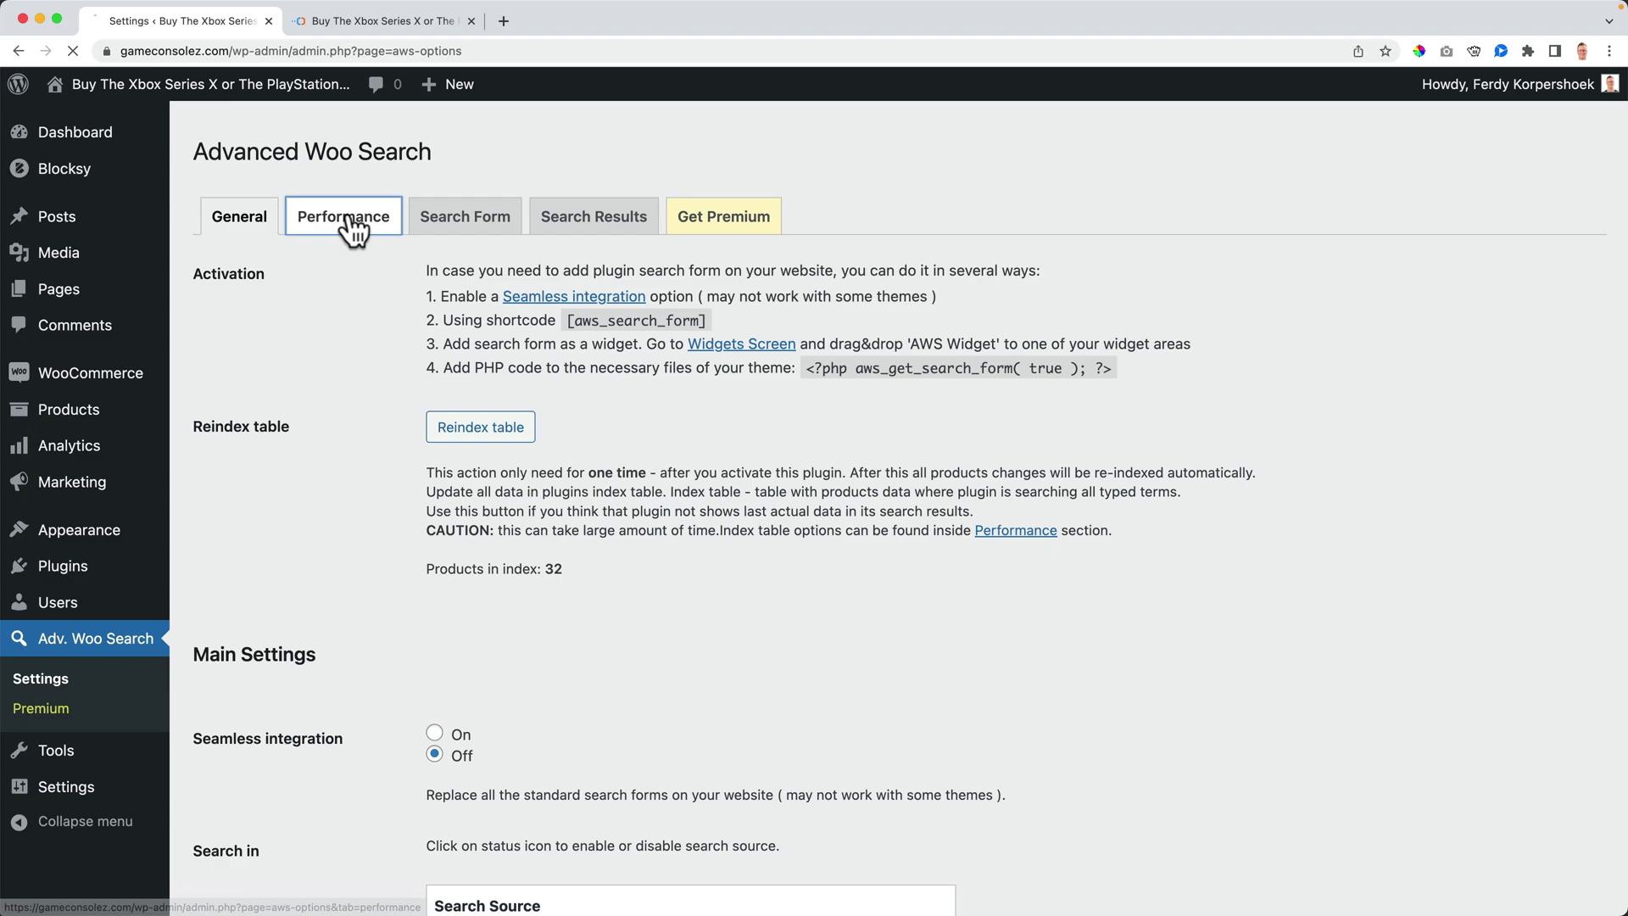
scroll(378, 317, "down", 2)
scroll(377, 317, "down", 3)
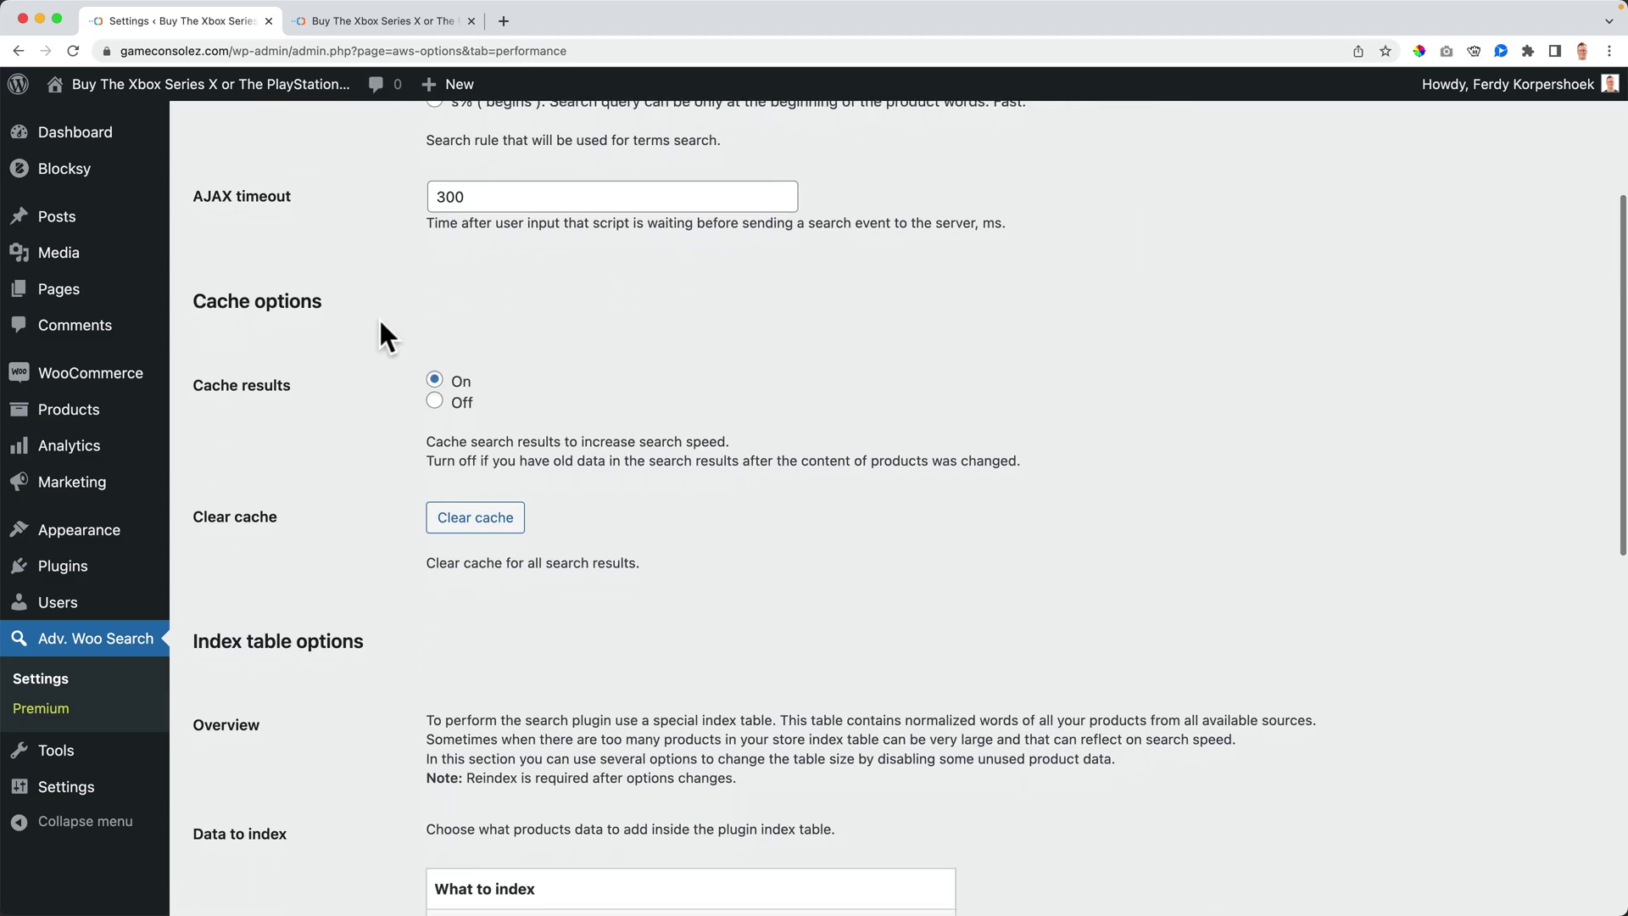
scroll(378, 316, "up", 5)
left_click(466, 219)
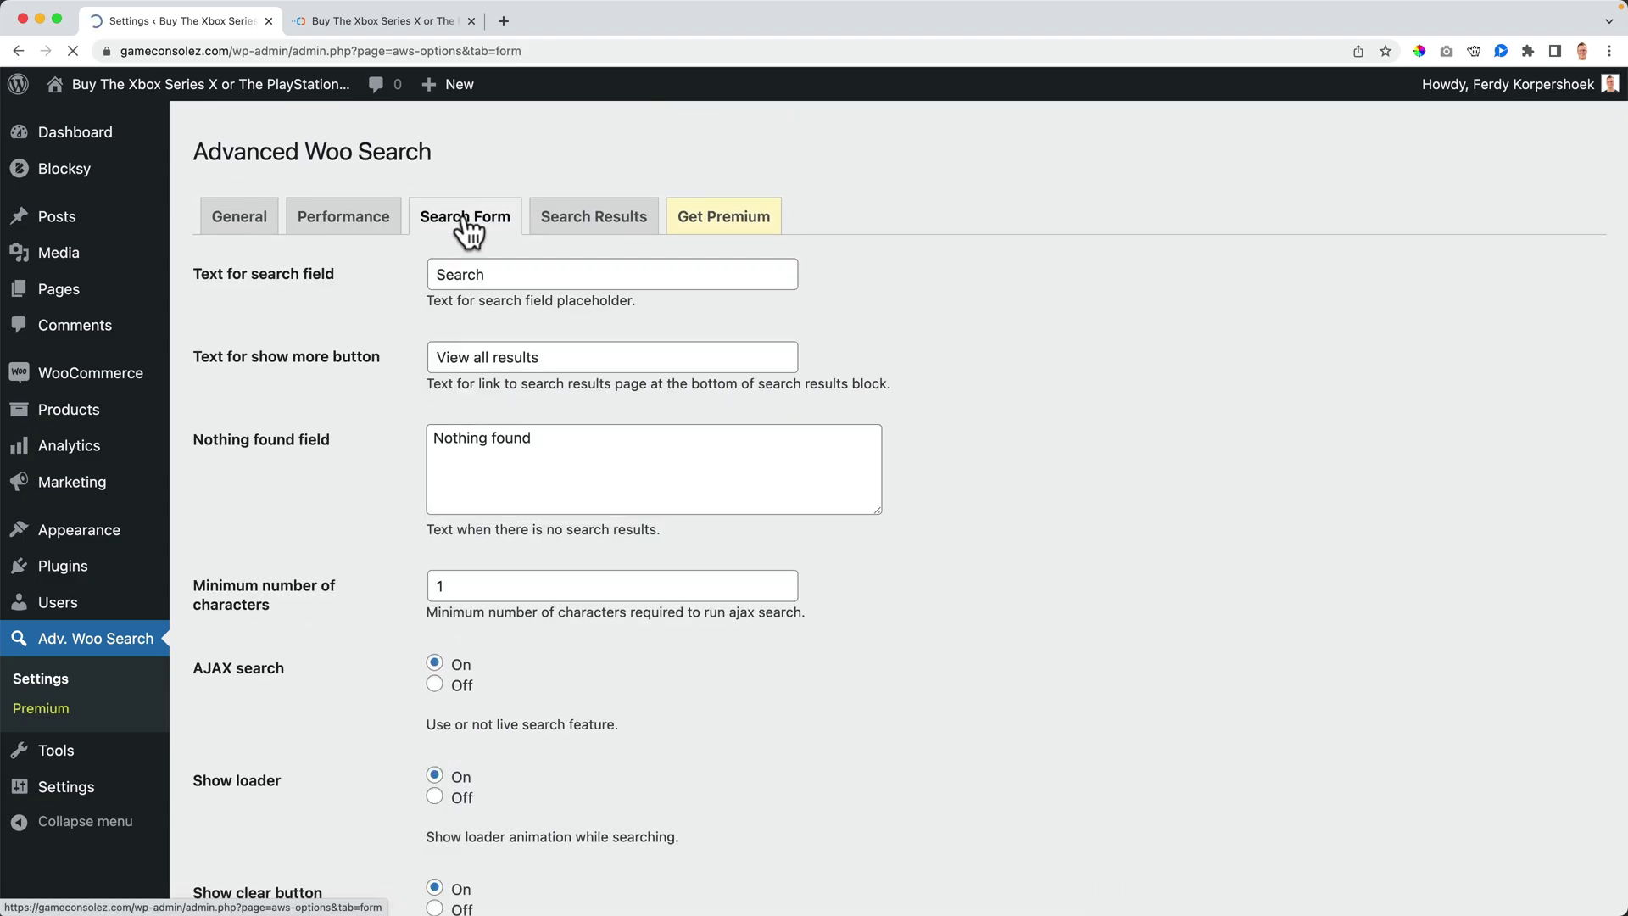
scroll(404, 348, "down", 5)
scroll(406, 348, "down", 5)
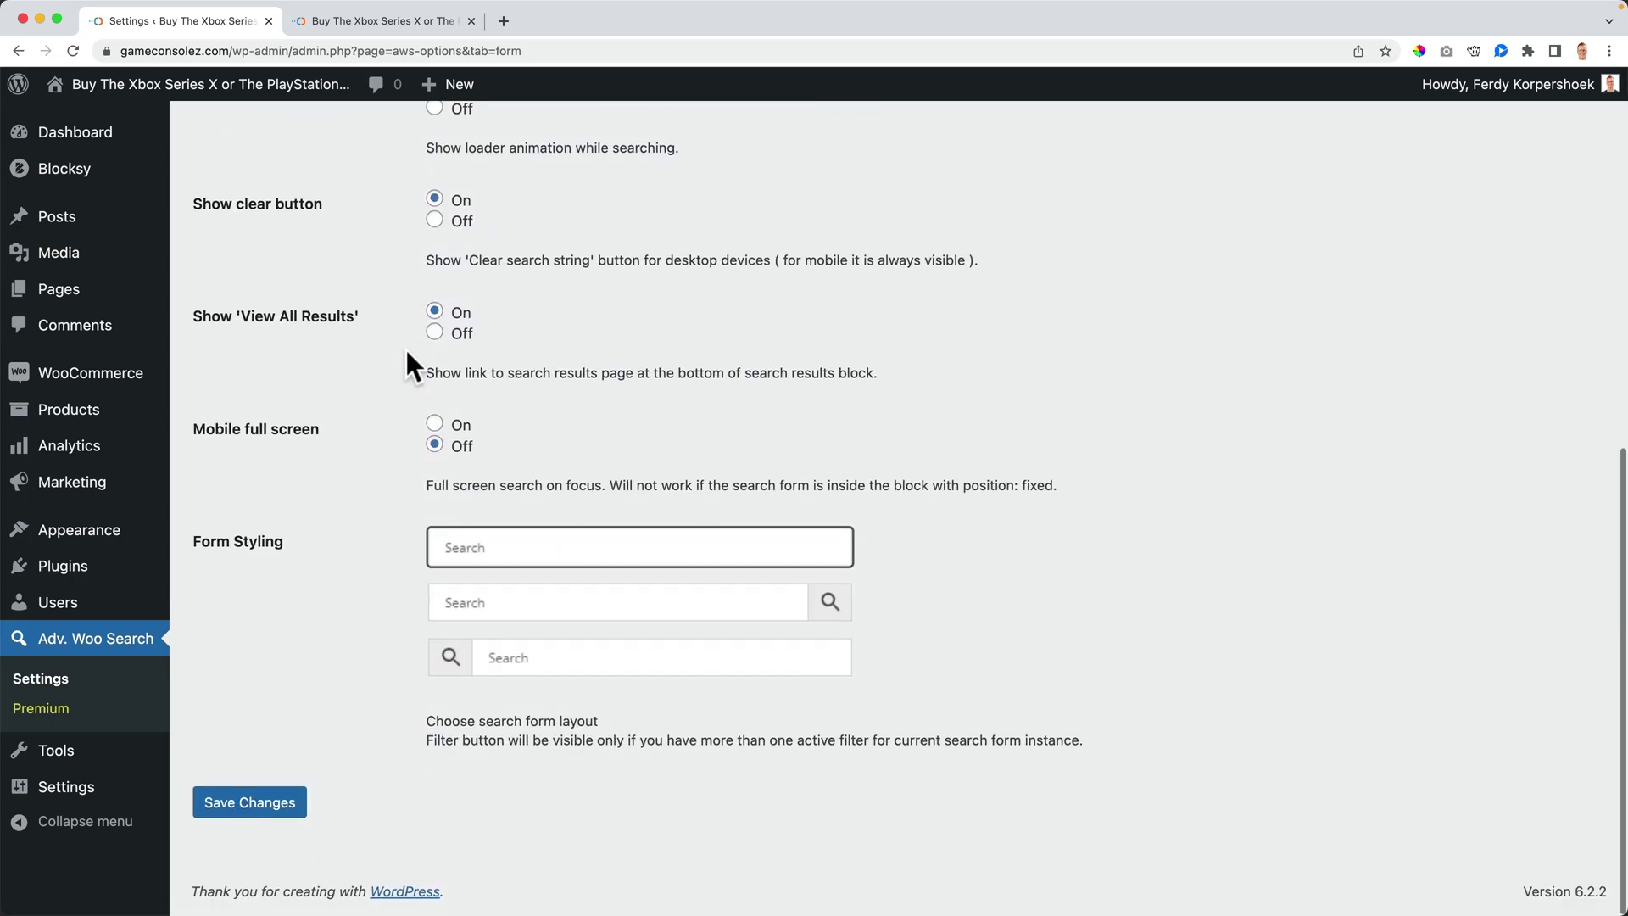
Save the attached-button form layout and confirm 'ninten' suggests three Nintendo Switch models
left_click(602, 621)
left_click(250, 805)
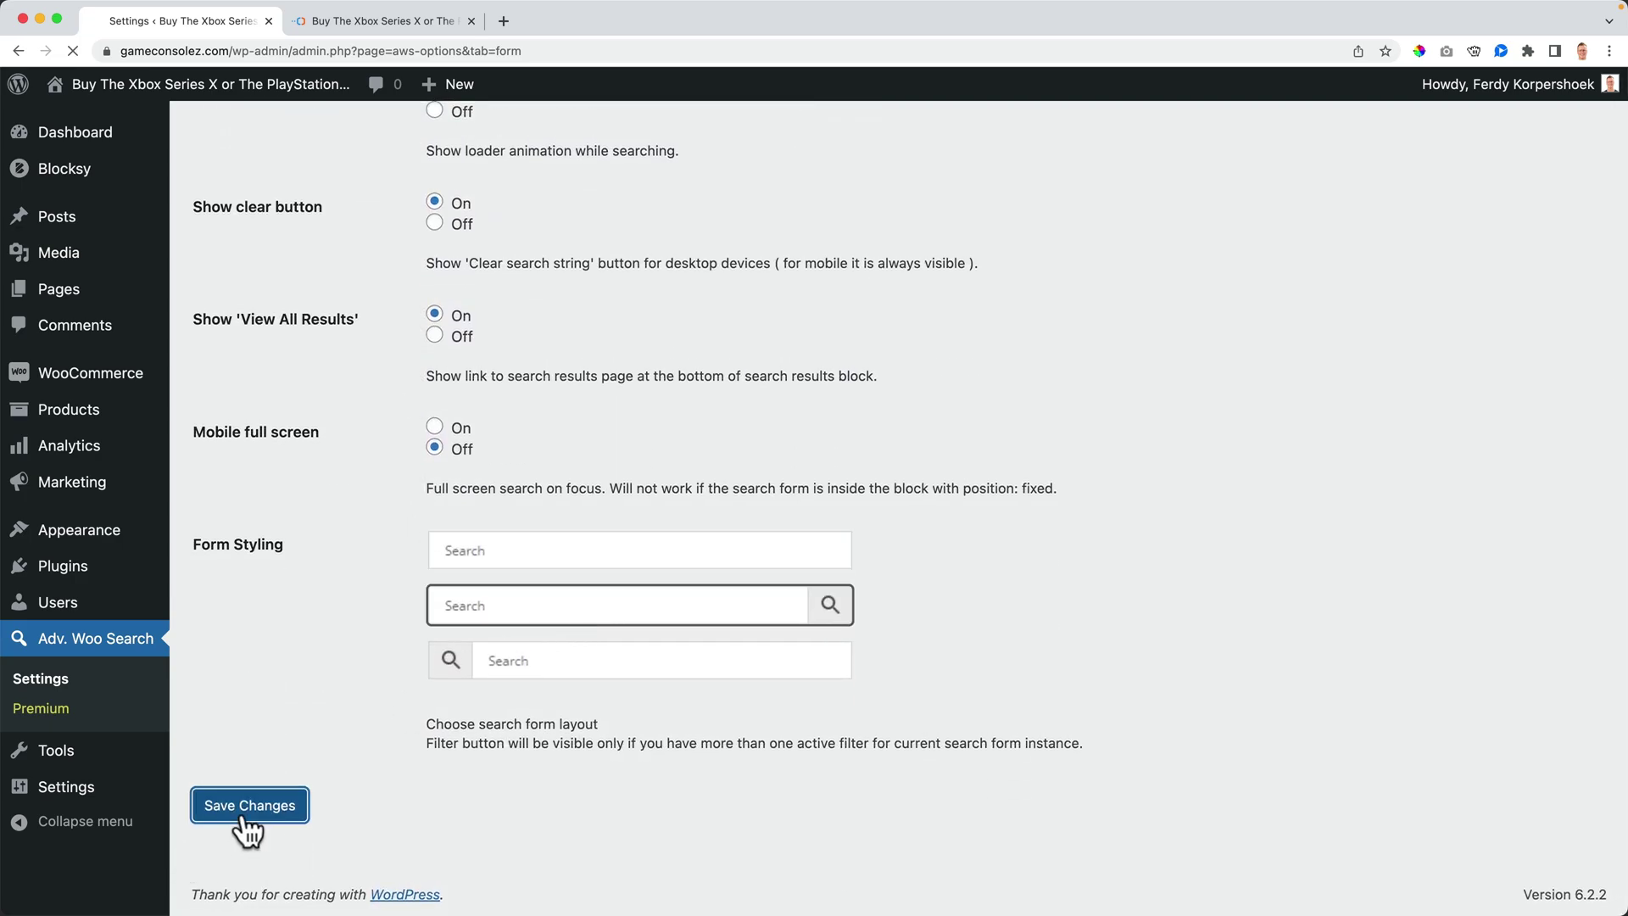
left_click(388, 21)
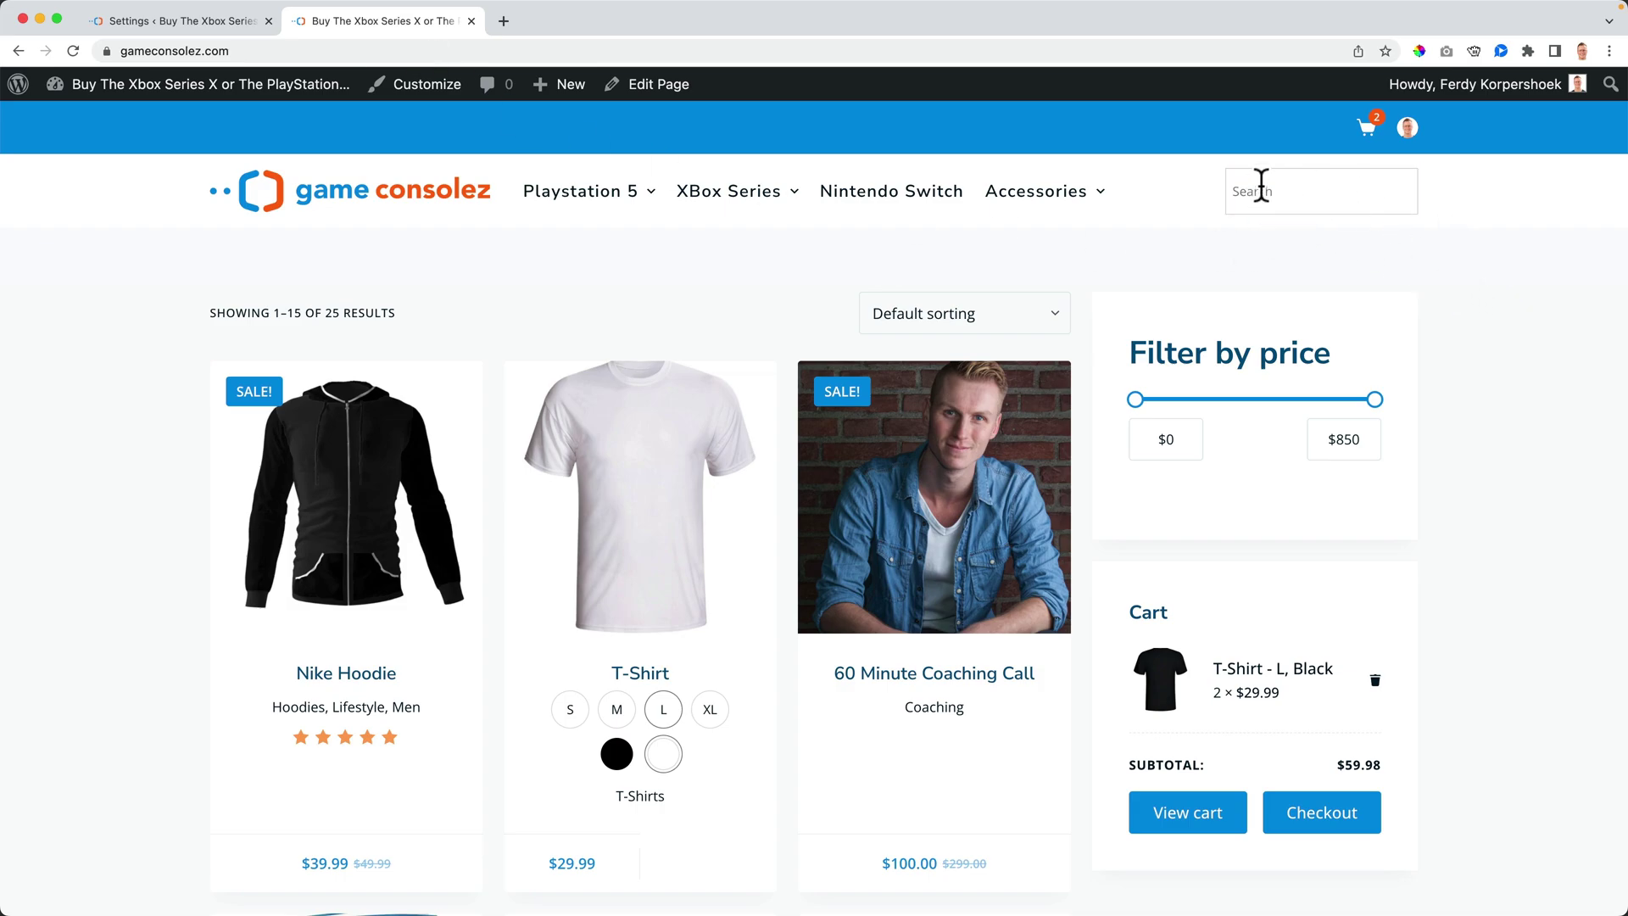
key("super+r")
left_click(1297, 191)
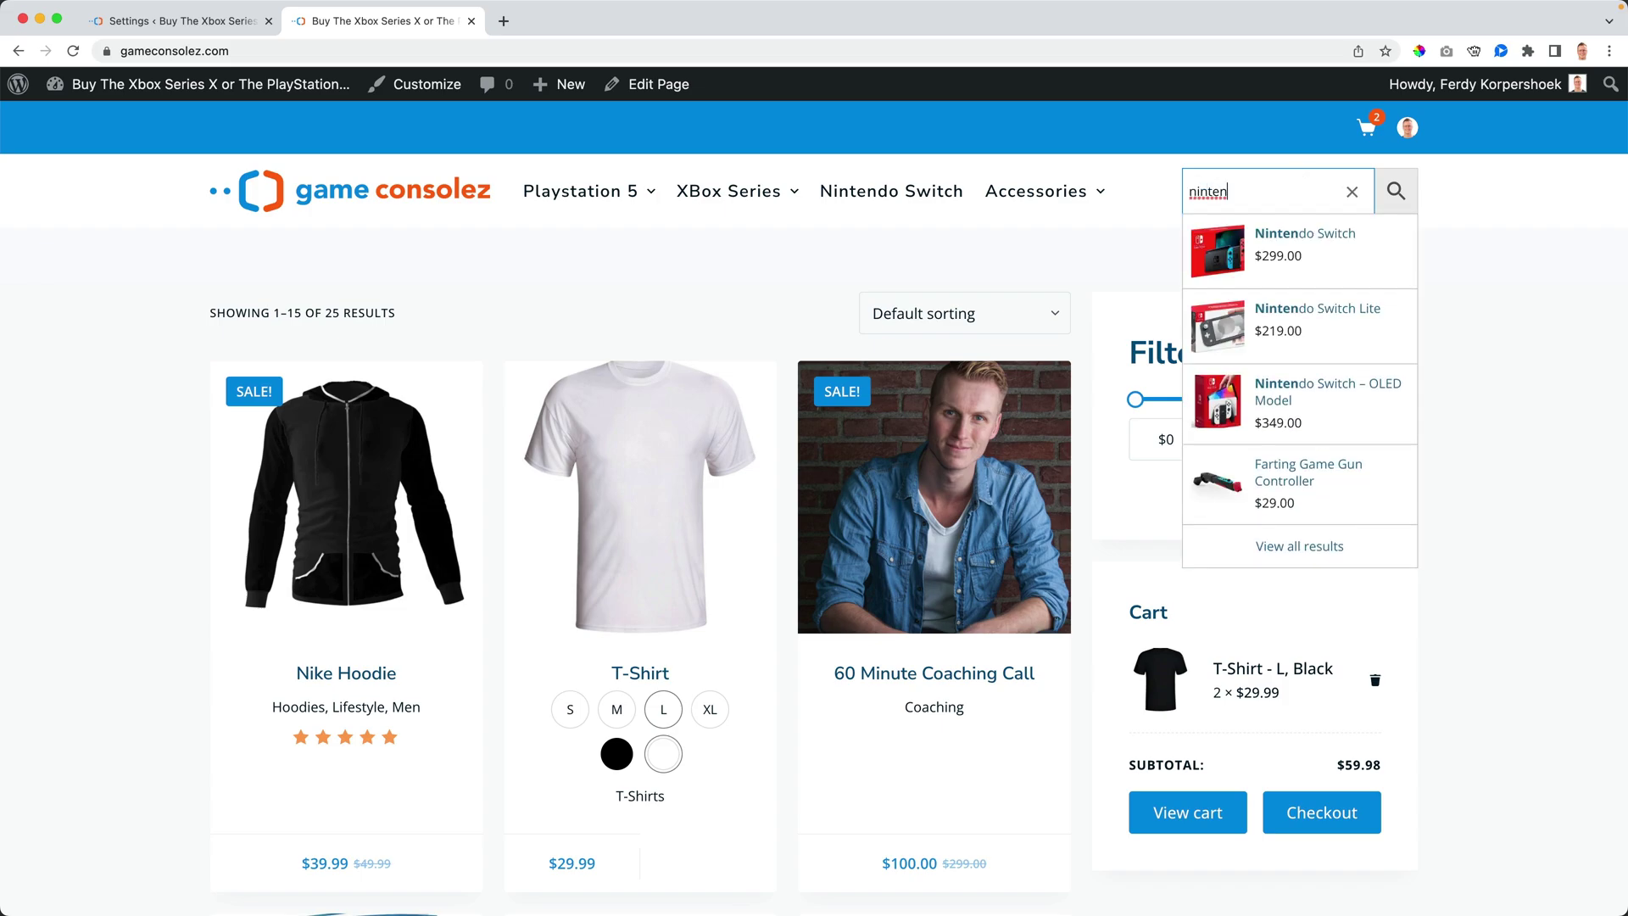
key("BackSpace")
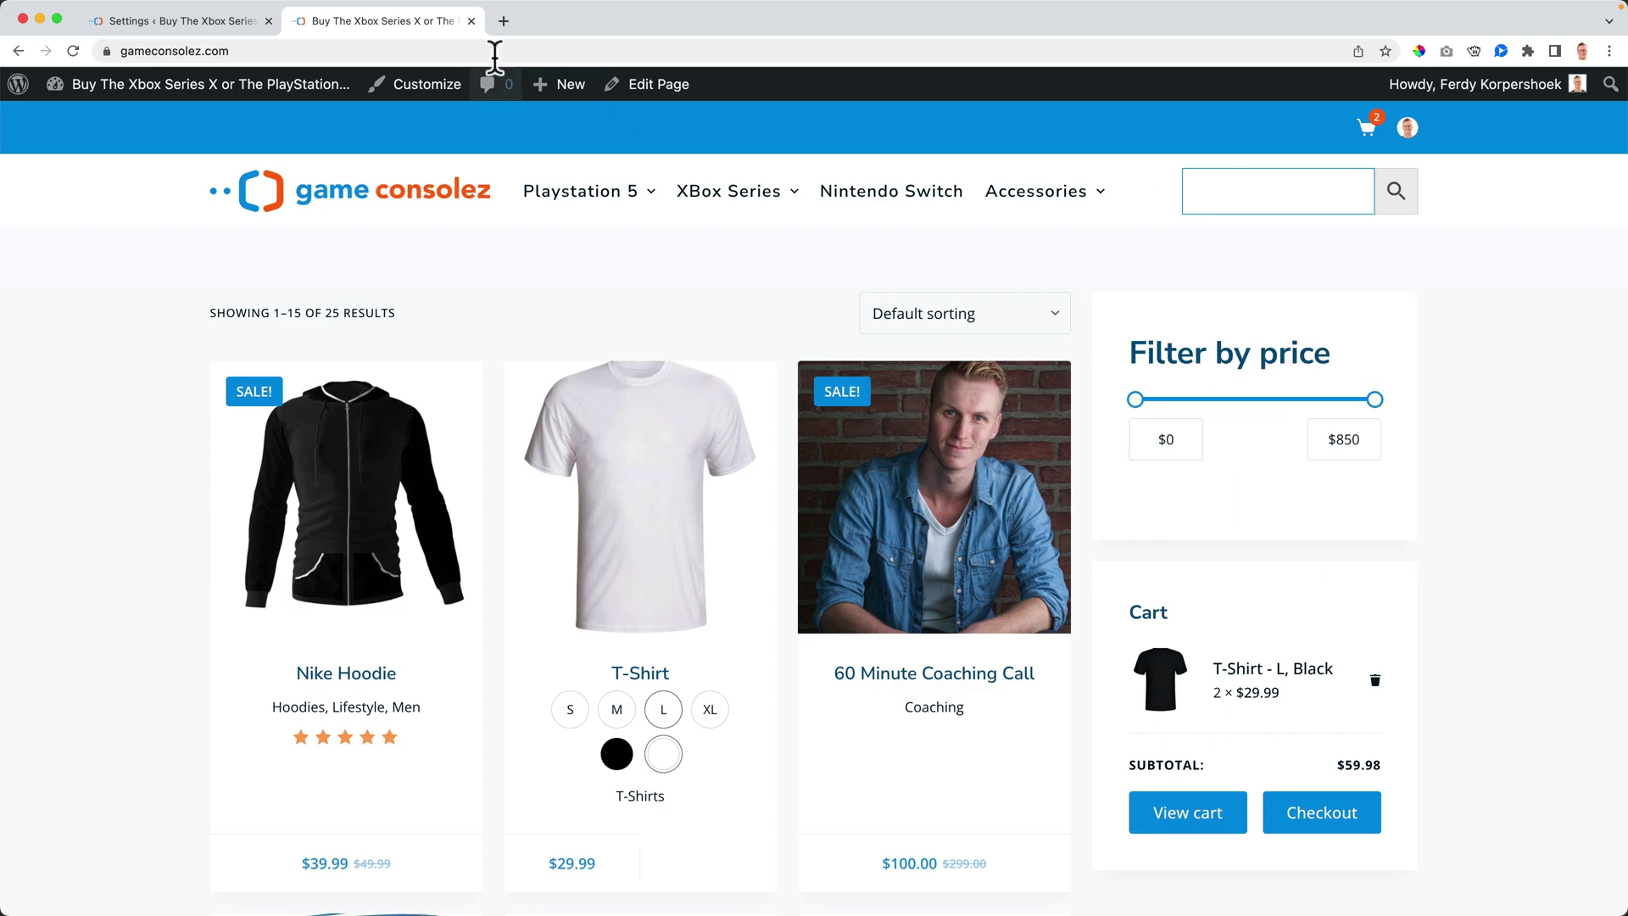
left_click(210, 22)
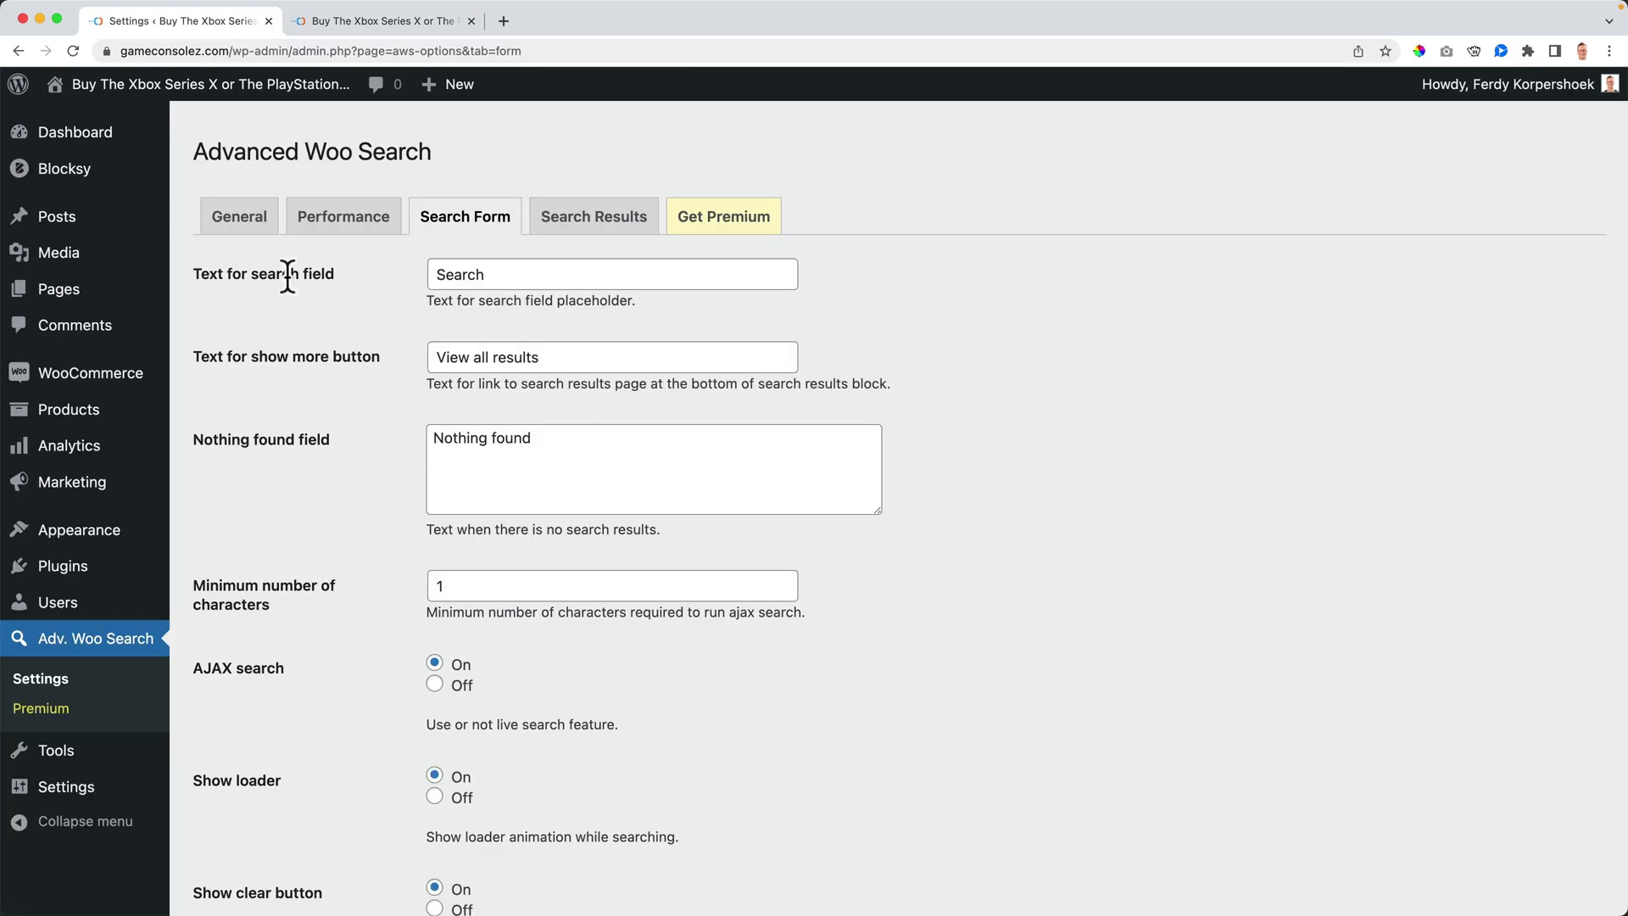
Compare the storefront search box with the current 'Nothing found' message setting
left_click(383, 22)
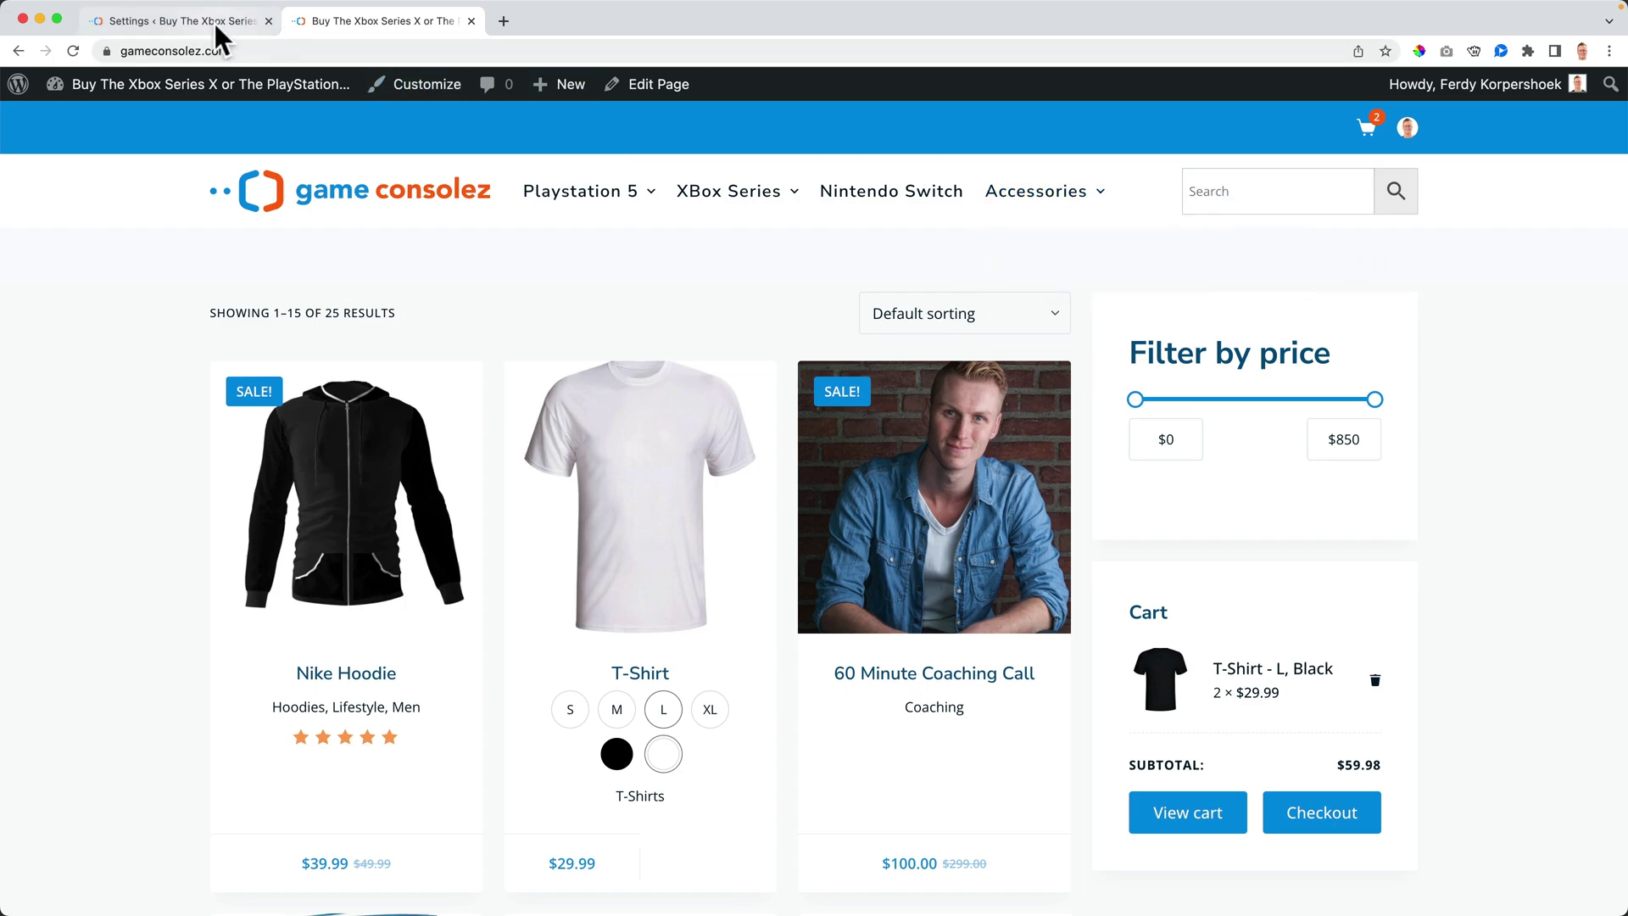
left_click(191, 21)
left_click(369, 20)
left_click(1247, 192)
type("sadfasdf")
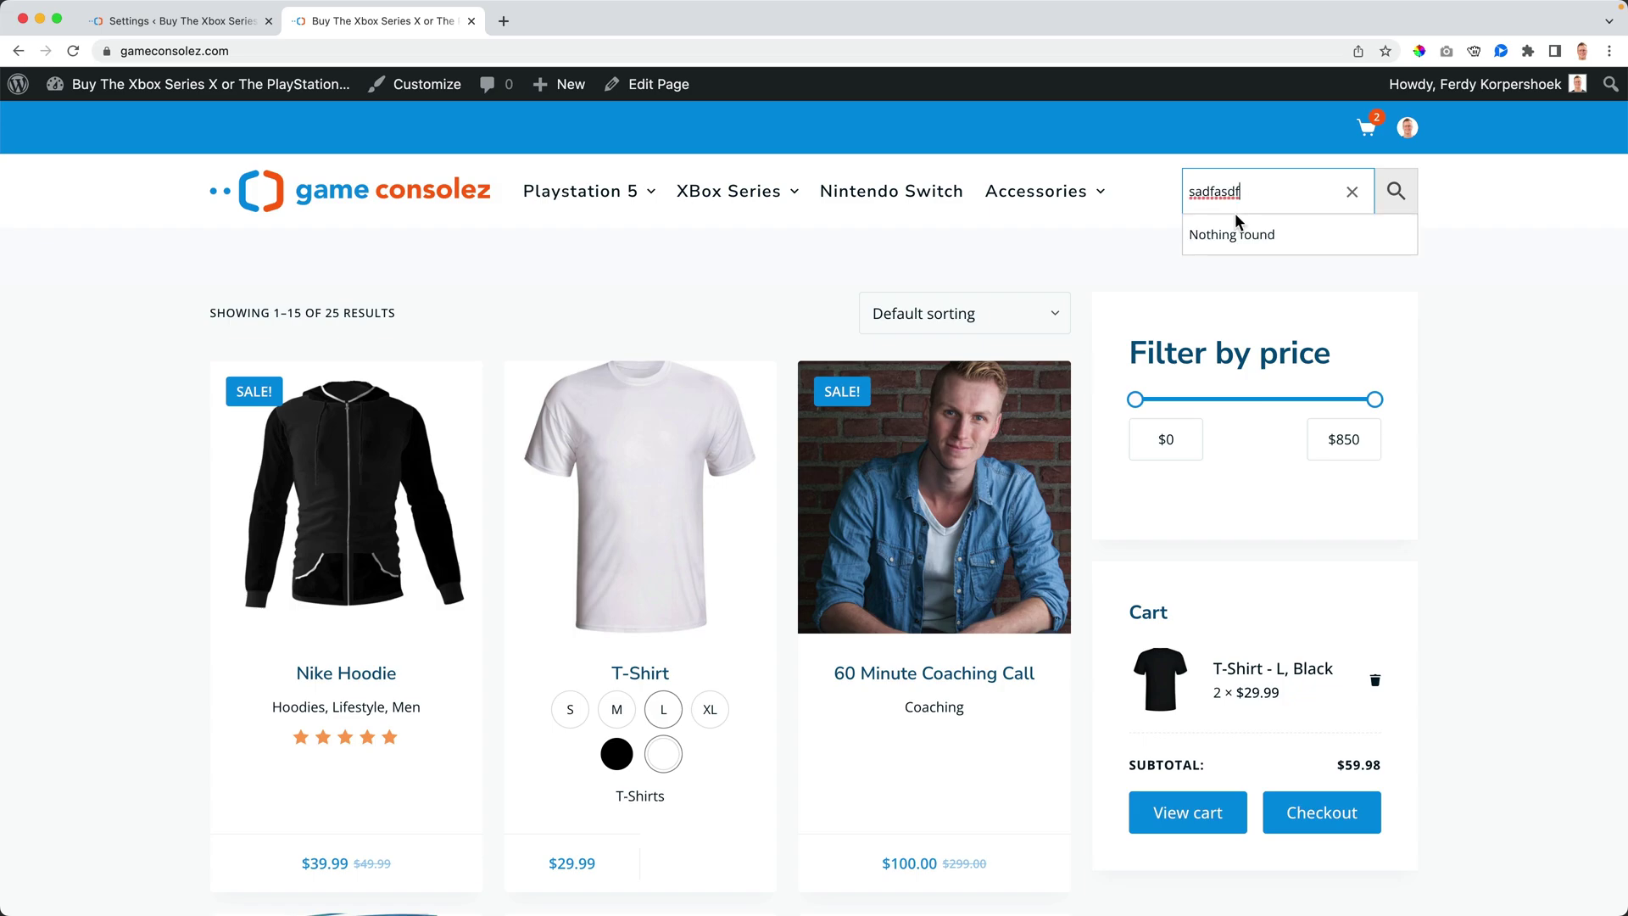
left_click(191, 22)
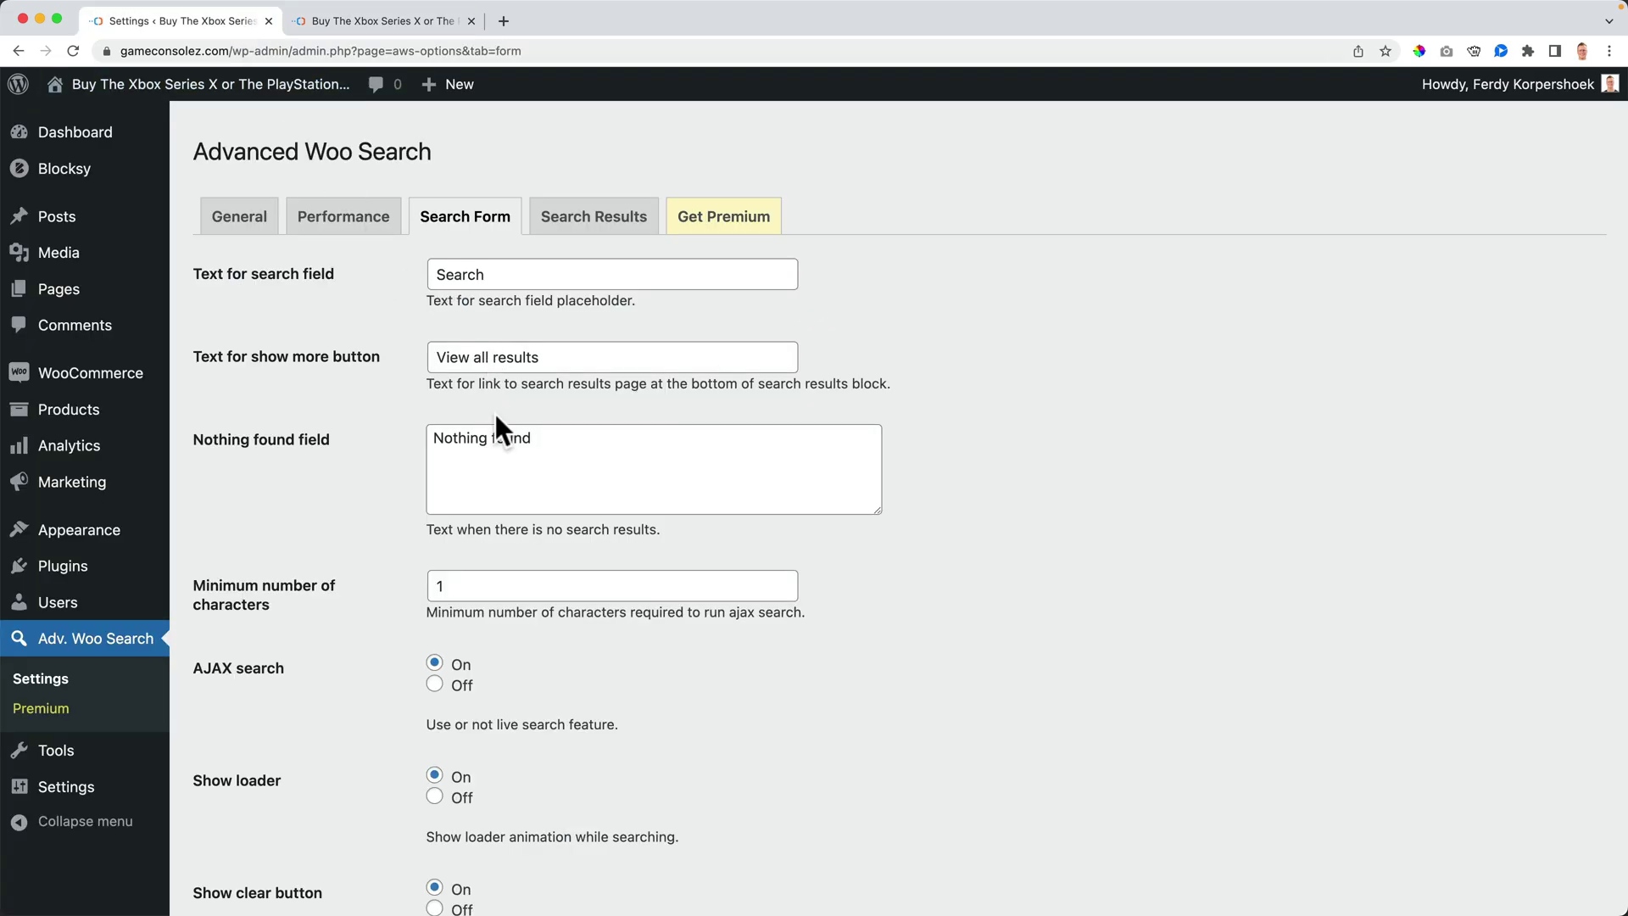
double_click(607, 445)
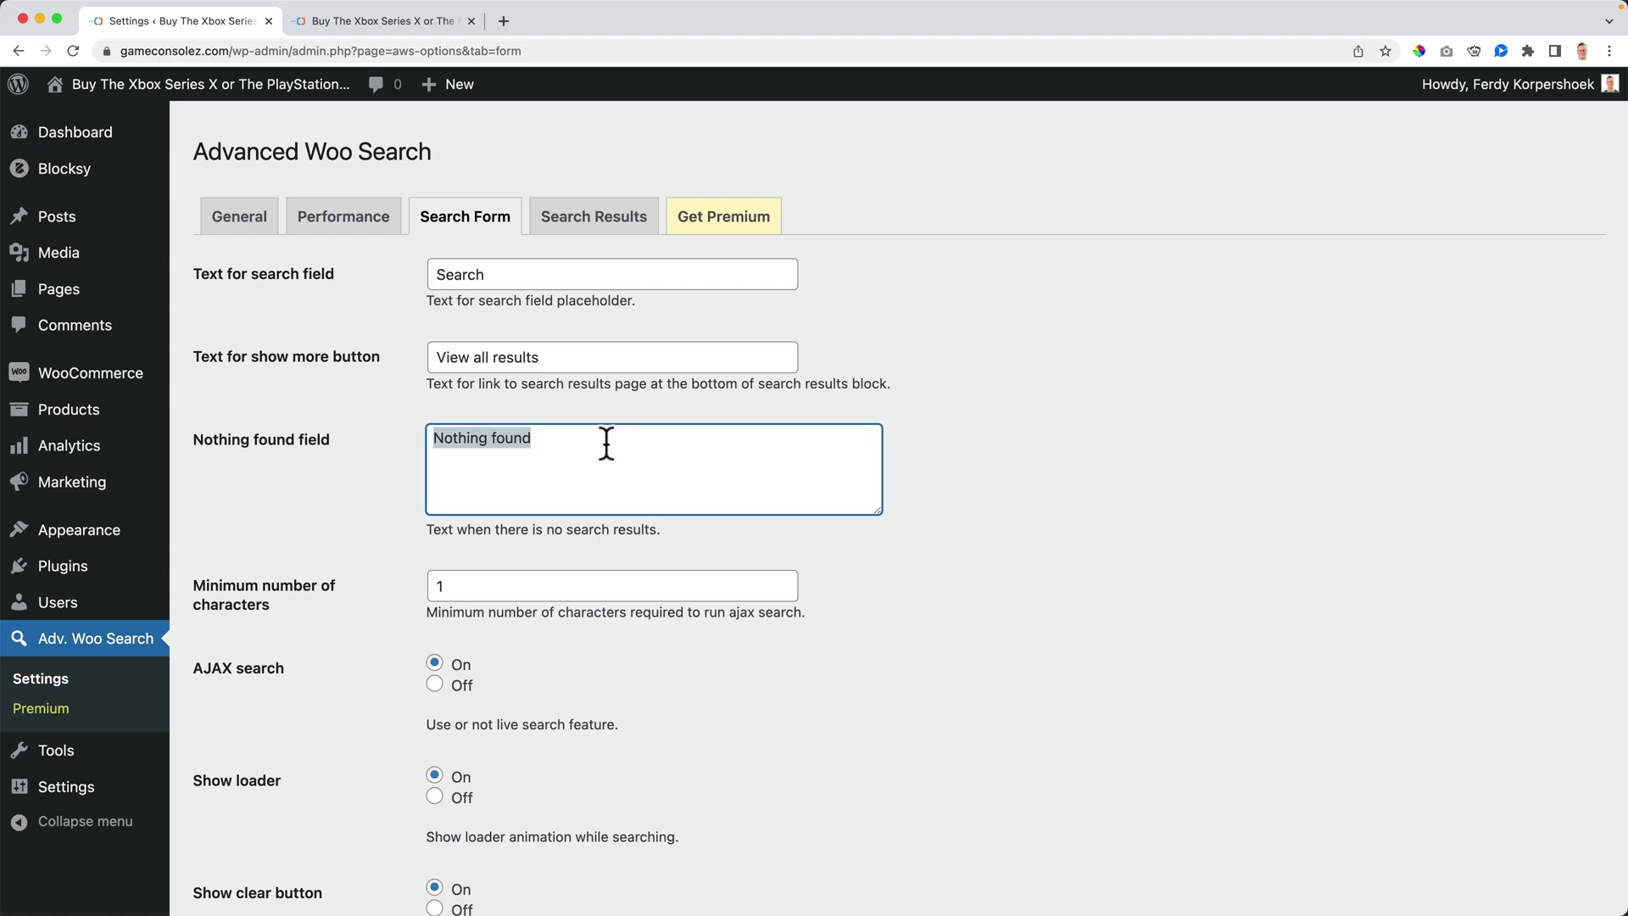
type("Search better @#$!@#$!@#")
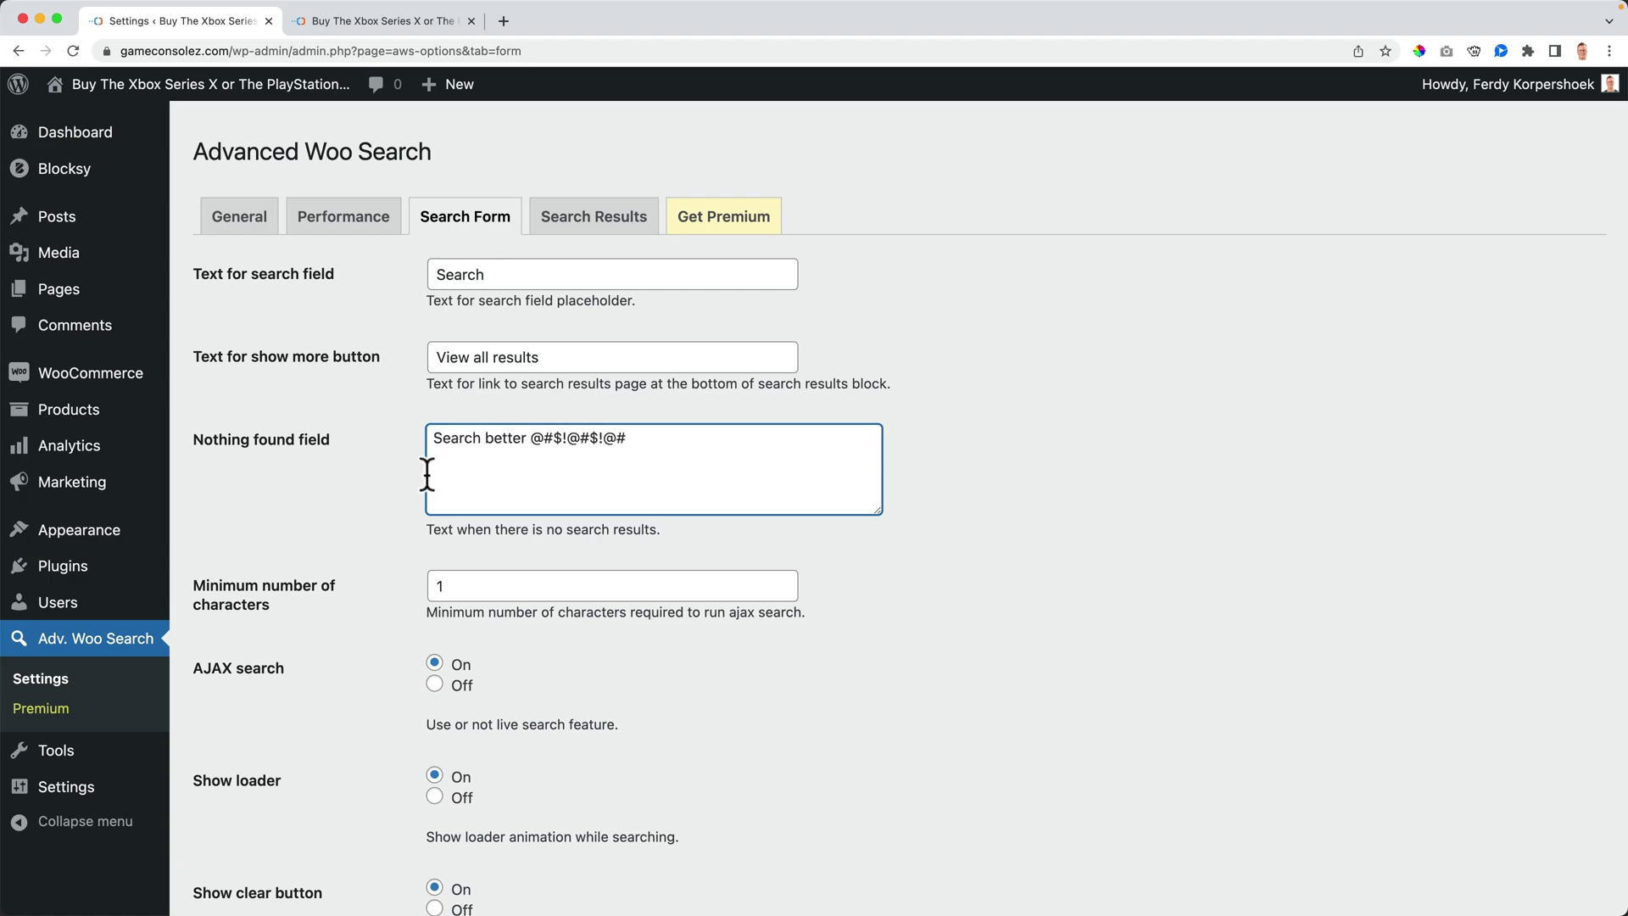
scroll(427, 474, "down", 10)
Save the search form settings and start a nonsense search on the reloaded storefront
left_click(250, 803)
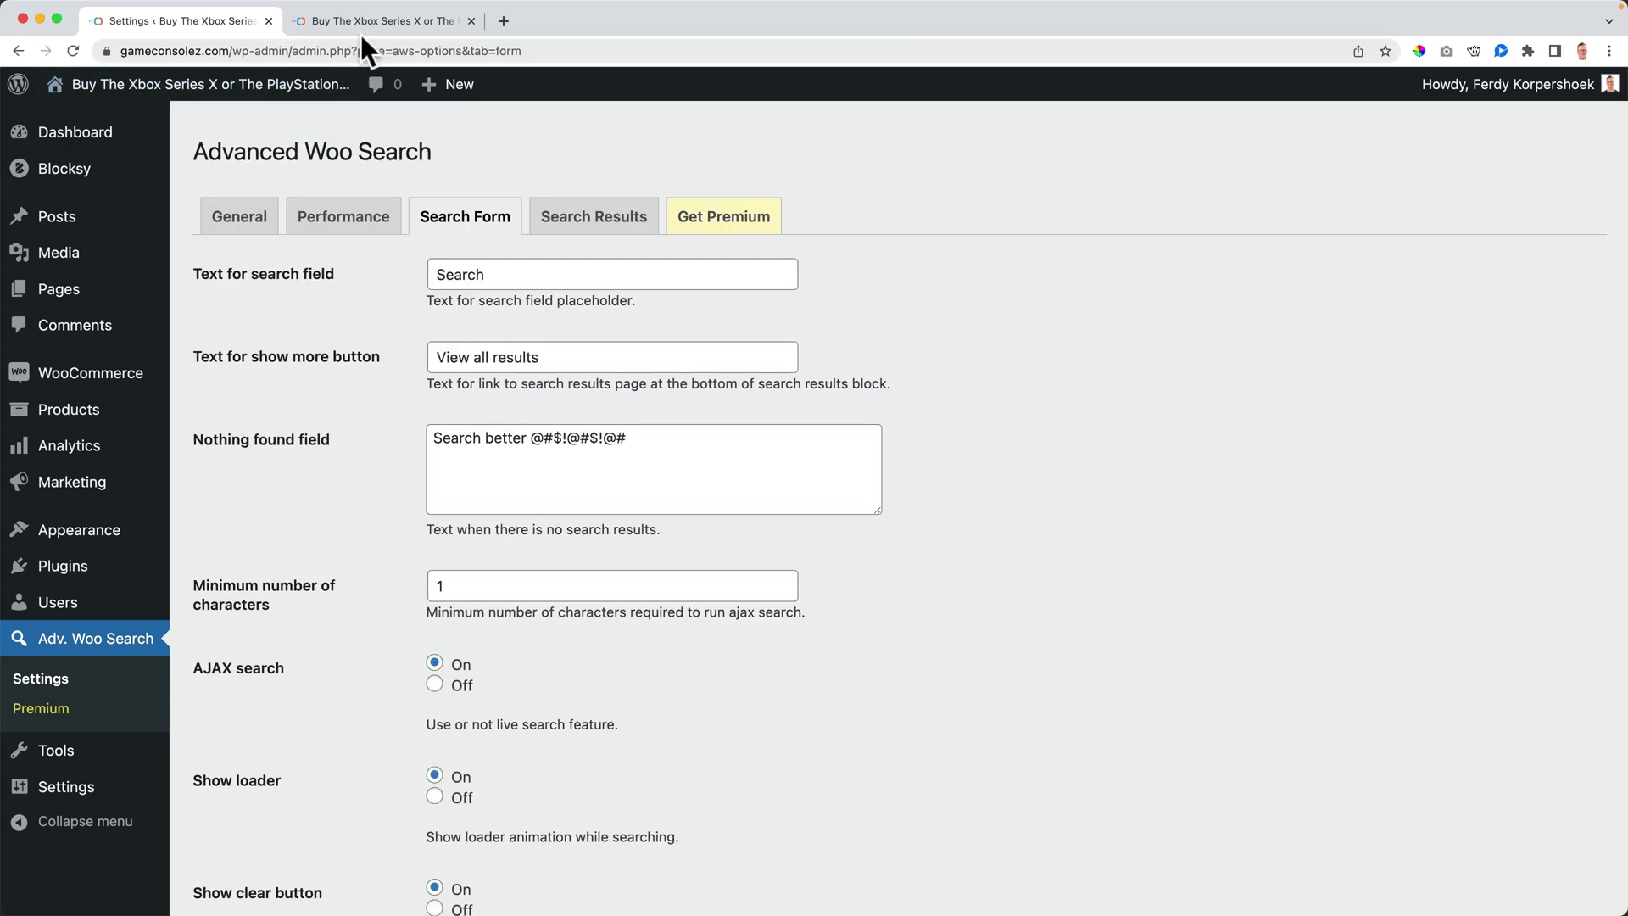
left_click(376, 21)
key("super+r")
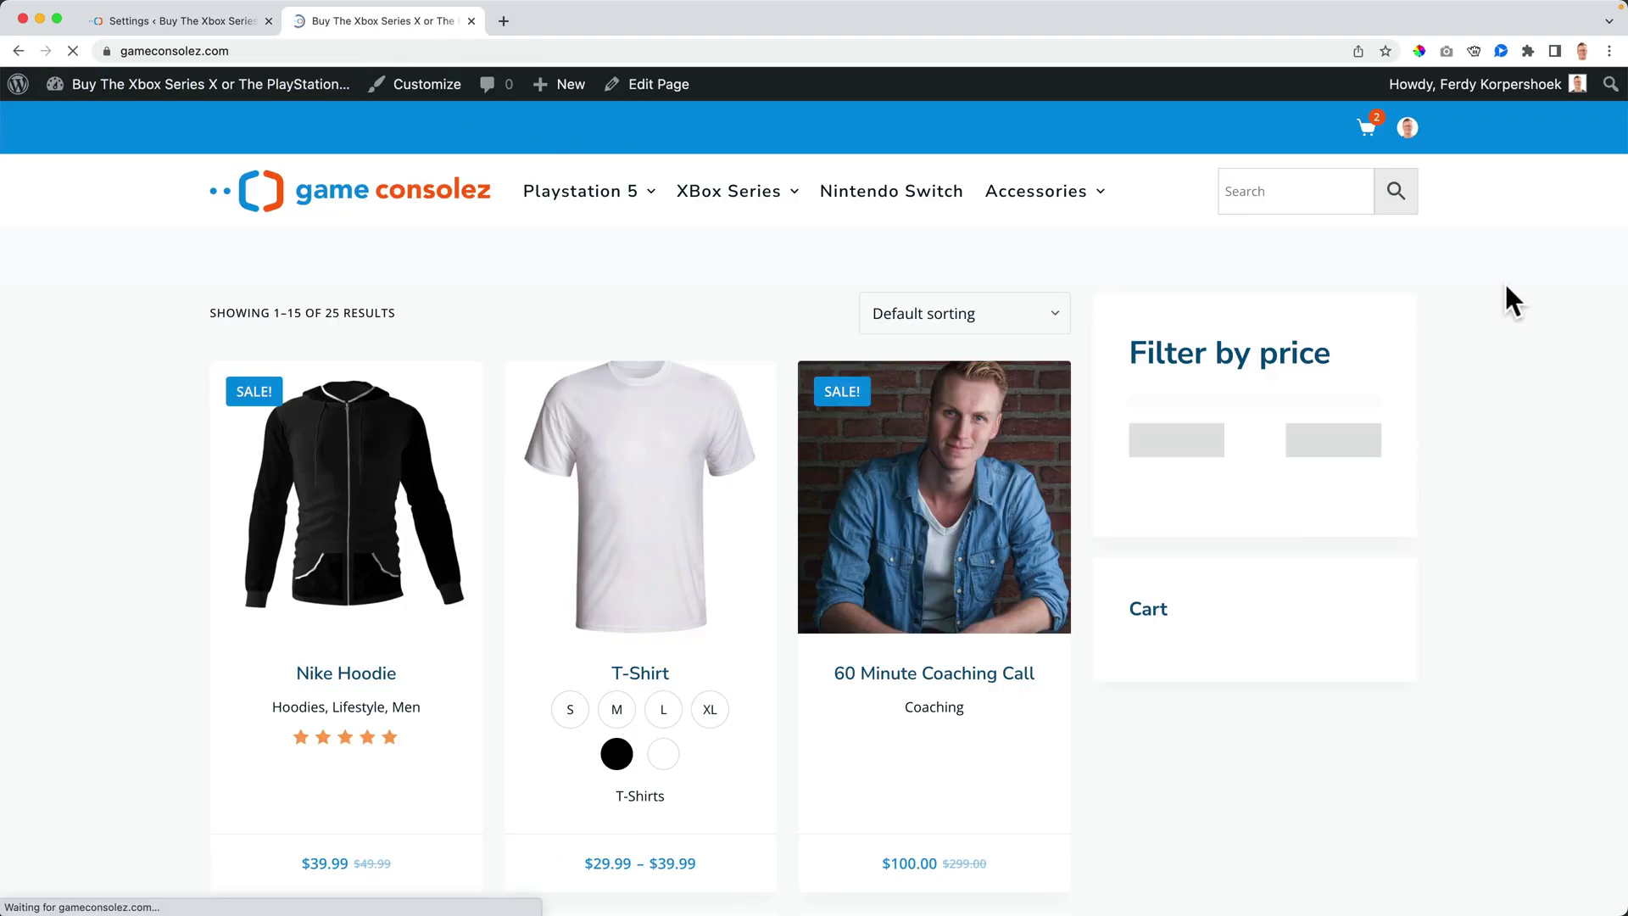
left_click(1275, 191)
type("sadfadsfasd")
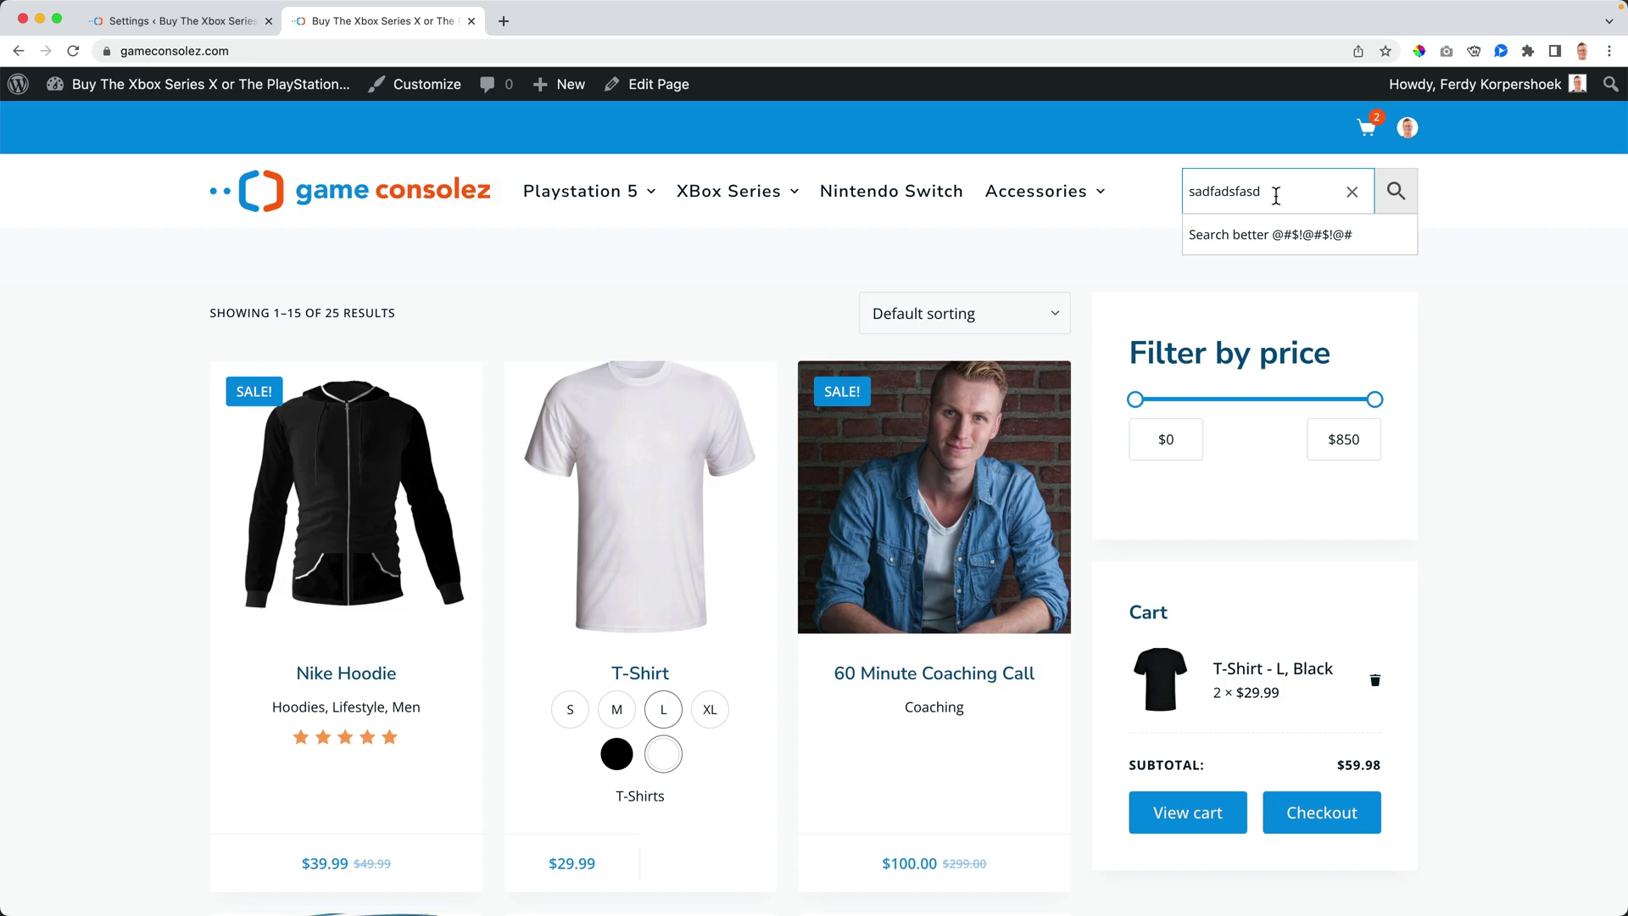
Clear the old no-results message text, ready for the 'Nothing Found' wording
left_click(184, 20)
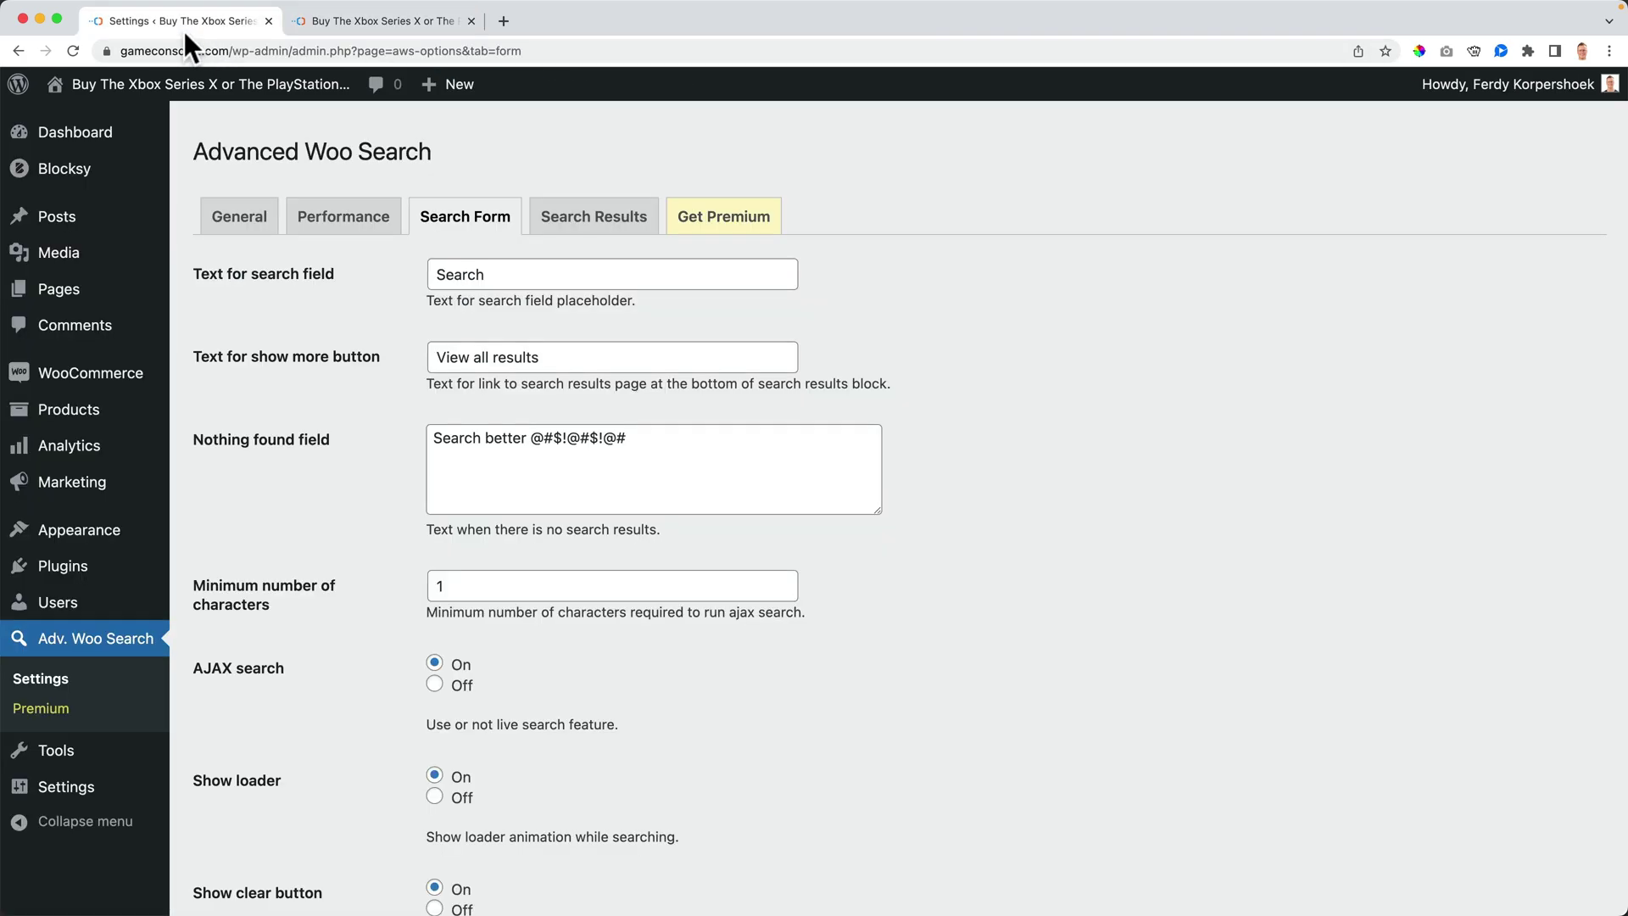
left_click(596, 496)
key("super+a")
key("BackSpace")
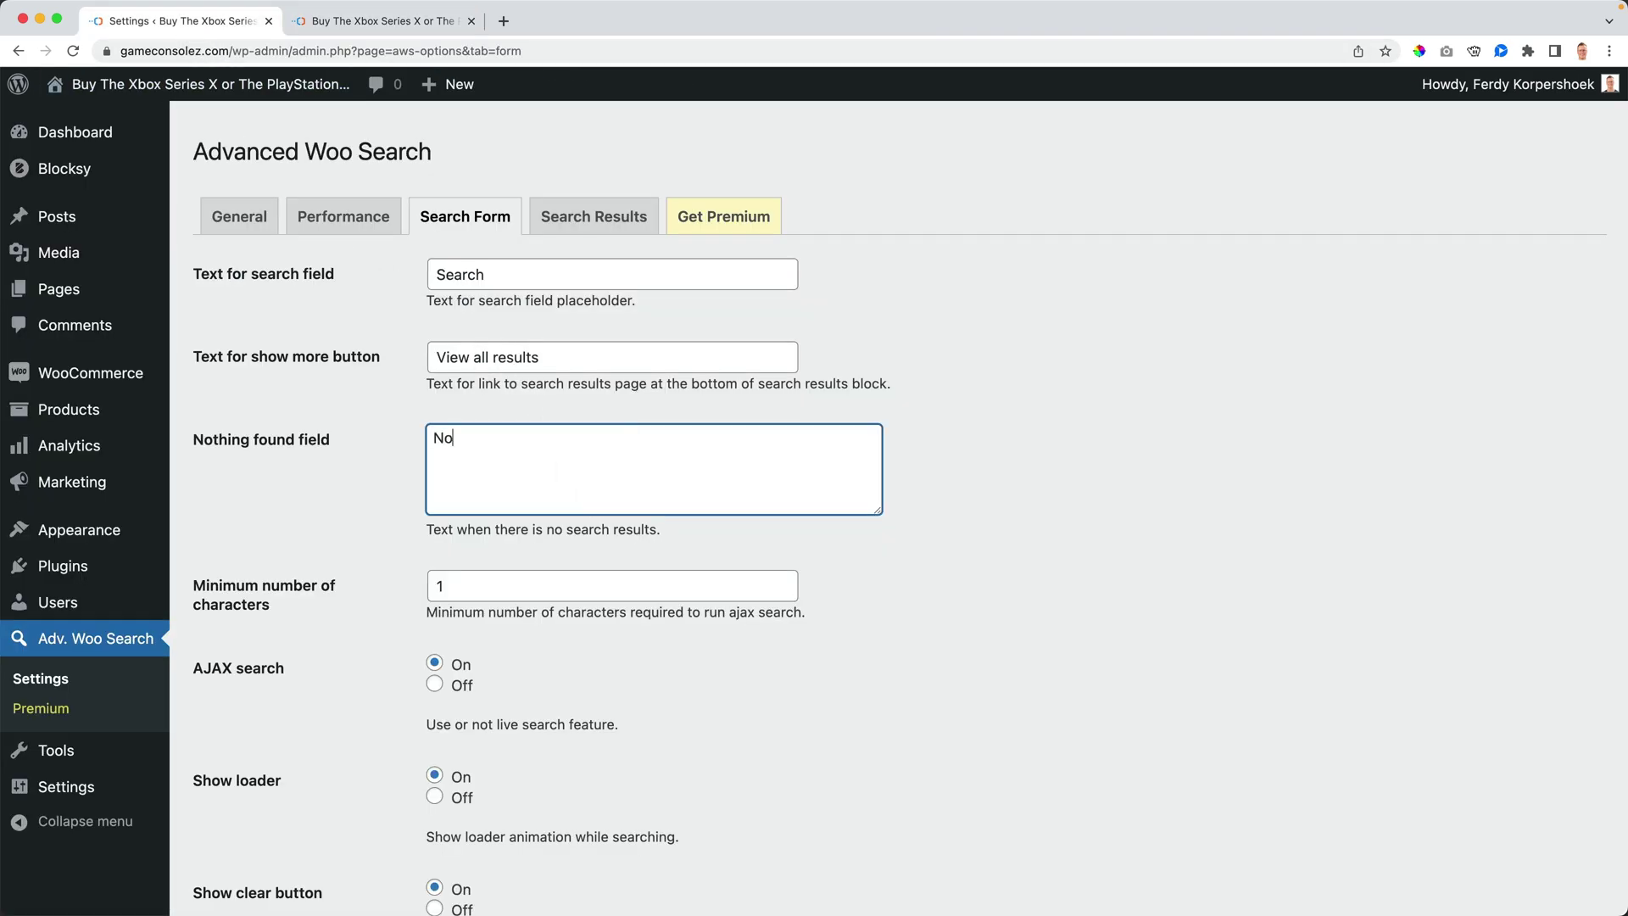
key("Tab")
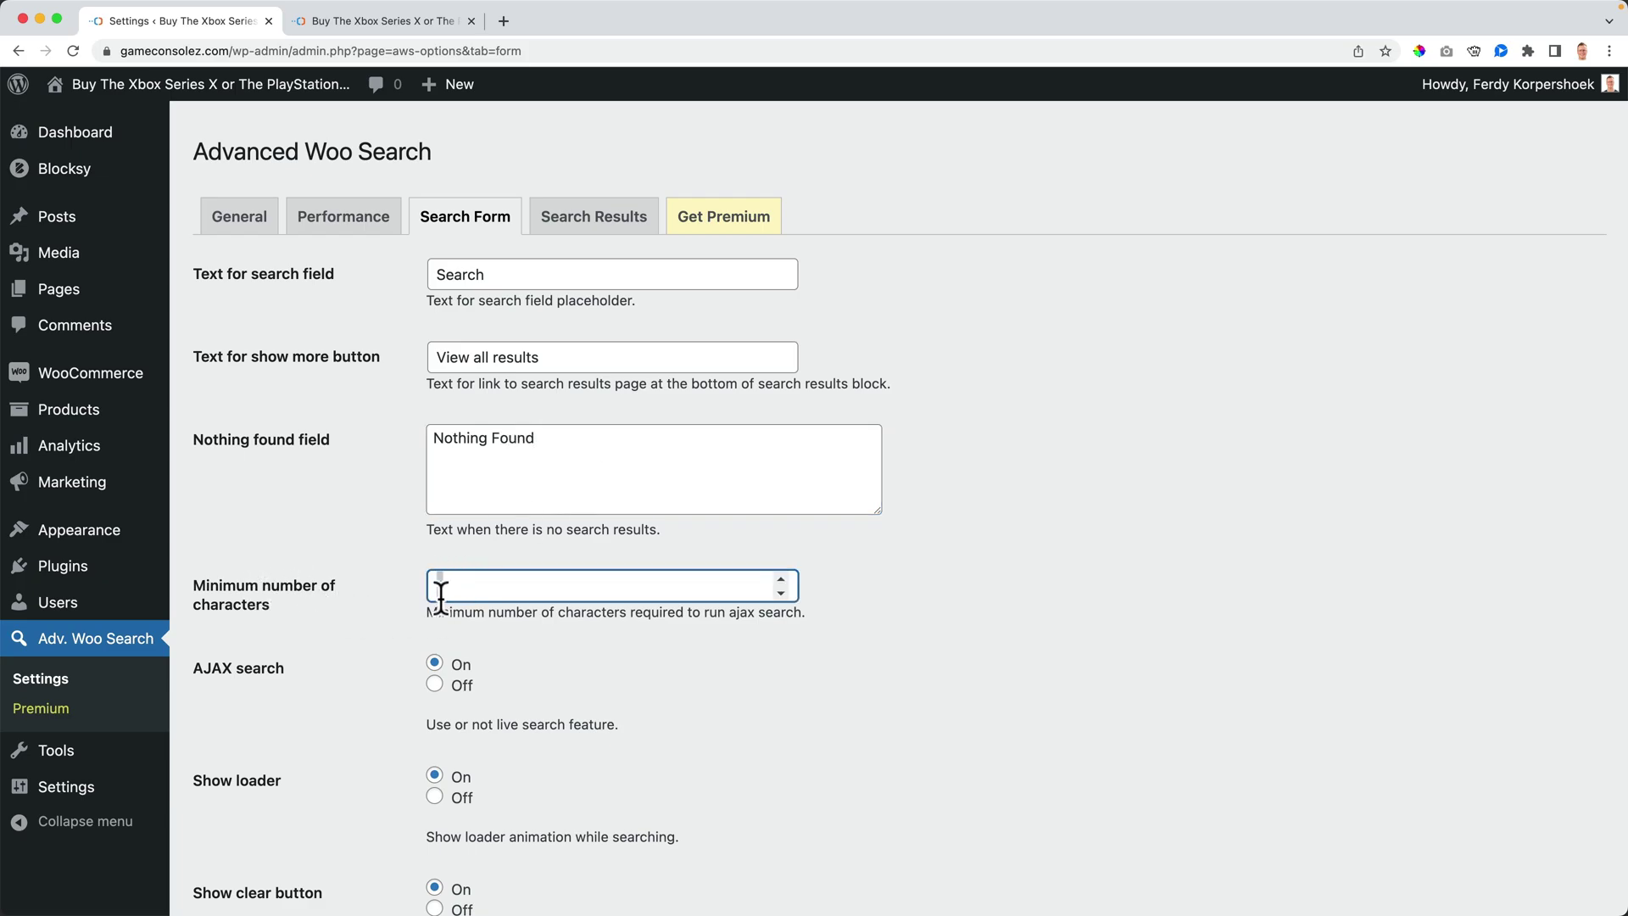
Clear the previous search text from the storefront search field
left_click(381, 21)
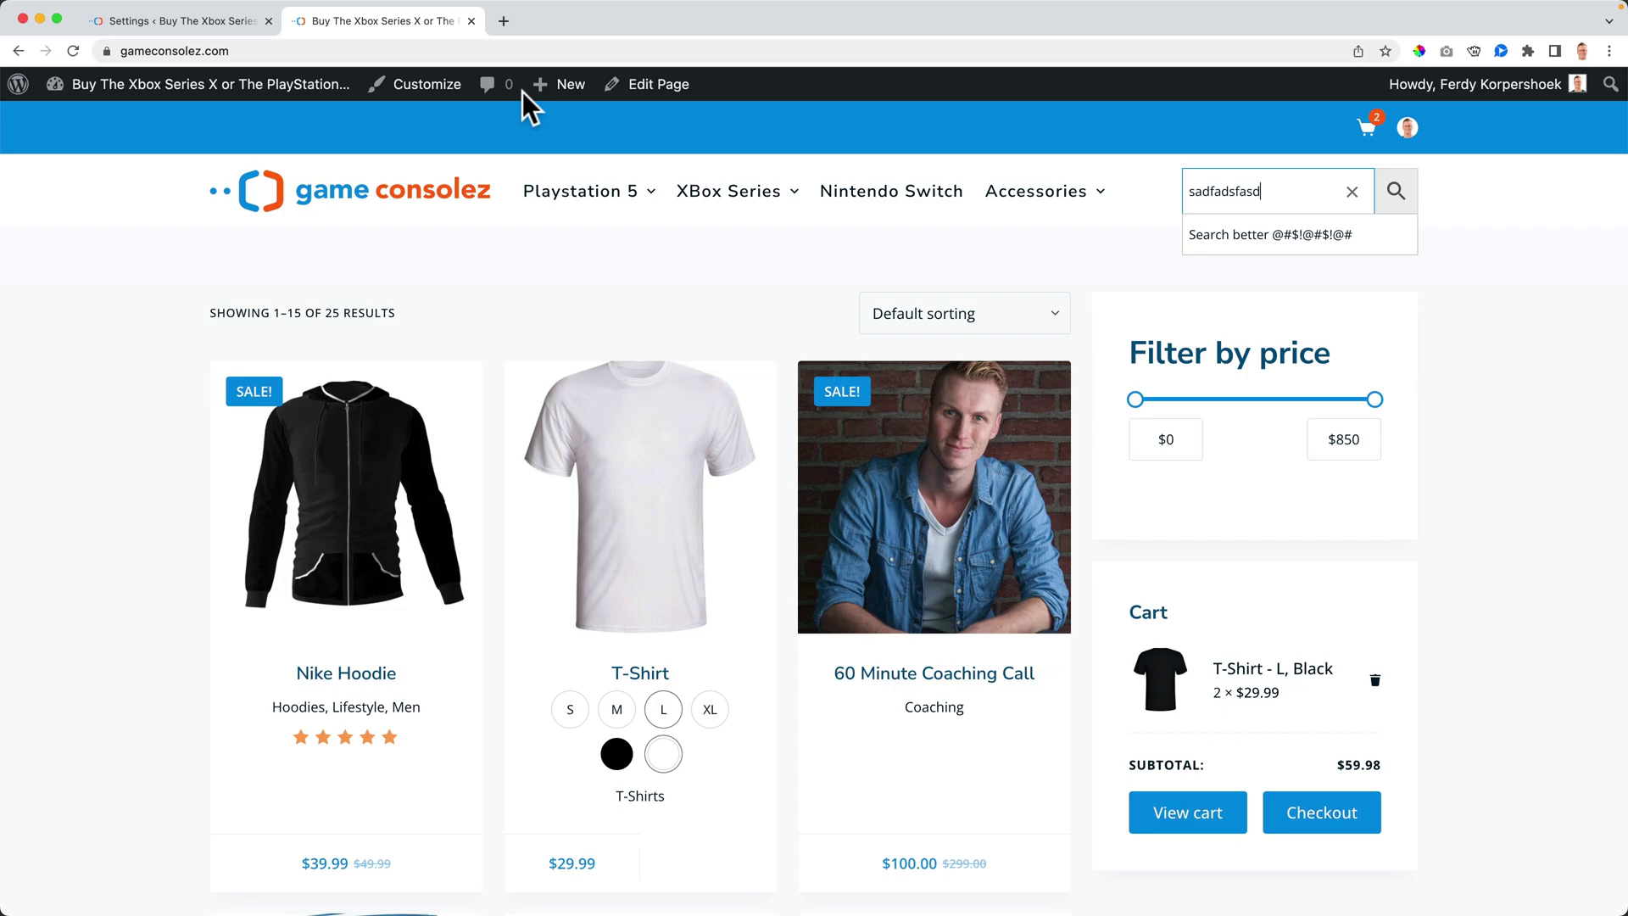
left_click(1272, 191)
key("super+a")
key("BackSpace")
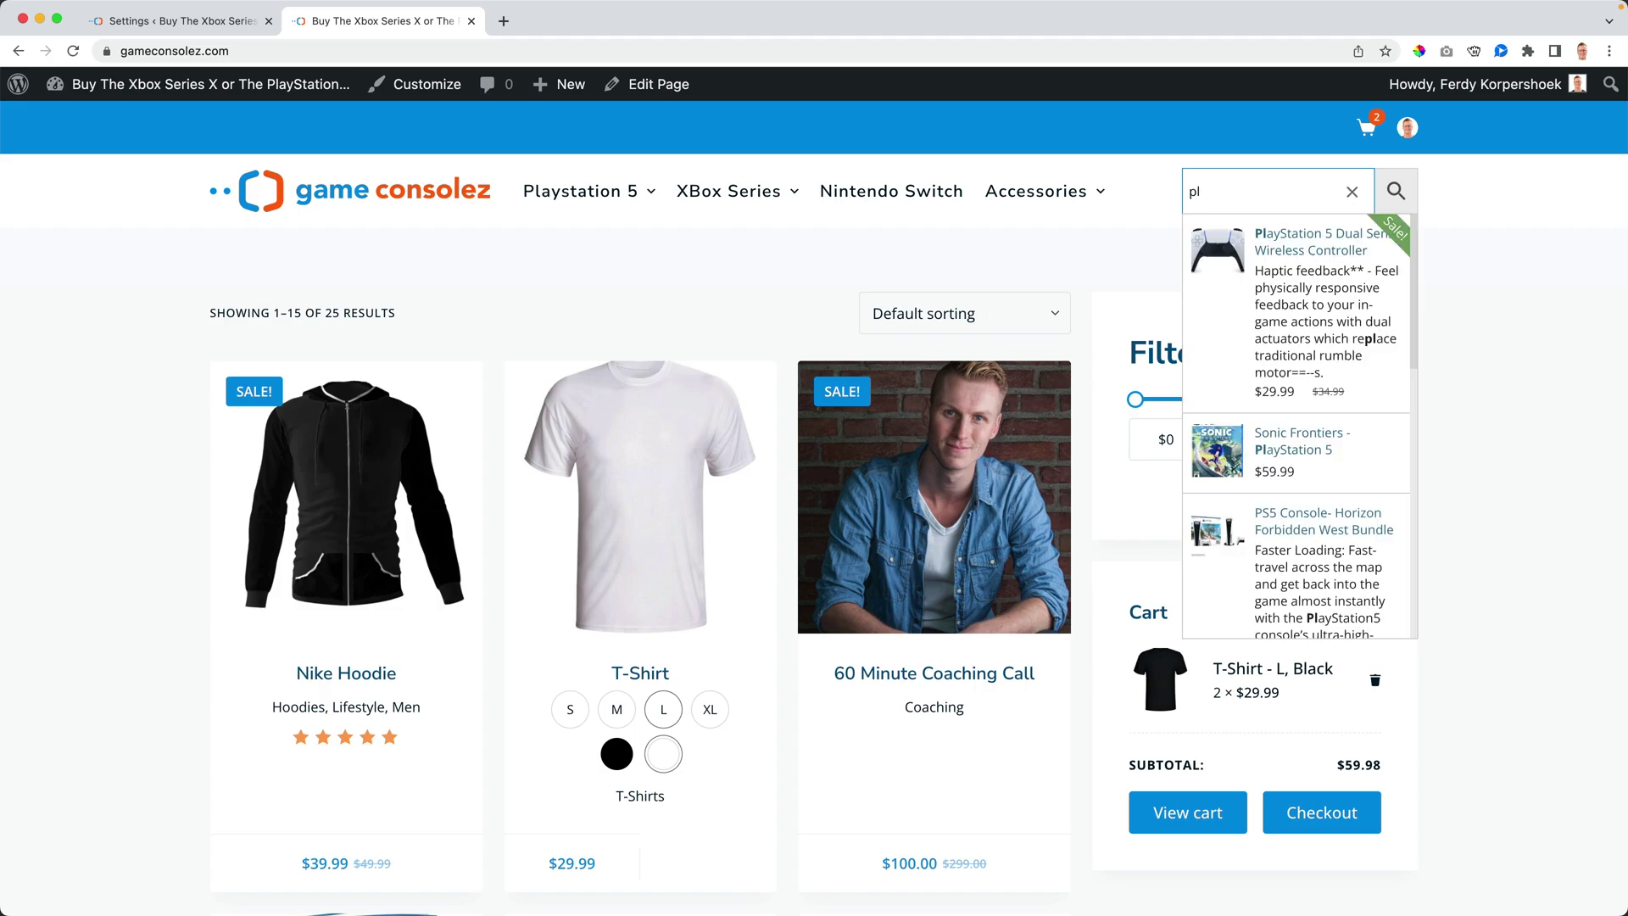
Set the minimum number of search characters to 2
left_click(191, 21)
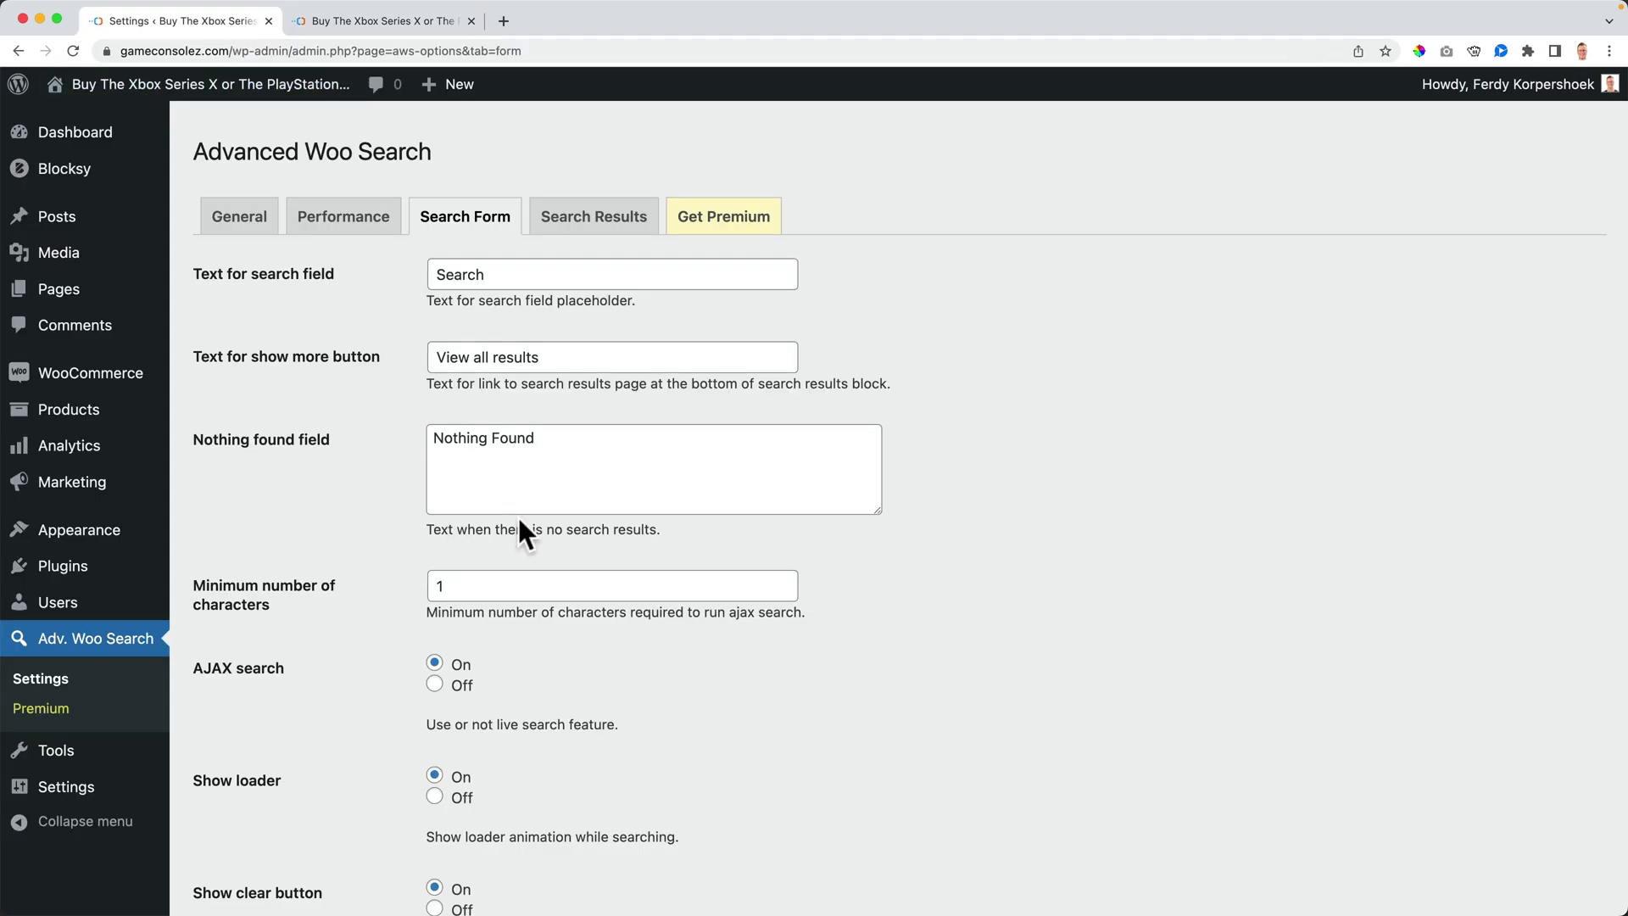
left_click(479, 585)
key("BackSpace")
type("2")
scroll(391, 524, "down", 1)
scroll(392, 525, "down", 2)
scroll(404, 495, "down", 1)
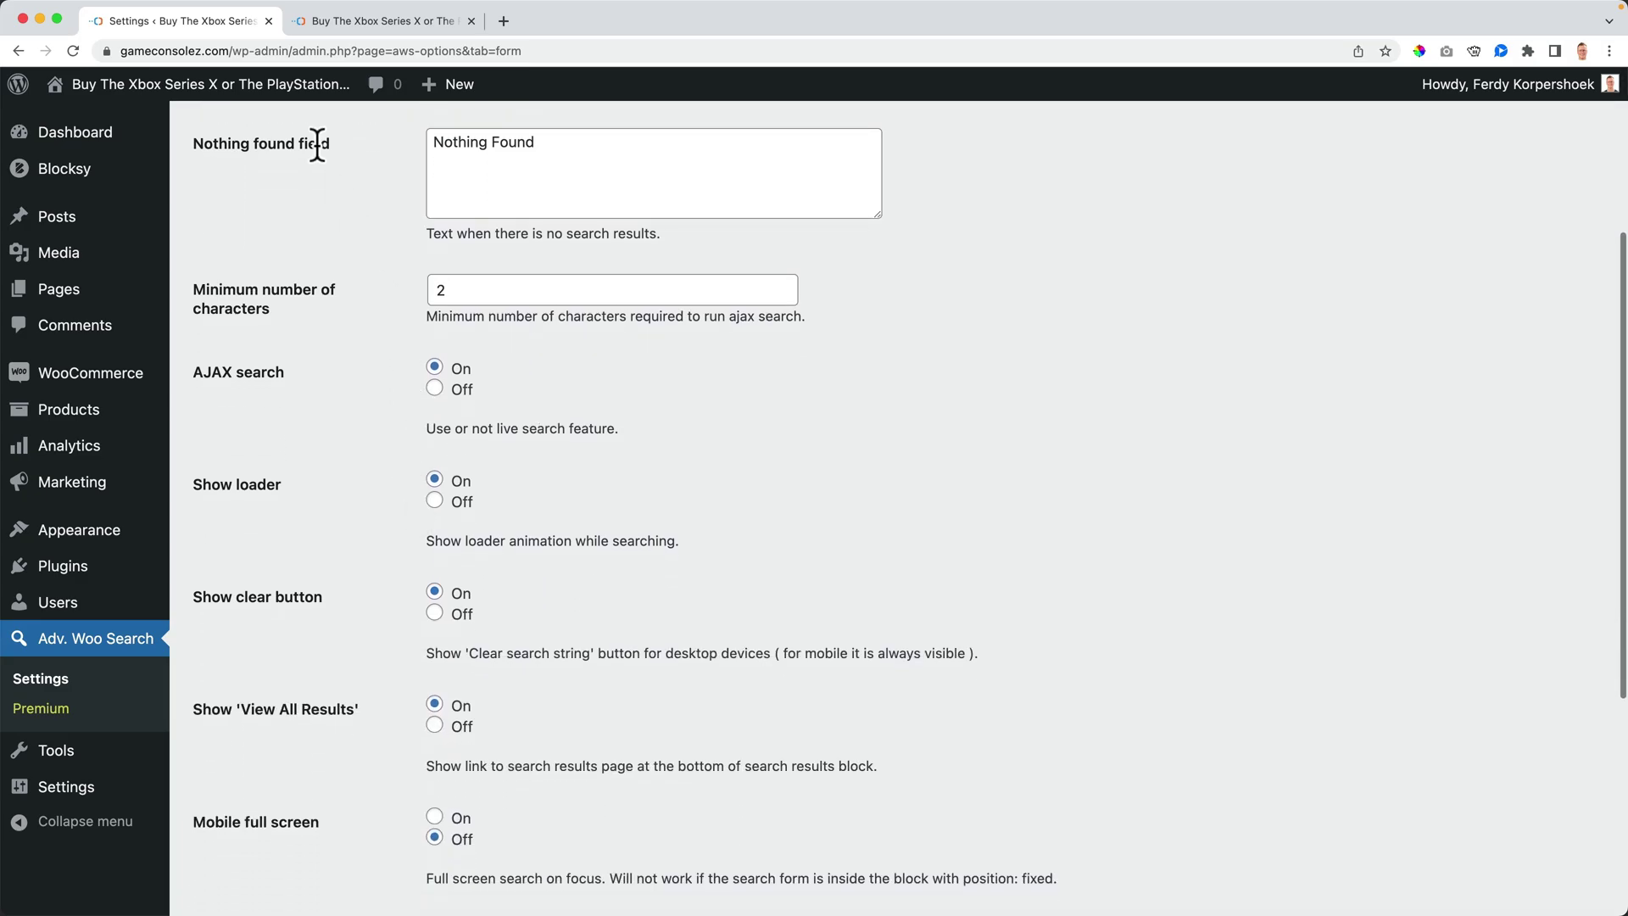
Remove the nonsense query with the storefront search box's clear control
left_click(367, 25)
left_click(1352, 192)
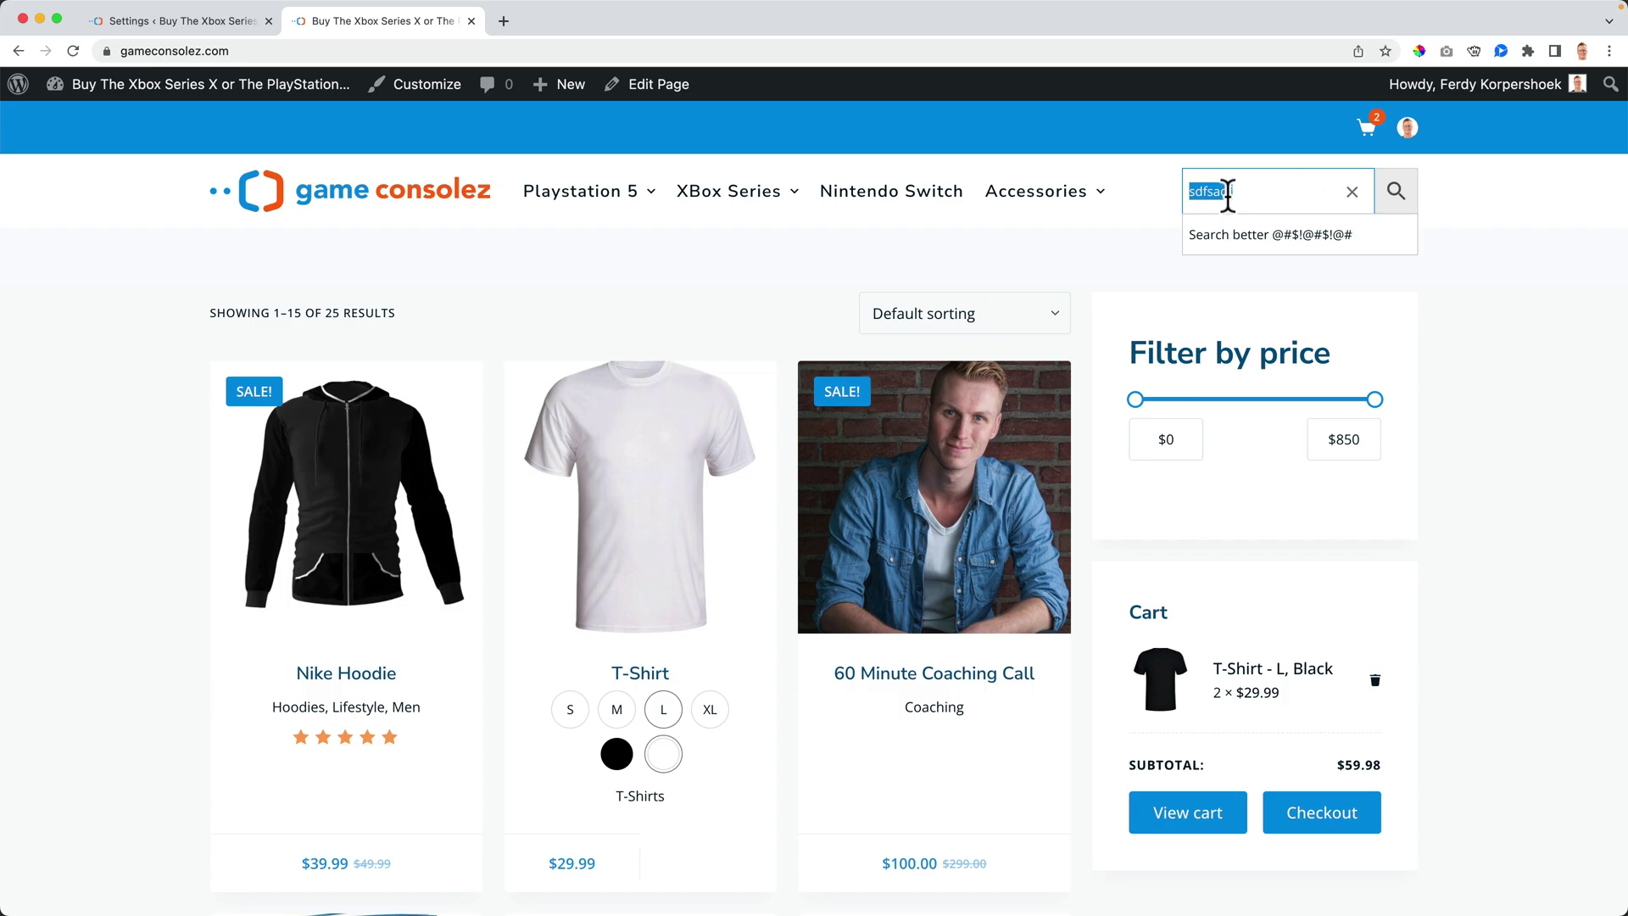
left_click(1352, 192)
left_click(178, 20)
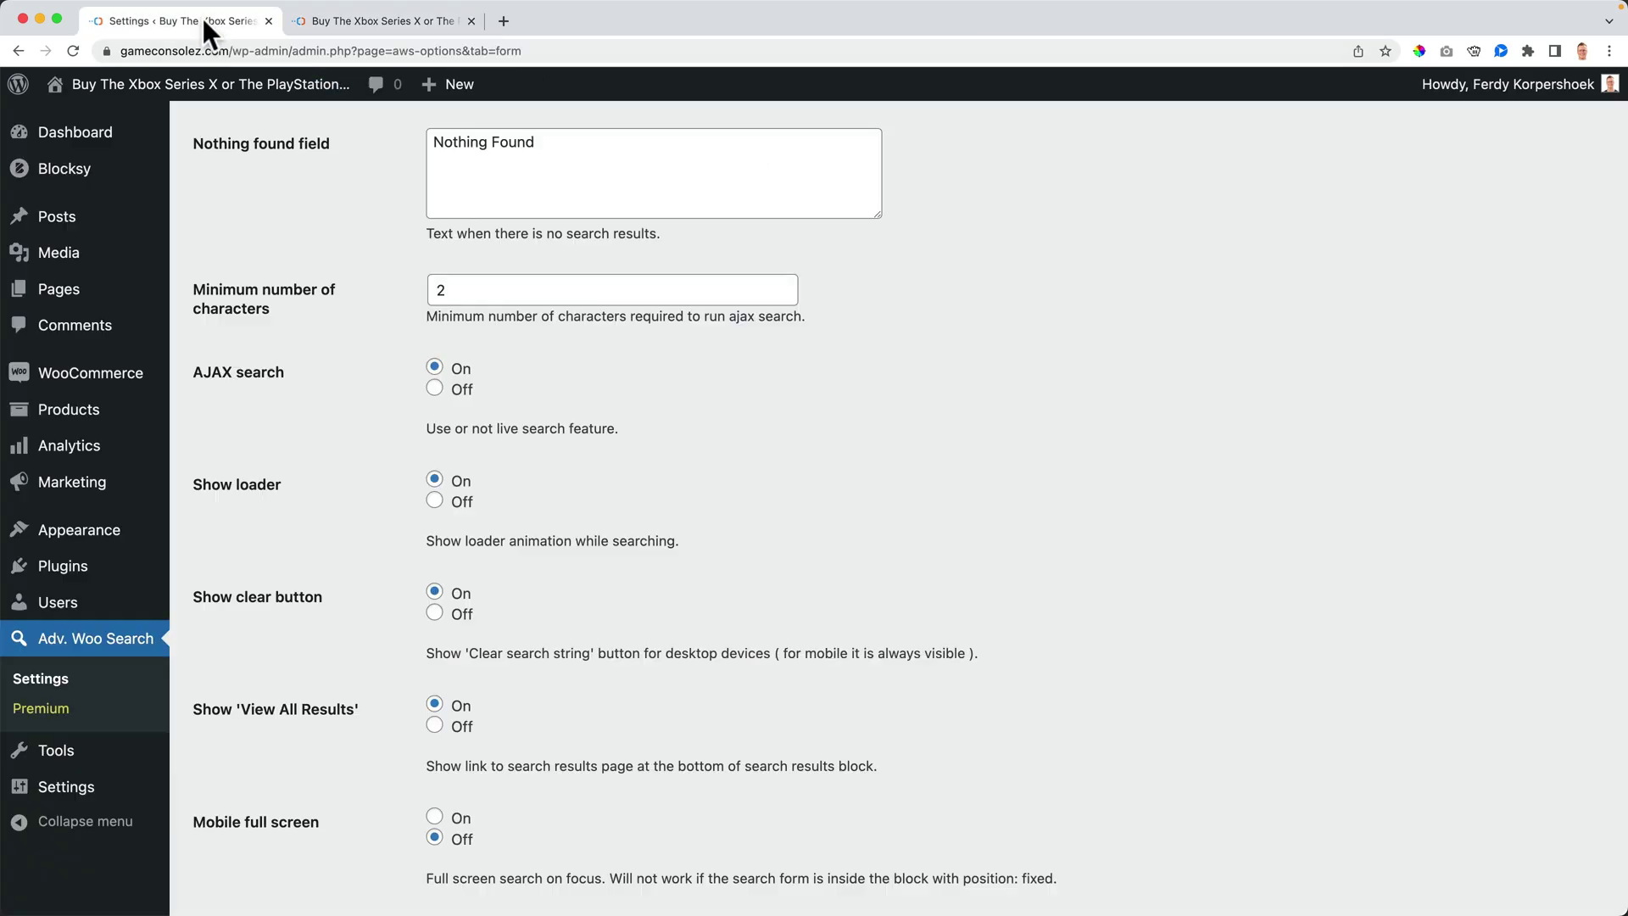
scroll(609, 445, "down", 3)
scroll(483, 478, "down", 2)
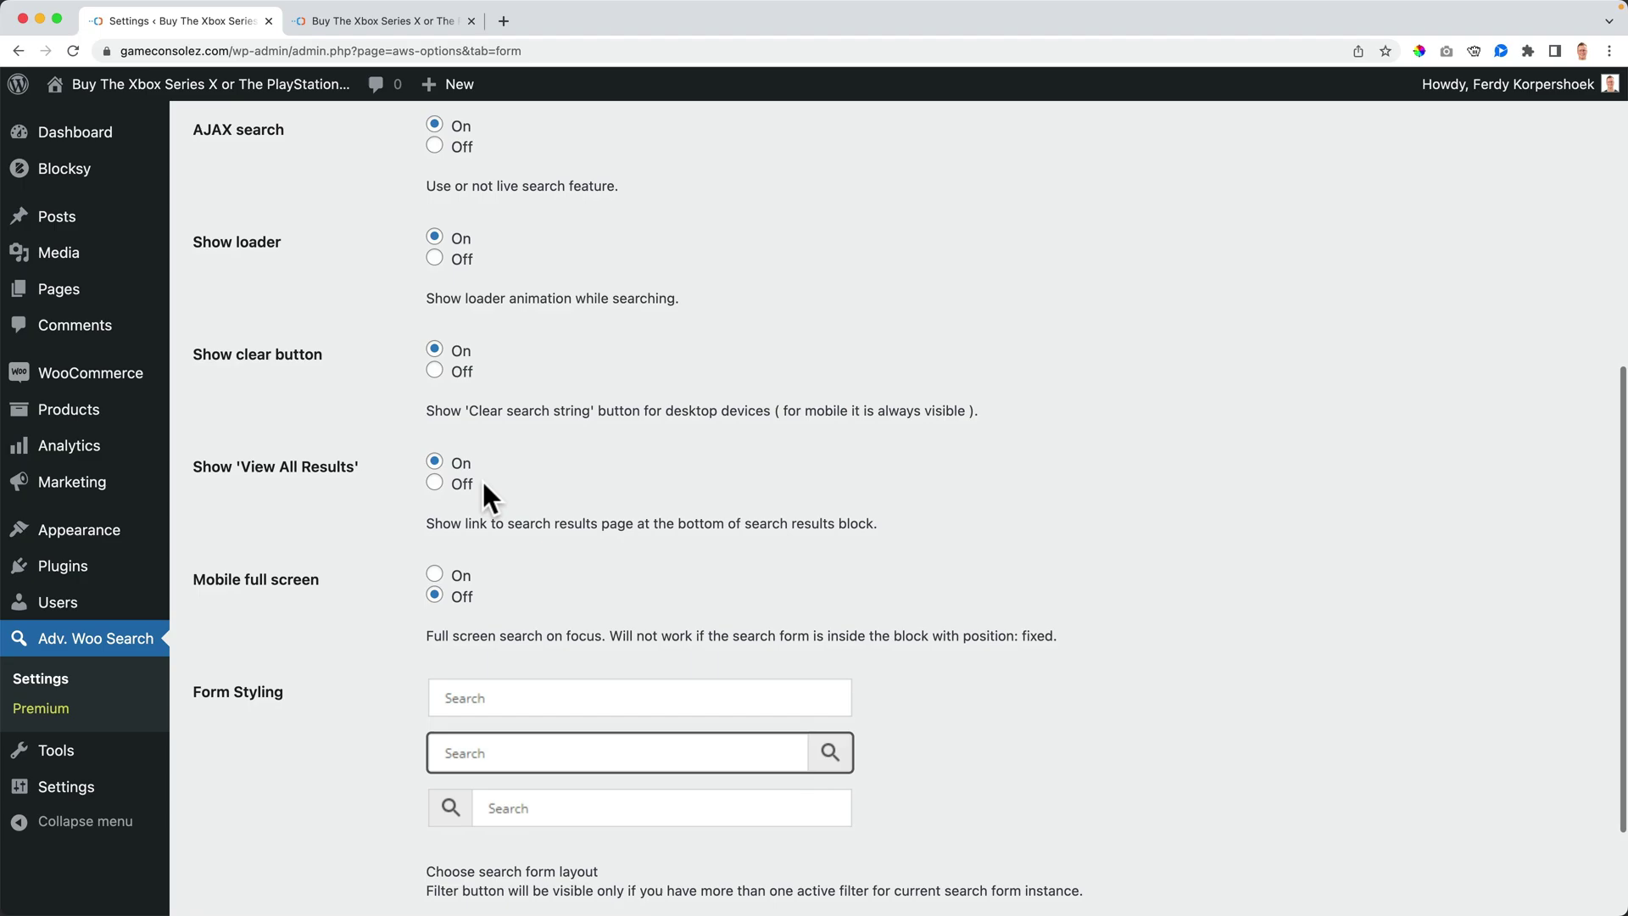
scroll(384, 495, "down", 3)
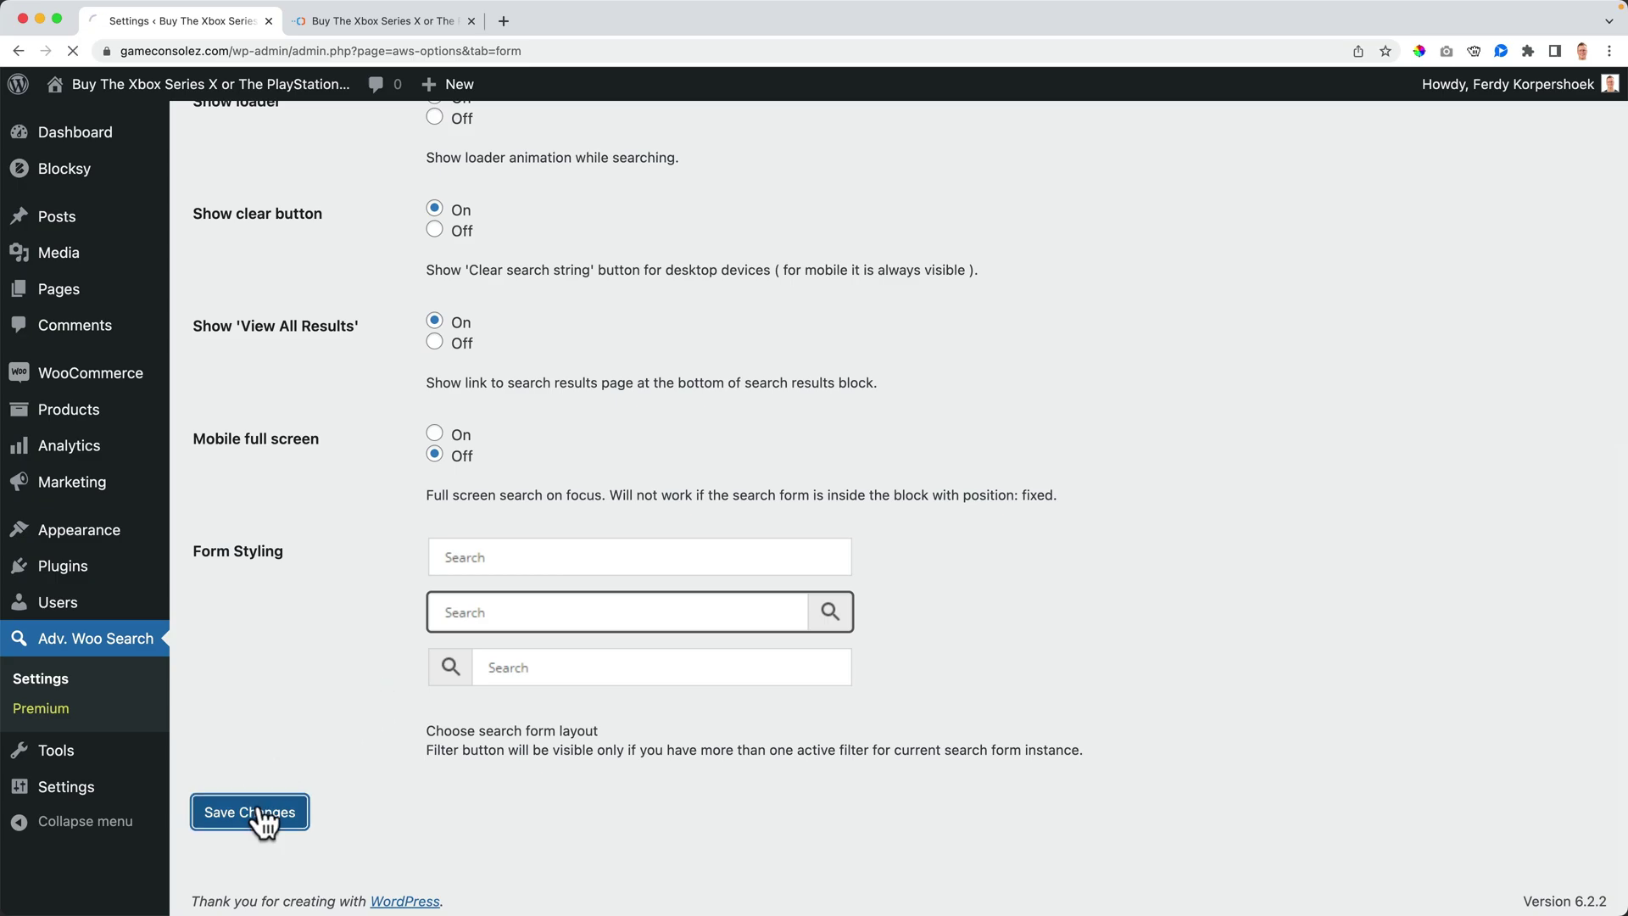
Open the Search Results settings tab and check the storefront search
left_click(593, 217)
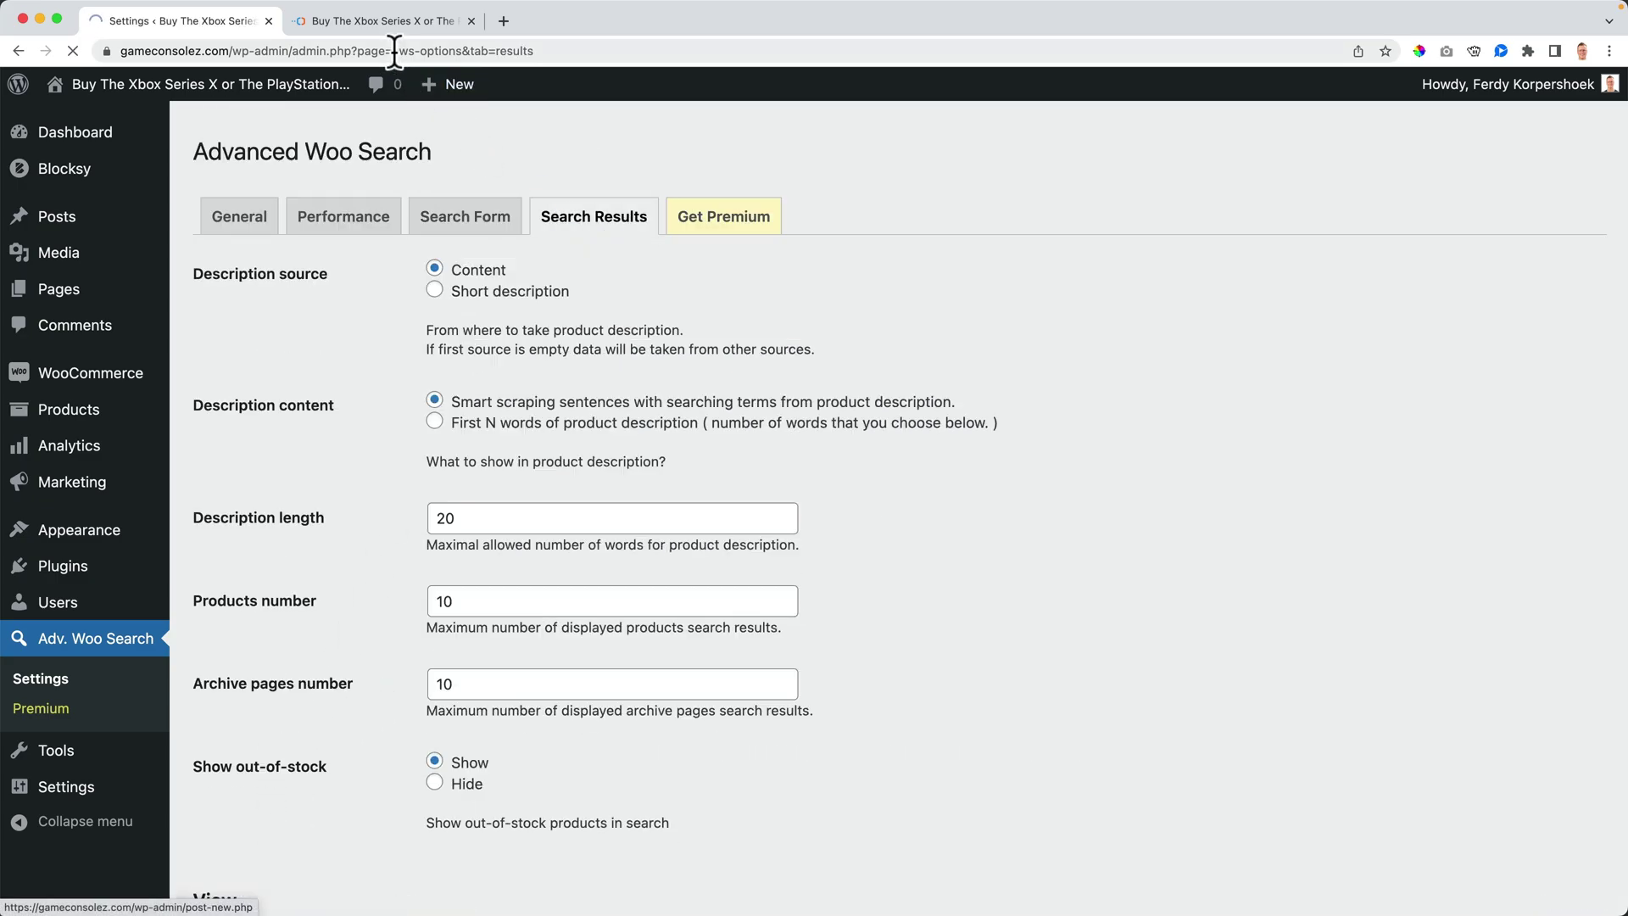
left_click(383, 21)
type("play")
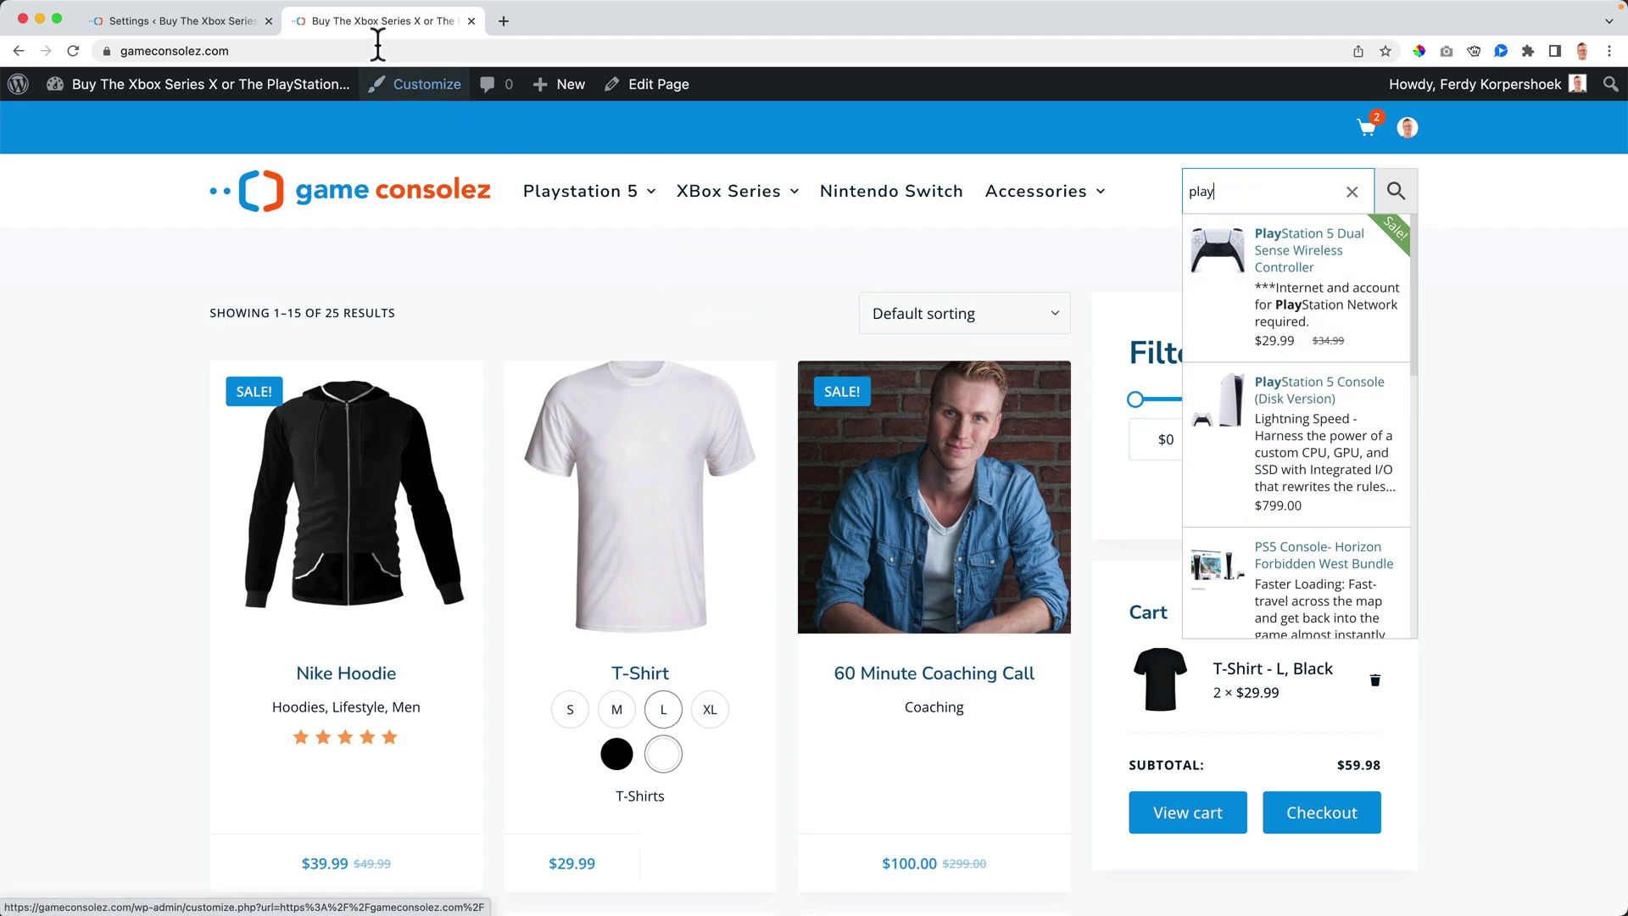
left_click(241, 20)
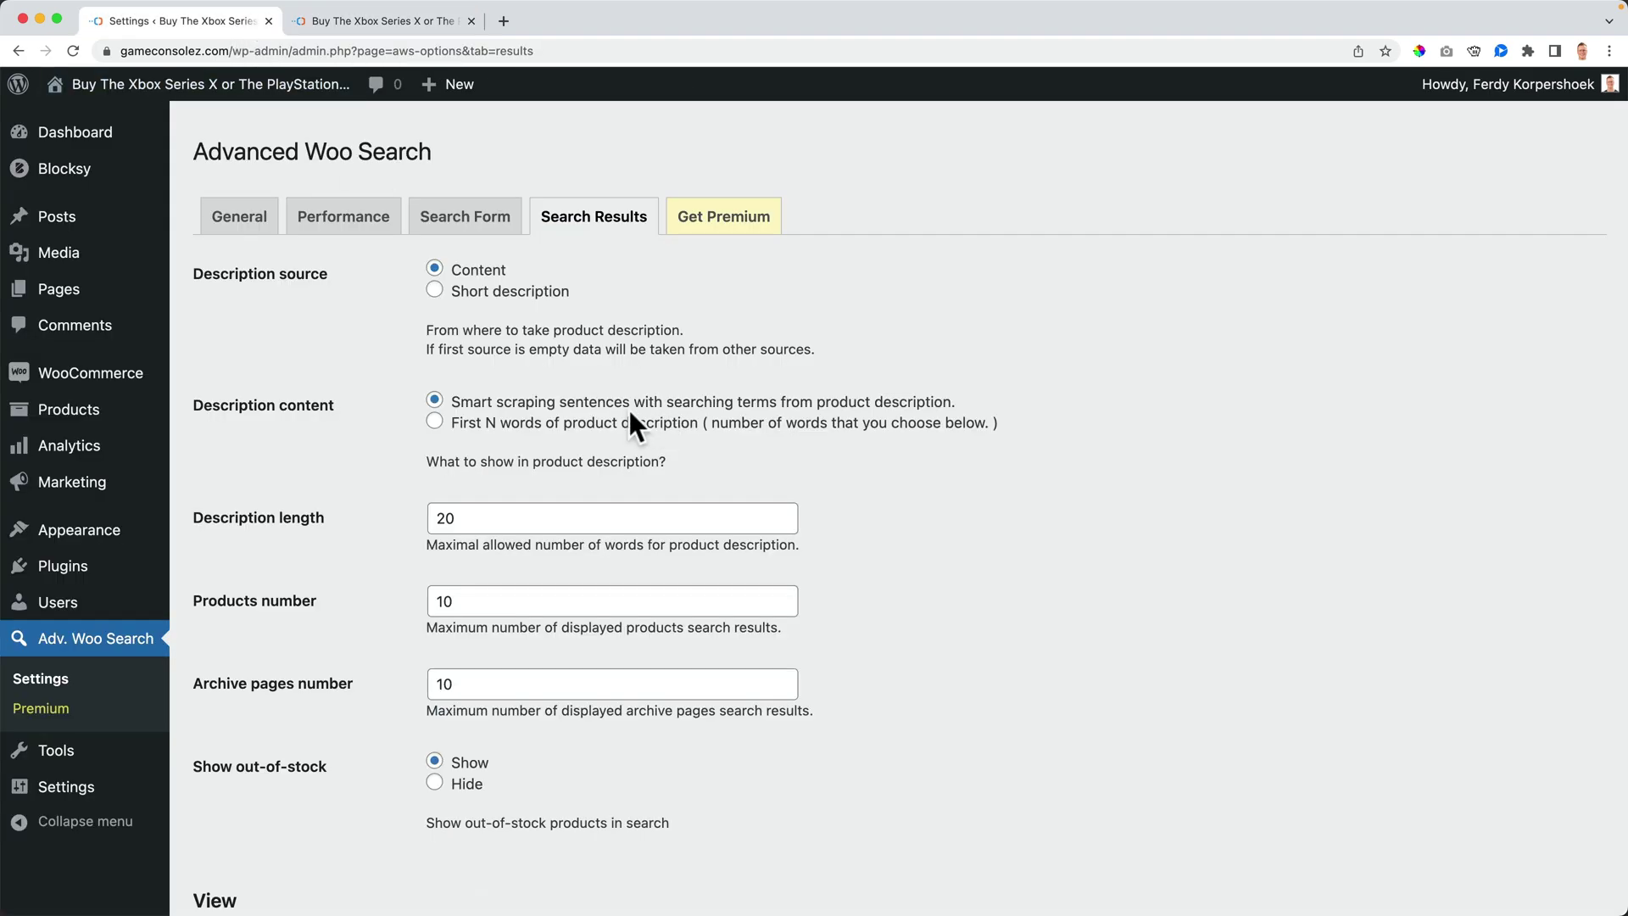
scroll(629, 409, "down", 5)
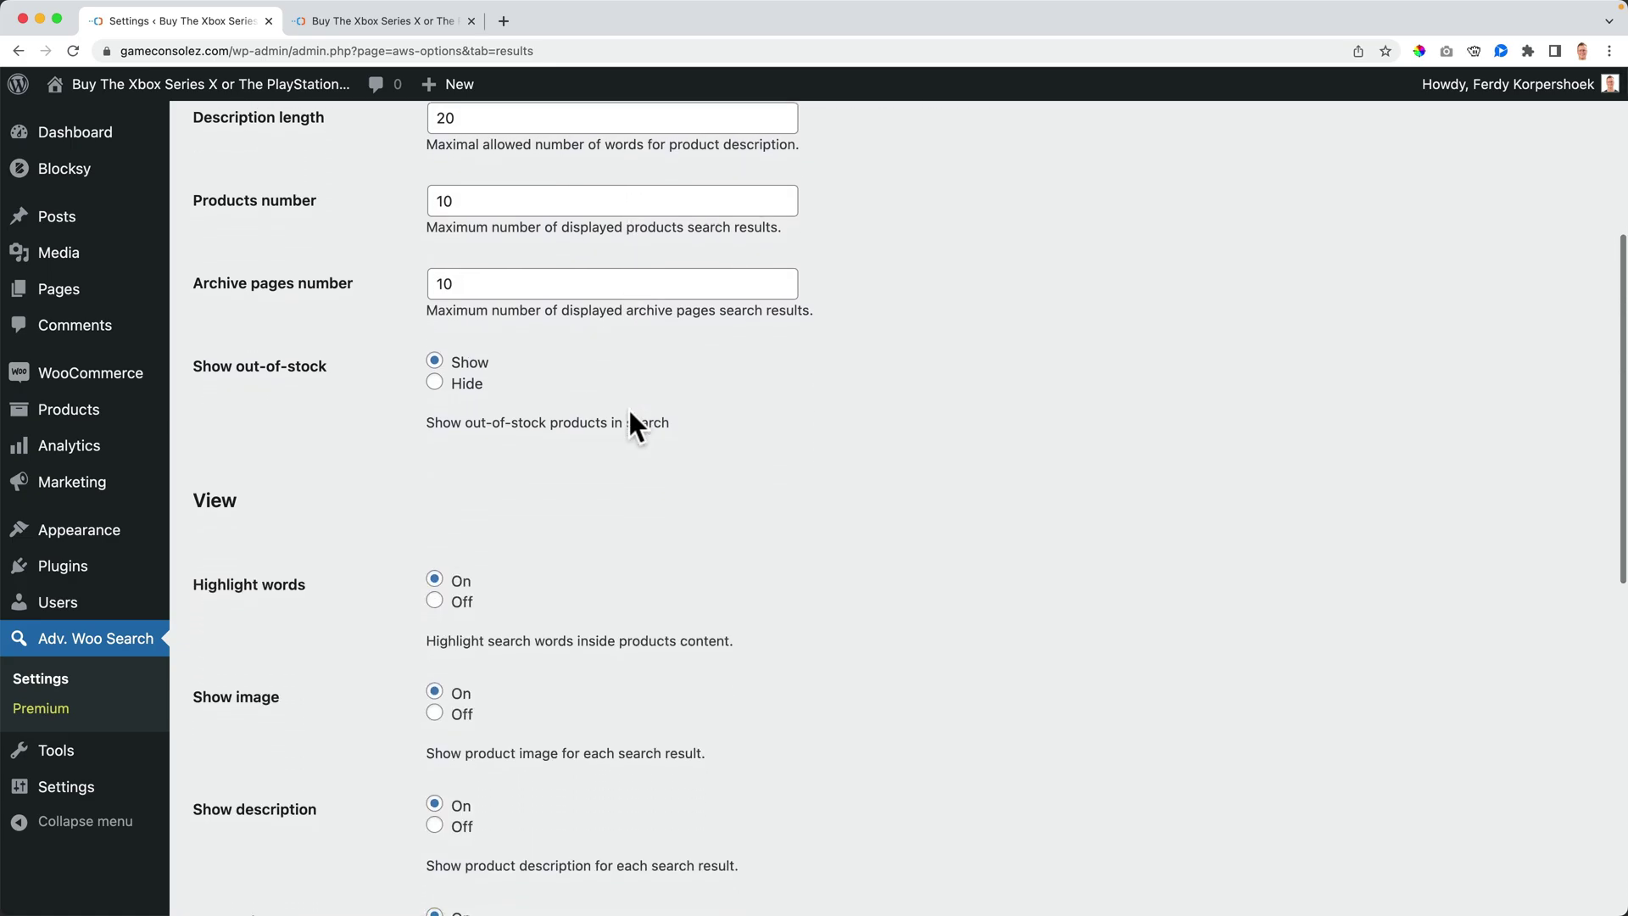
scroll(627, 407, "down", 3)
scroll(505, 399, "down", 1)
scroll(267, 426, "down", 2)
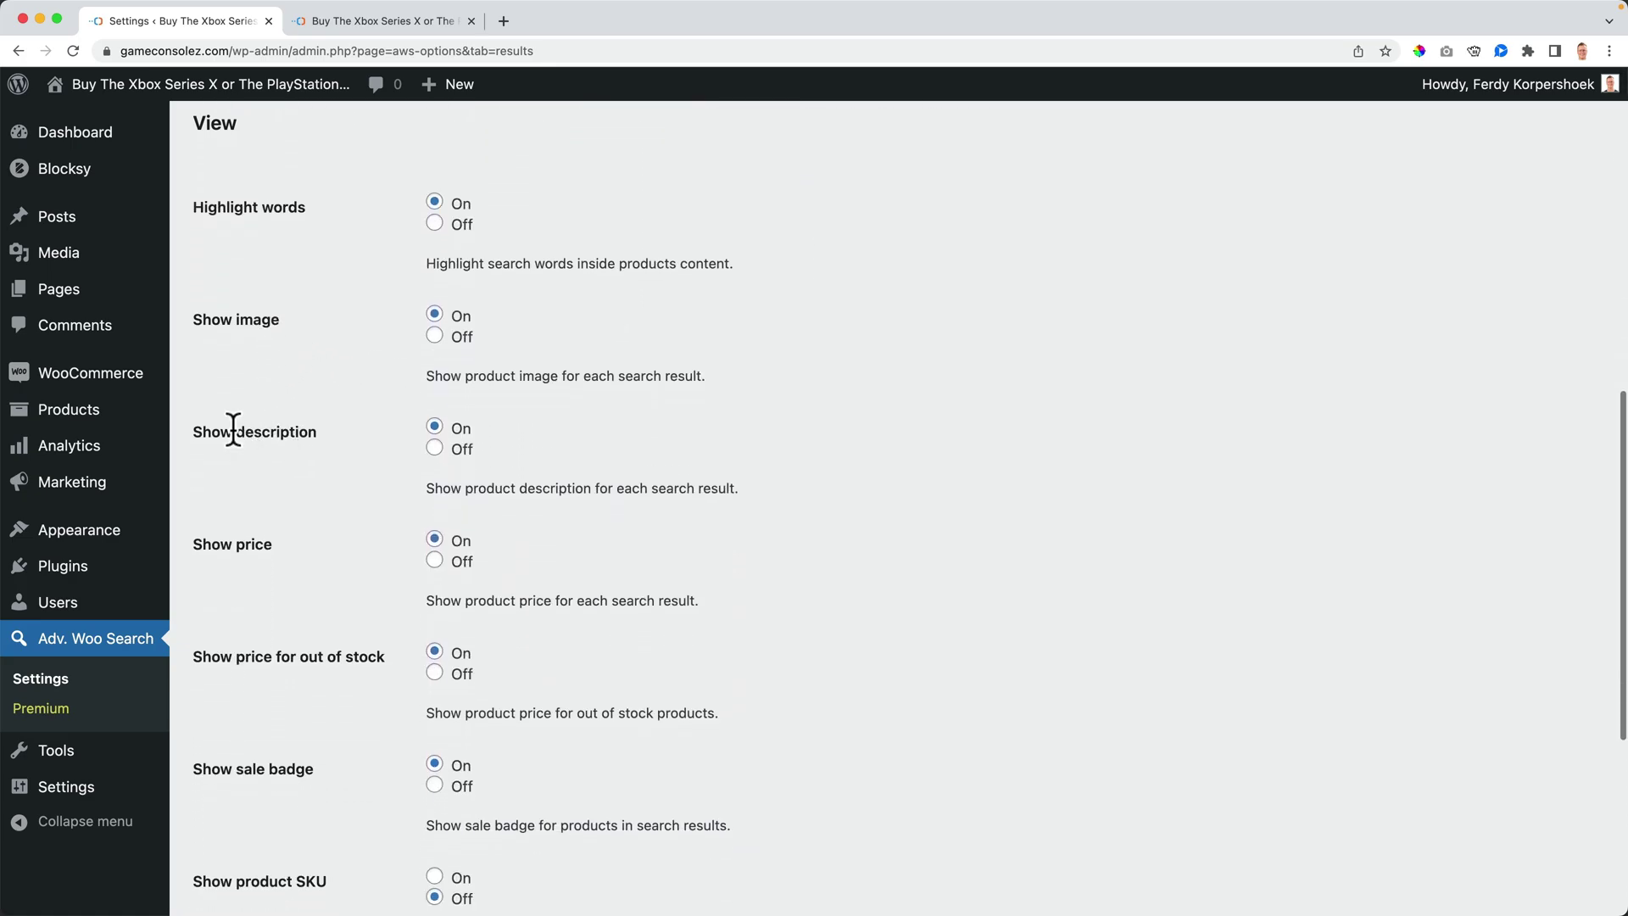
scroll(335, 487, "down", 2)
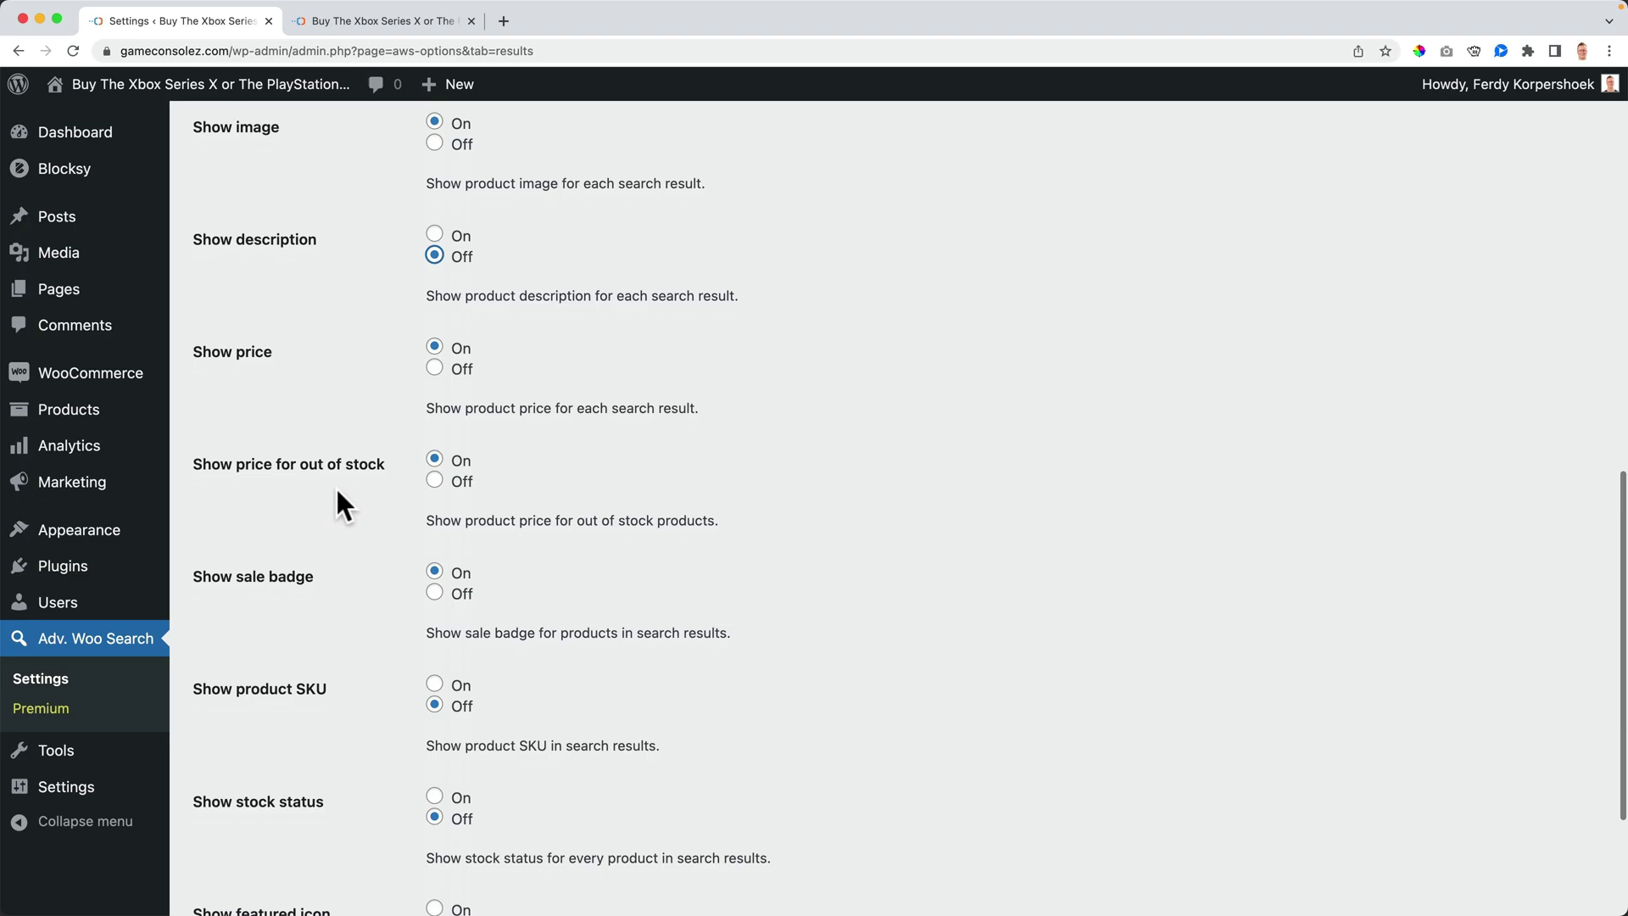
scroll(334, 486, "down", 3)
scroll(337, 485, "down", 2)
scroll(337, 486, "down", 1)
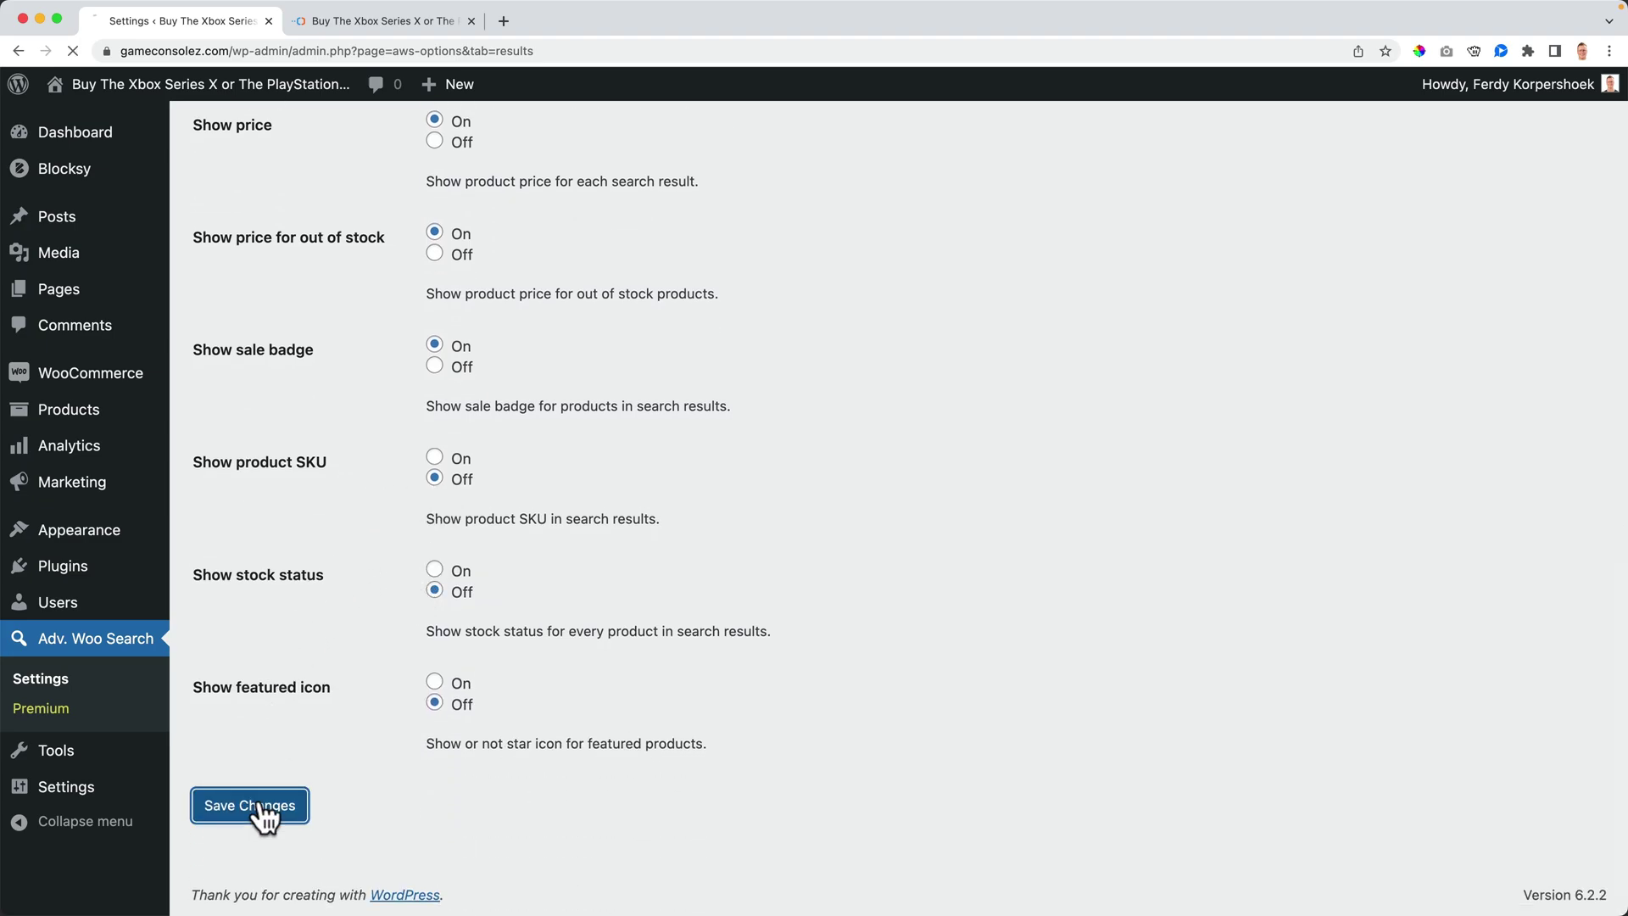
Reload the shop, search 'play' and open the PS5 Console- Horizon Forbidden West Bundle result
left_click(373, 21)
key("super+r")
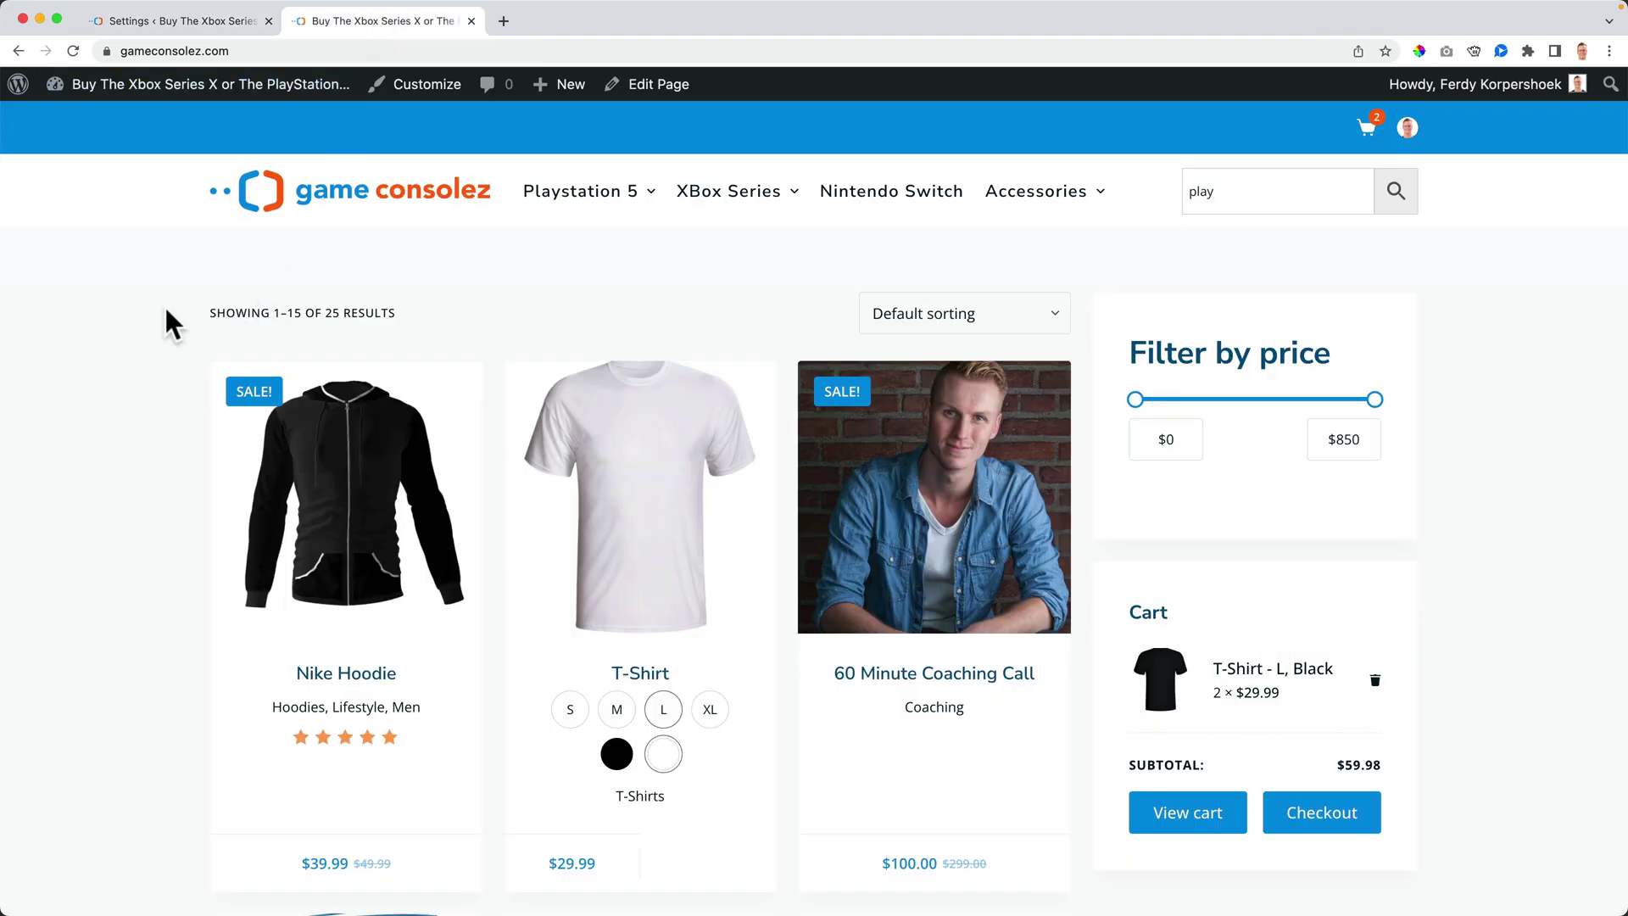
left_click(1227, 191)
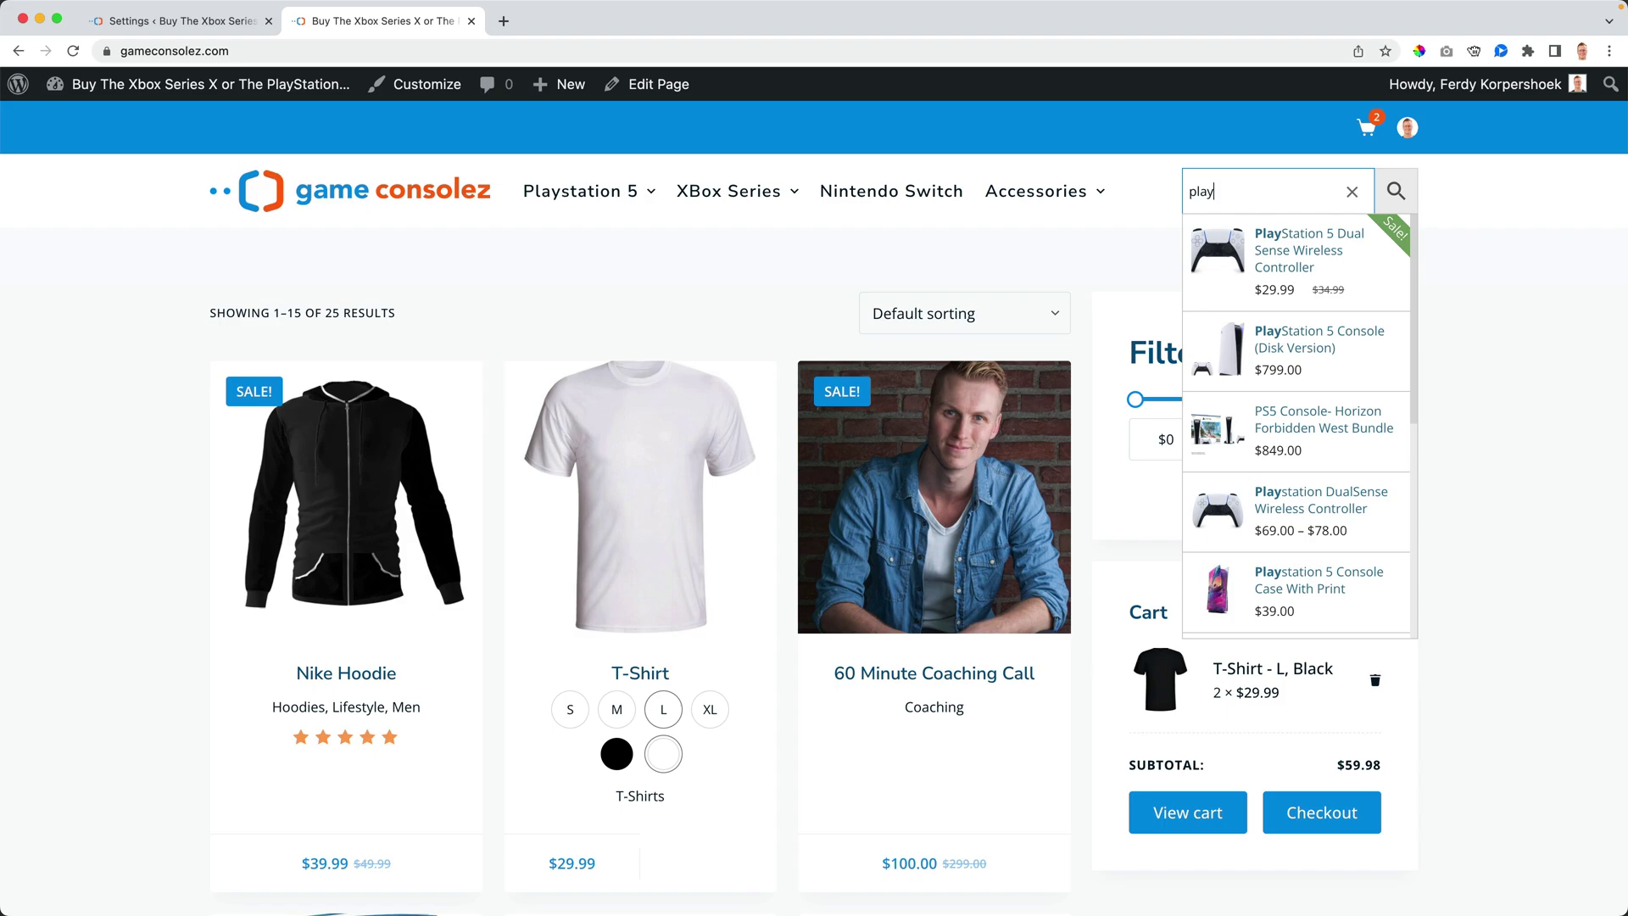
scroll(1308, 453, "down", 2)
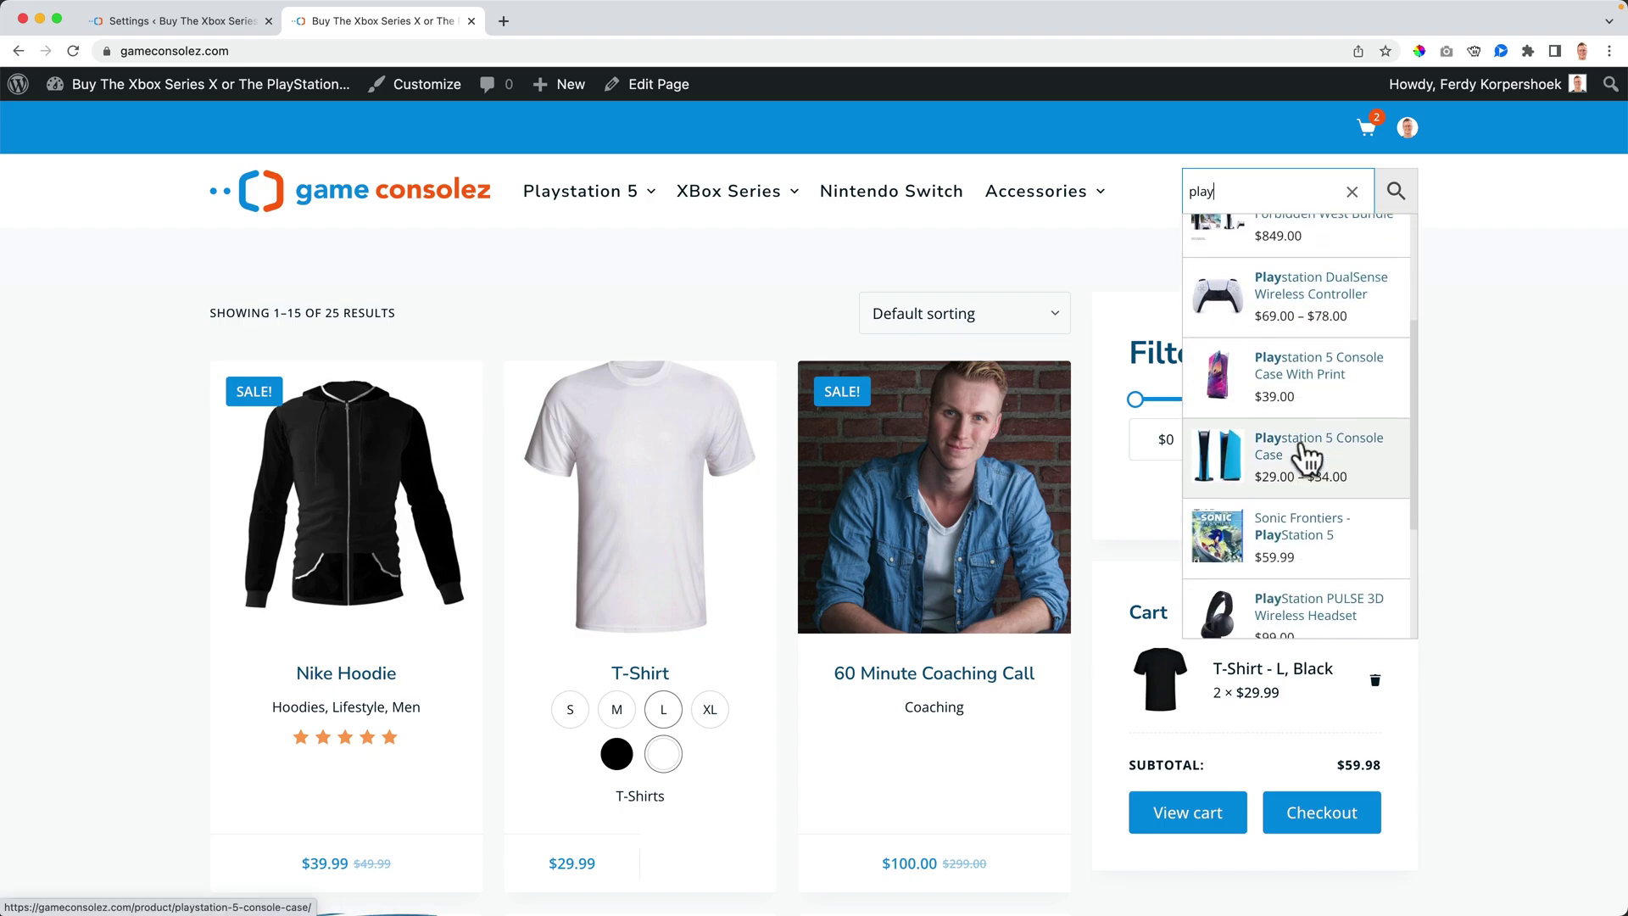
scroll(1307, 453, "up", 2)
left_click(1308, 433)
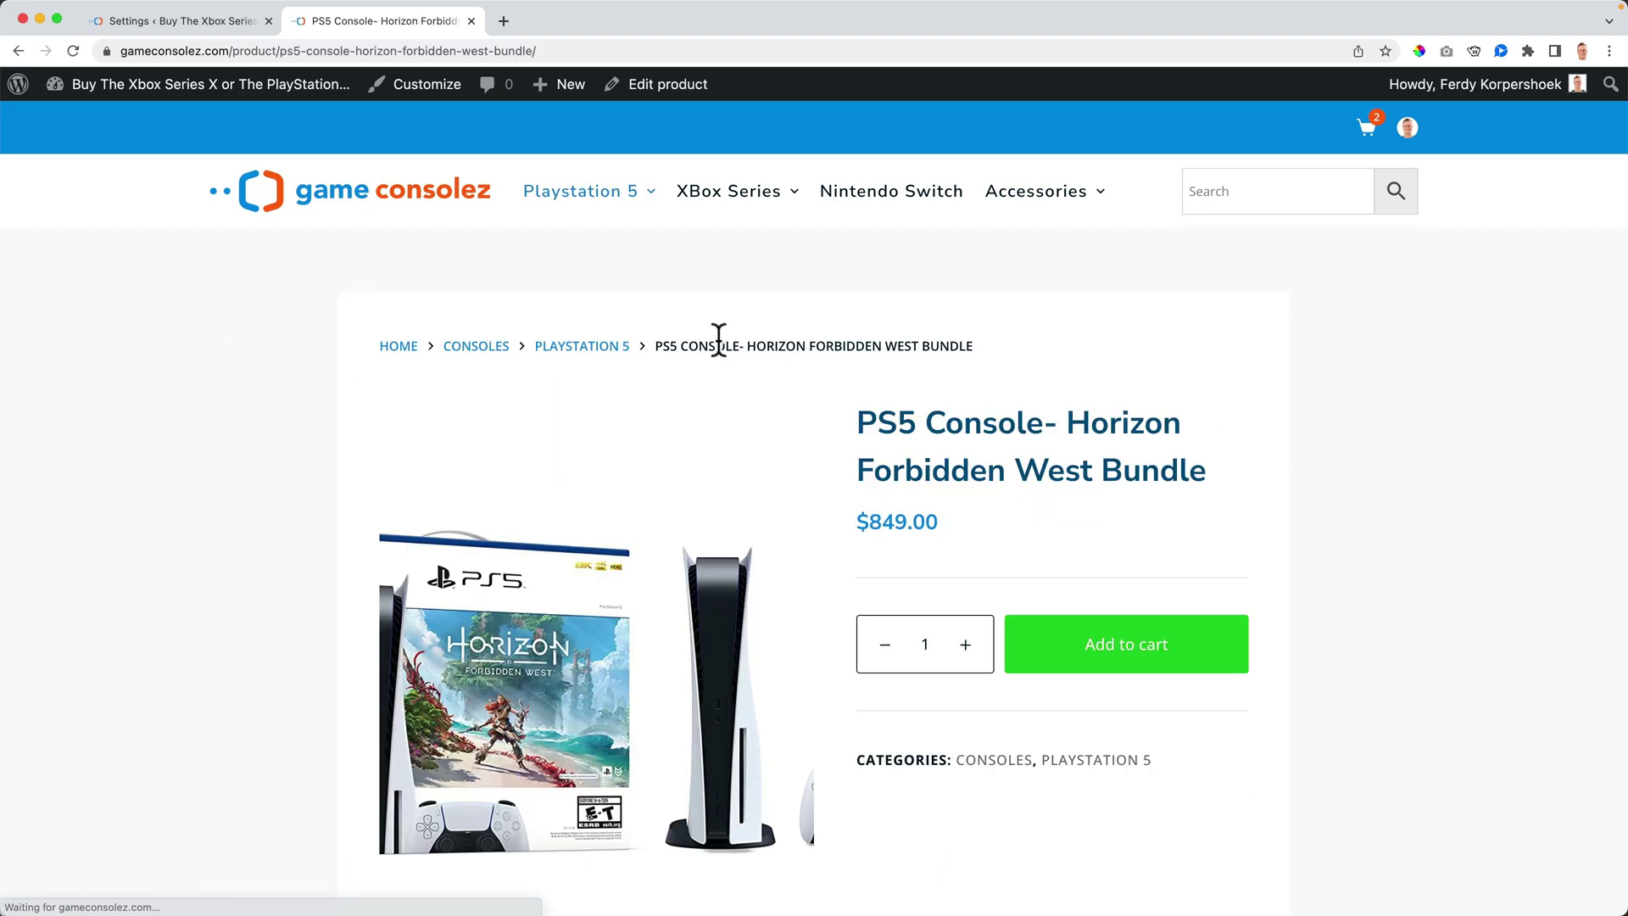
scroll(721, 336, "down", 8)
scroll(726, 350, "up", 10)
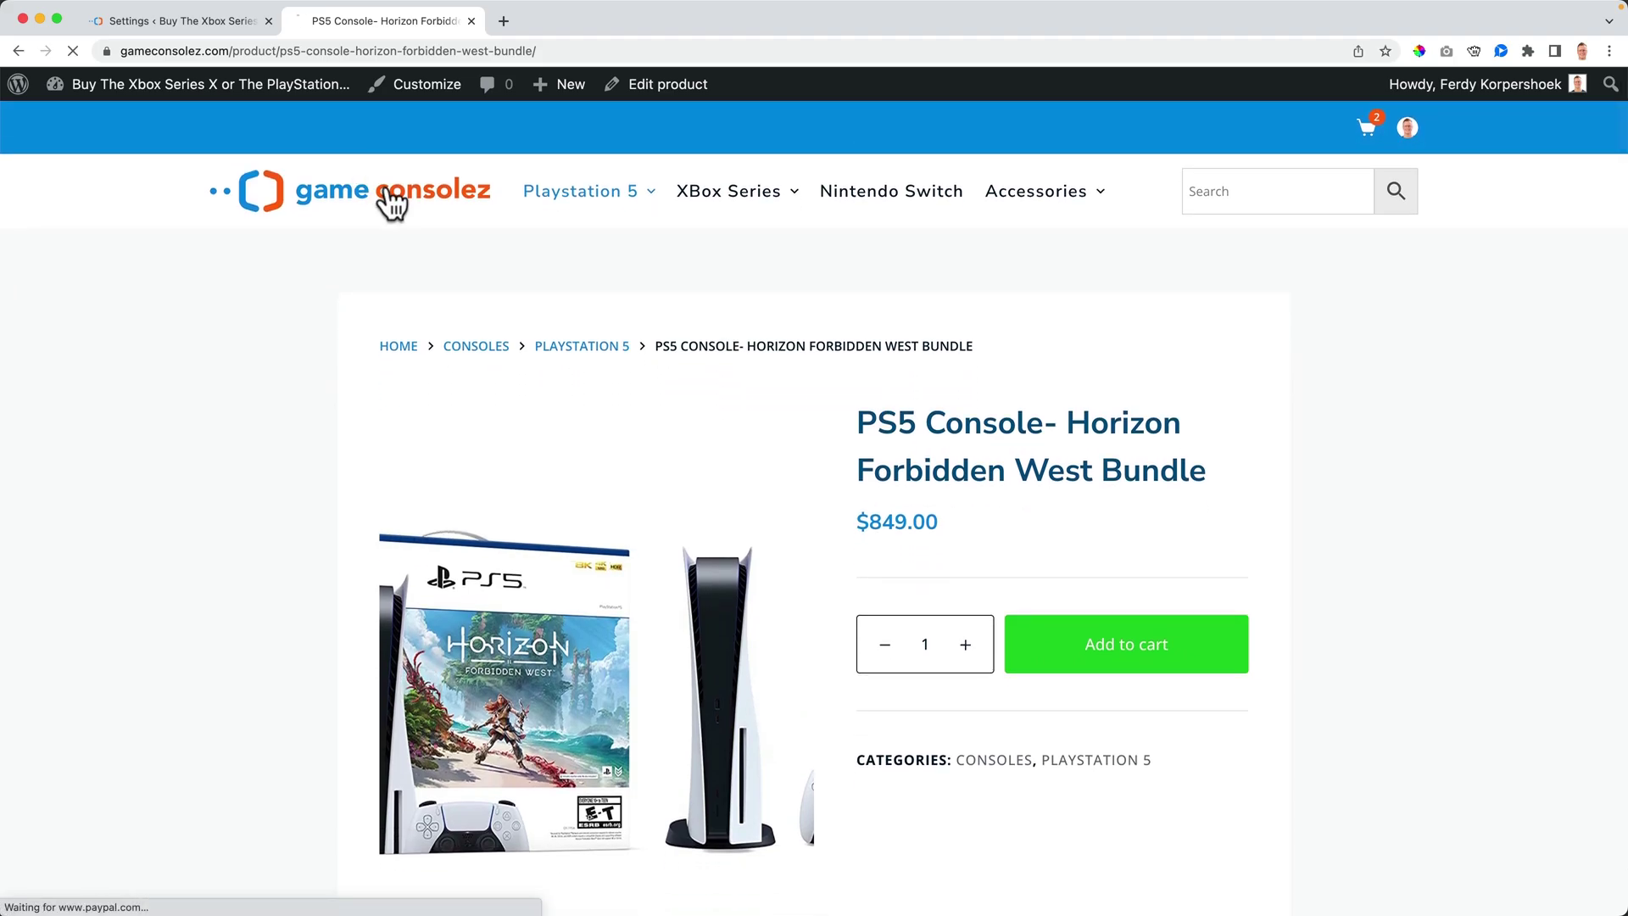